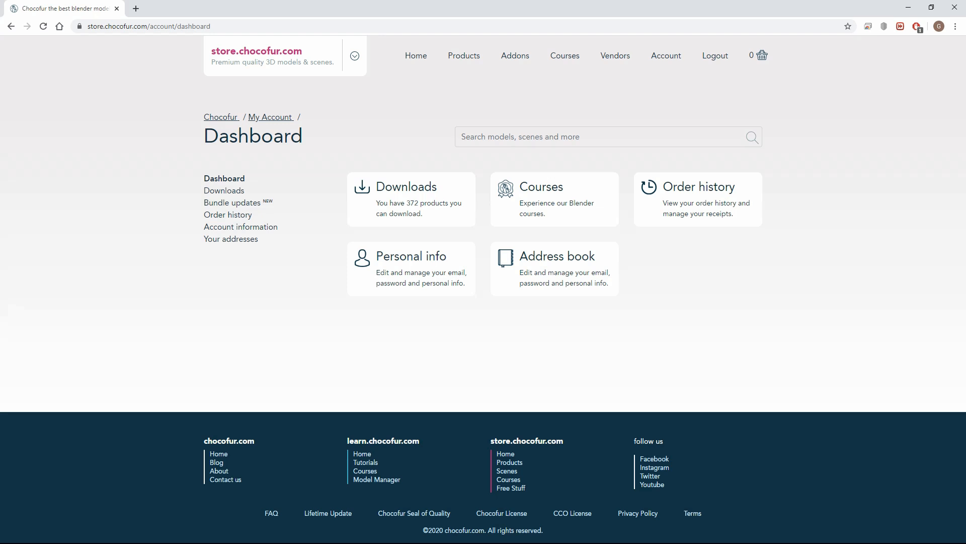
Browse the store's Addons category and open the Chocofur Model Manager for Blender 2.80 product
{"action": "left_click", "coordinate": [515, 55]}
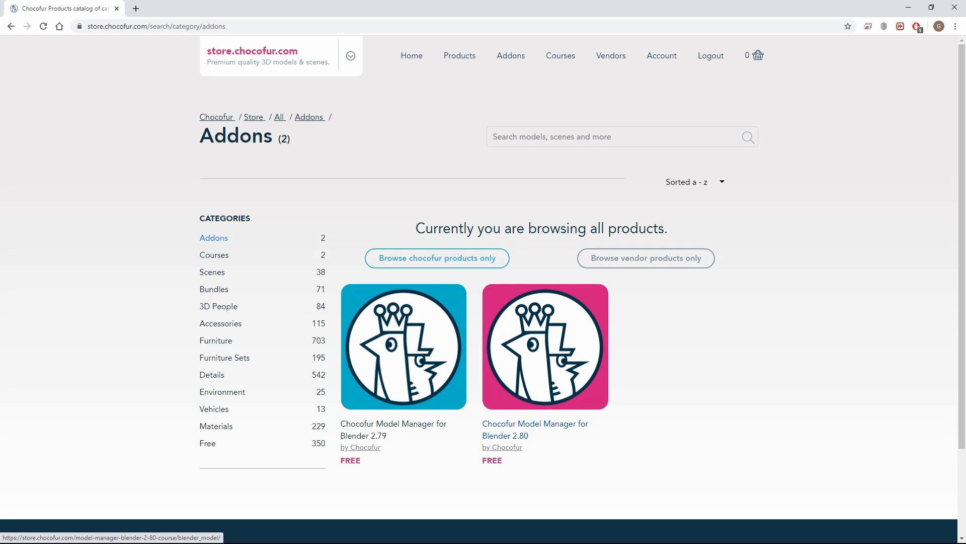
{"action": "left_click", "coordinate": [578, 399]}
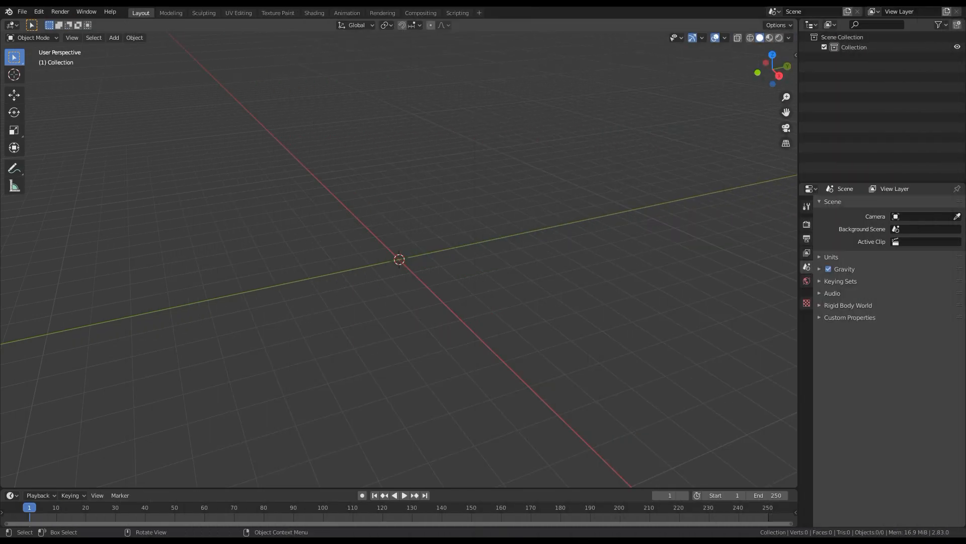
Switch to Blender, install the add-on from Chocofur_Model_Manager_Blender_2_80_Course.zip in the preferences and enable Chocofur Model Manager
{"action": "left_click", "coordinate": [38, 11]}
{"action": "left_click", "coordinate": [51, 156]}
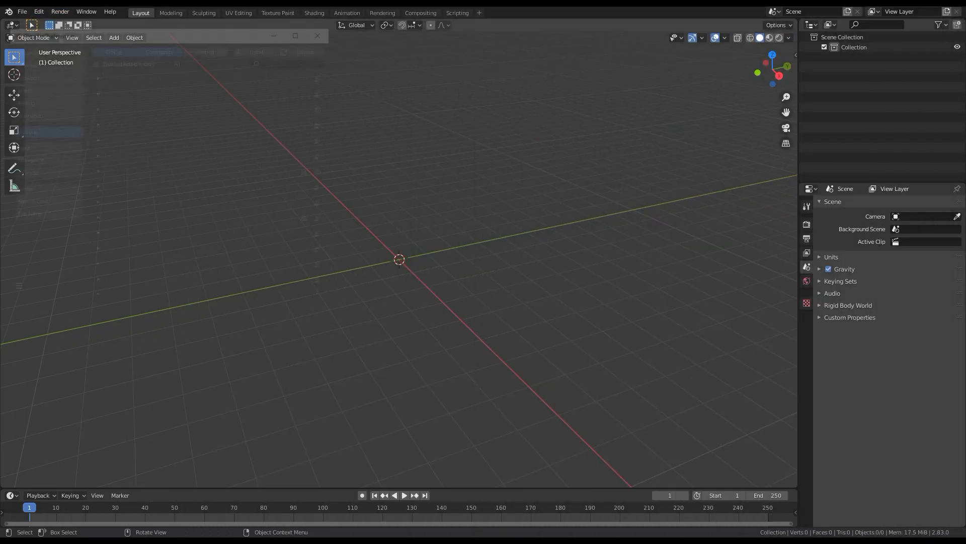
{"action": "left_click", "coordinate": [293, 61]}
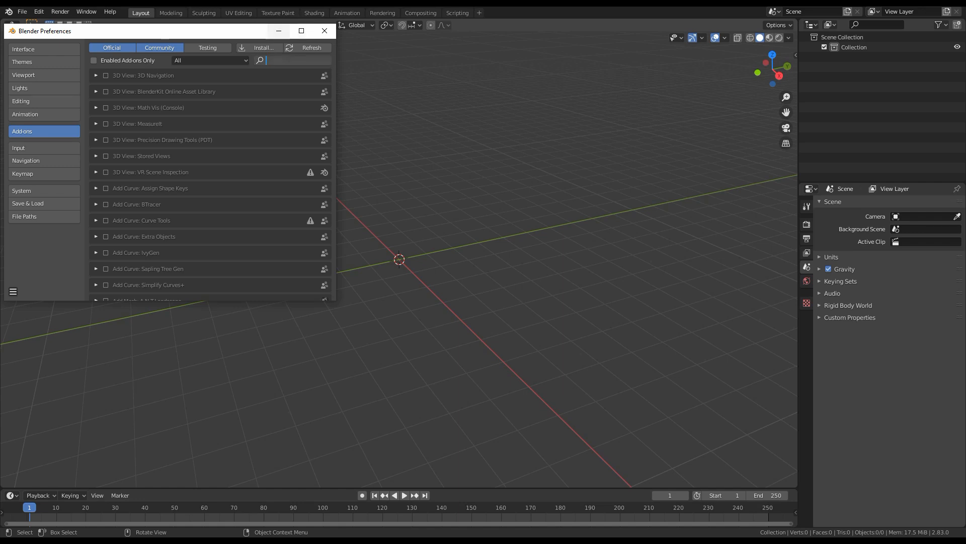
{"action": "left_click", "coordinate": [257, 47]}
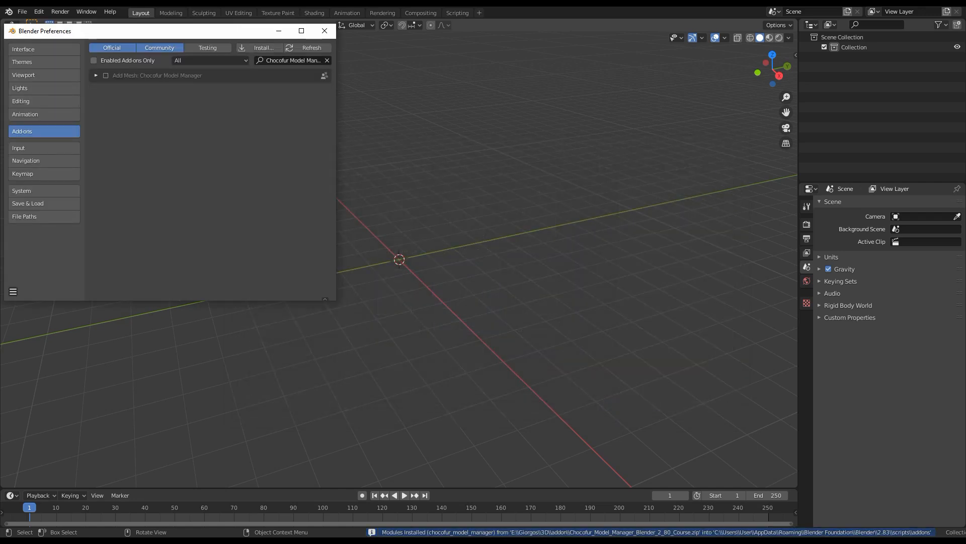
{"action": "left_click", "coordinate": [96, 75]}
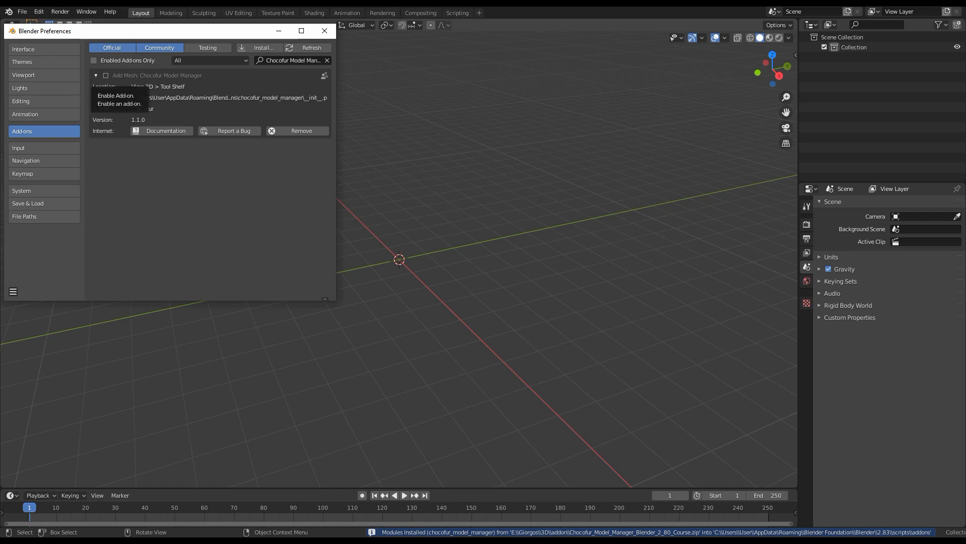
{"action": "left_click", "coordinate": [105, 75]}
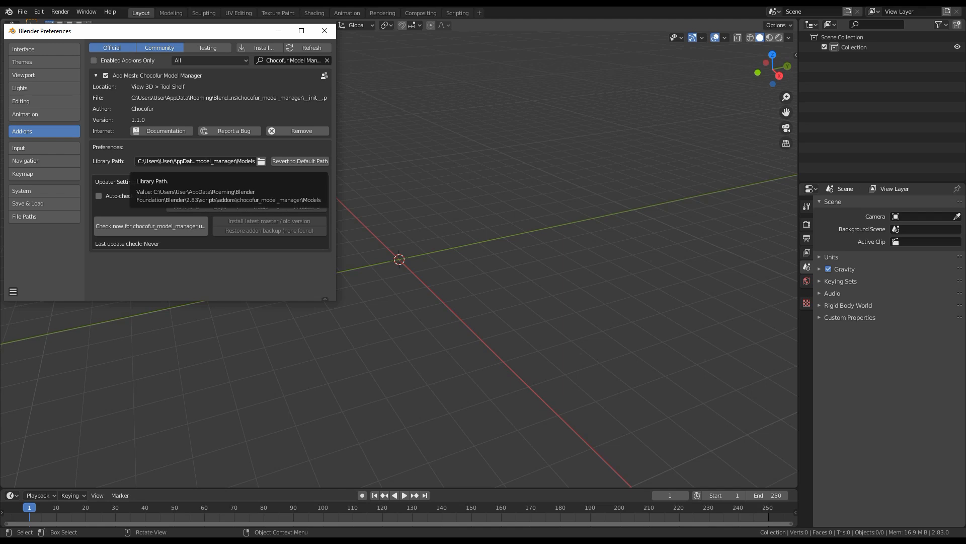
Set the add-on's library path to the 3D\blender folder on drive E that holds the model category folders
{"action": "left_click", "coordinate": [261, 161]}
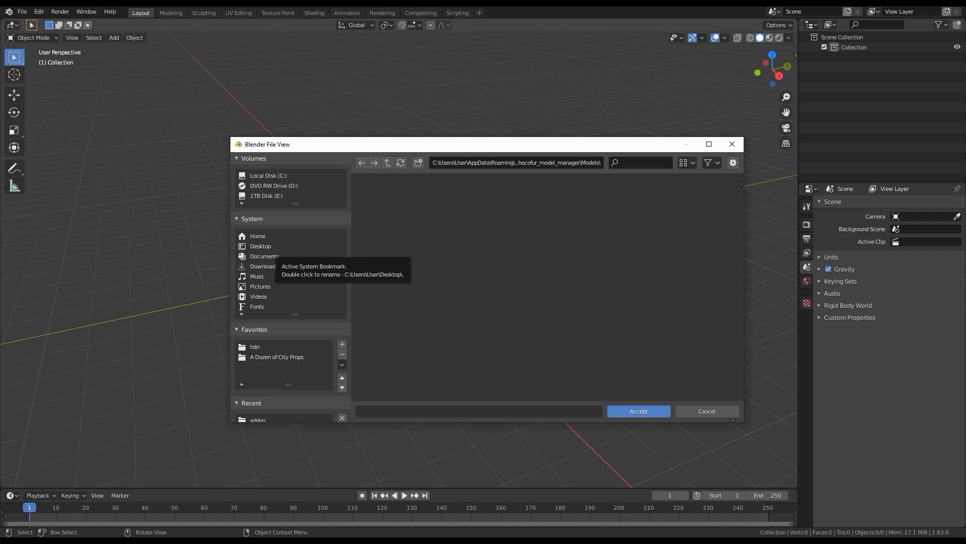
{"action": "left_click", "coordinate": [275, 196]}
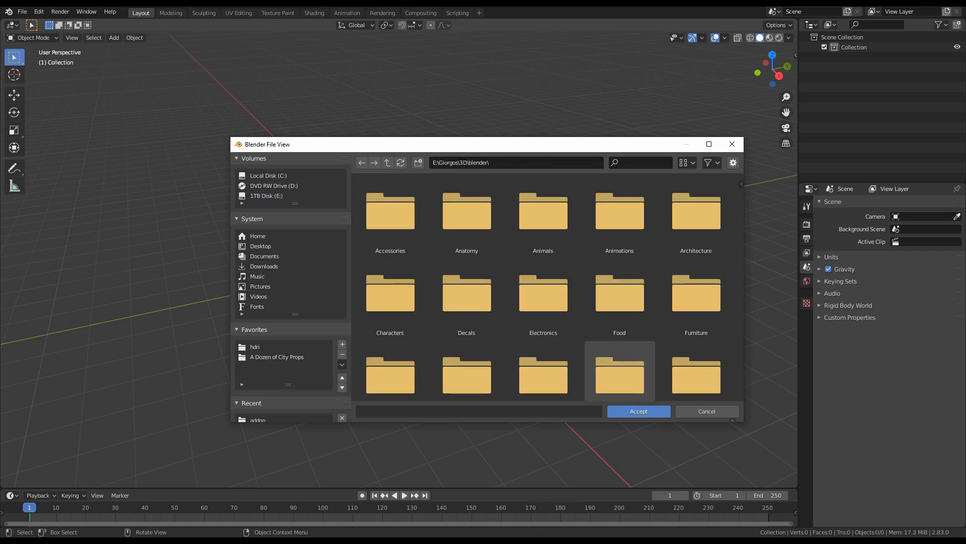
{"action": "left_click", "coordinate": [639, 412]}
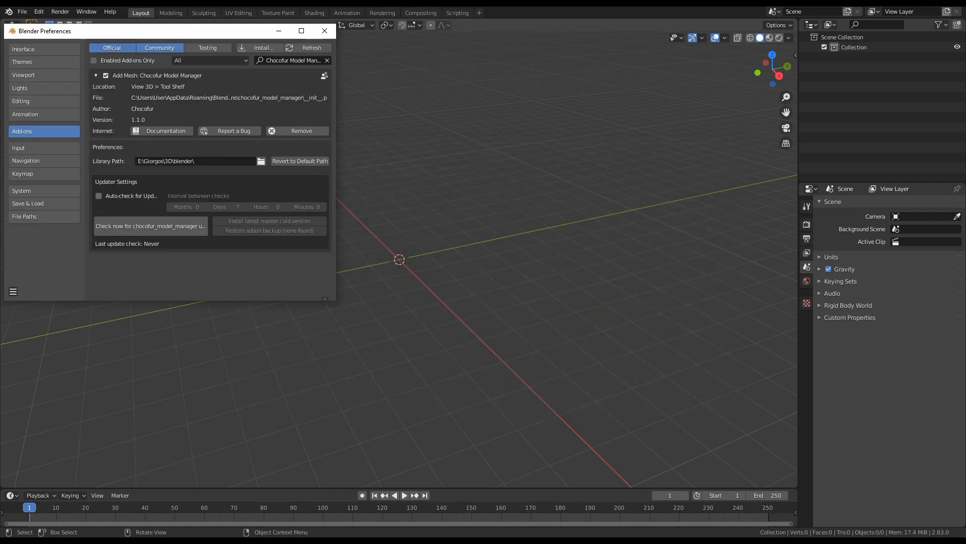
Review the options for saving preferences and close the Blender Preferences window
{"action": "left_click", "coordinate": [13, 292]}
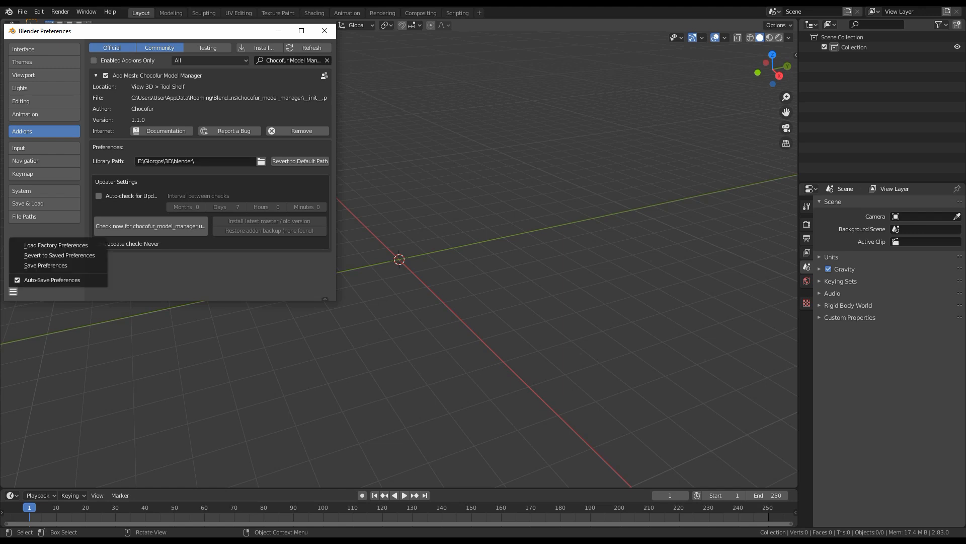
{"action": "left_click", "coordinate": [13, 291]}
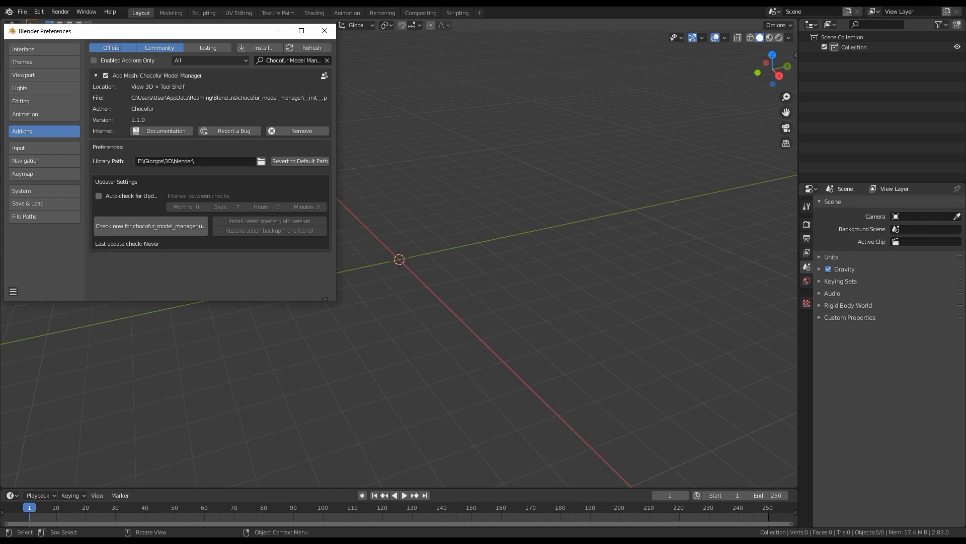
{"action": "left_click", "coordinate": [13, 292]}
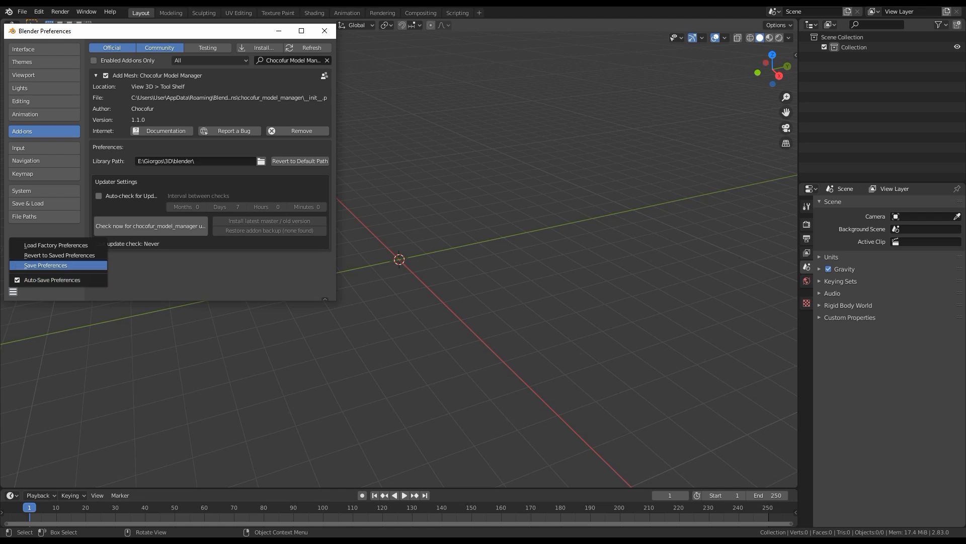
{"action": "left_click", "coordinate": [324, 31]}
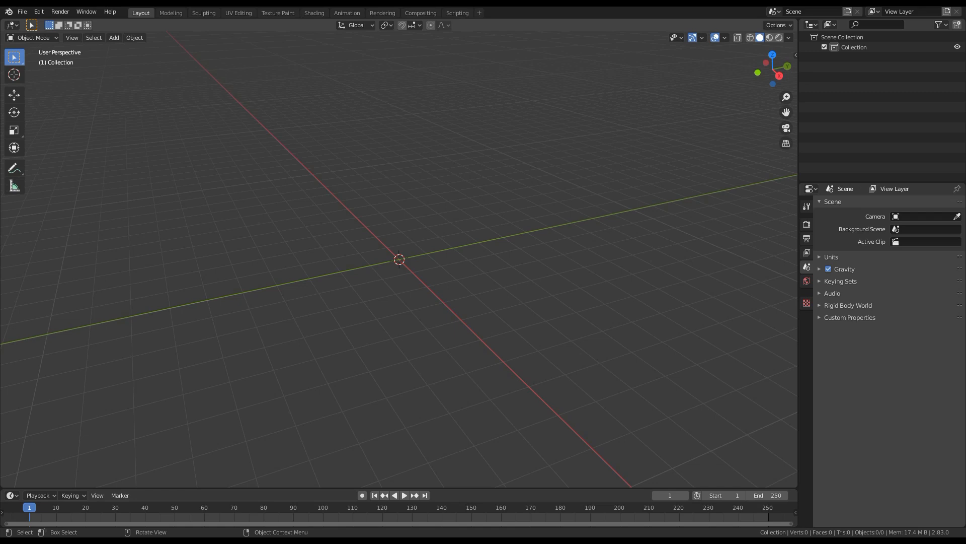
Show the Chocofur Model Manager categories in the viewport sidebar and collapse the add-on's own settings section
{"action": "key", "text": "n"}
{"action": "key", "text": "n"}
{"action": "key", "text": "n"}
{"action": "mouse_move", "coordinate": [678, 217]}
{"action": "left_mouse_down"}
{"action": "mouse_move", "coordinate": [647, 216]}
{"action": "mouse_move", "coordinate": [663, 216]}
{"action": "left_mouse_up"}
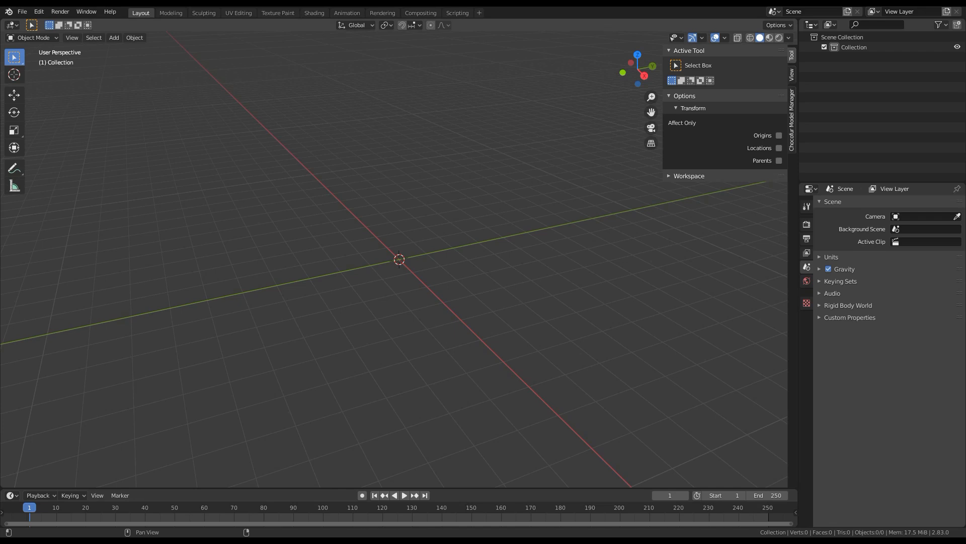
{"action": "left_click", "coordinate": [792, 120]}
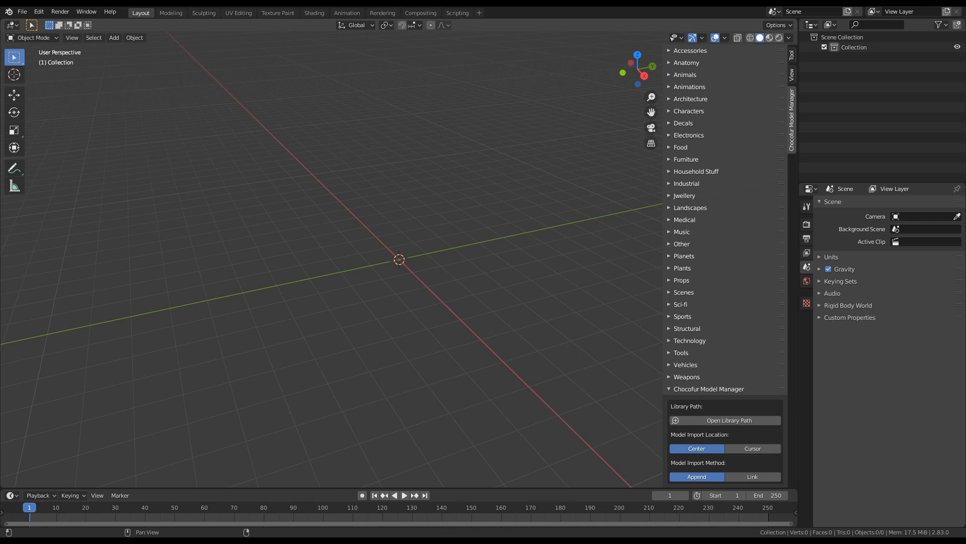
{"action": "left_click", "coordinate": [708, 389]}
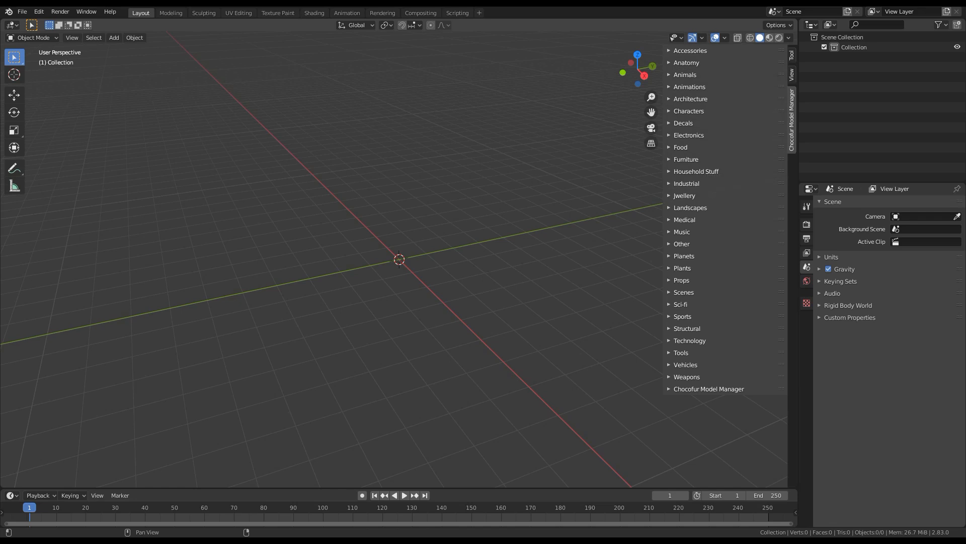
Examine the Eyes and Feet subcategories of the Anatomy model category, leaving the category collapsed
{"action": "left_click", "coordinate": [686, 63]}
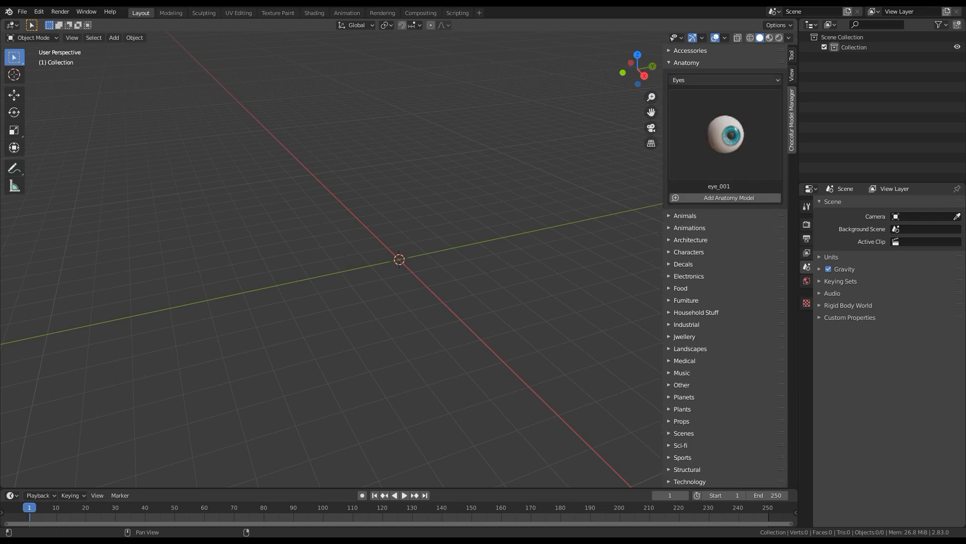
{"action": "left_click", "coordinate": [725, 80]}
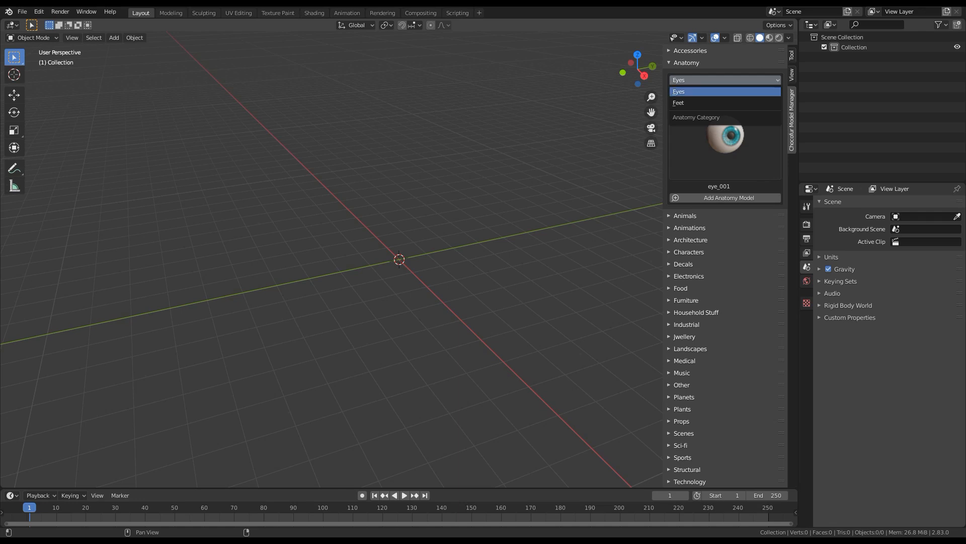
{"action": "left_click", "coordinate": [704, 91]}
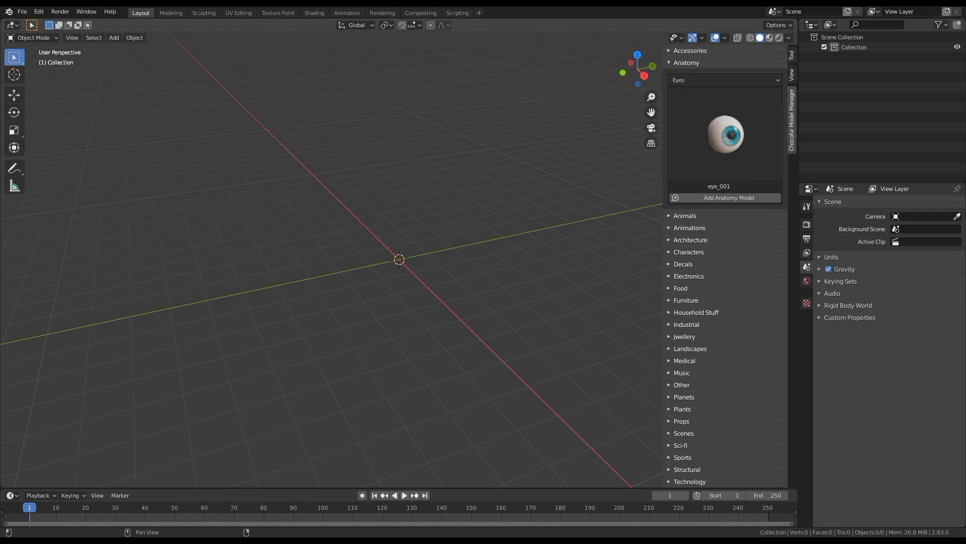
{"action": "left_click", "coordinate": [687, 62]}
{"action": "left_click", "coordinate": [686, 62]}
{"action": "left_click", "coordinate": [686, 63]}
{"action": "left_click", "coordinate": [687, 63]}
{"action": "left_click", "coordinate": [705, 80]}
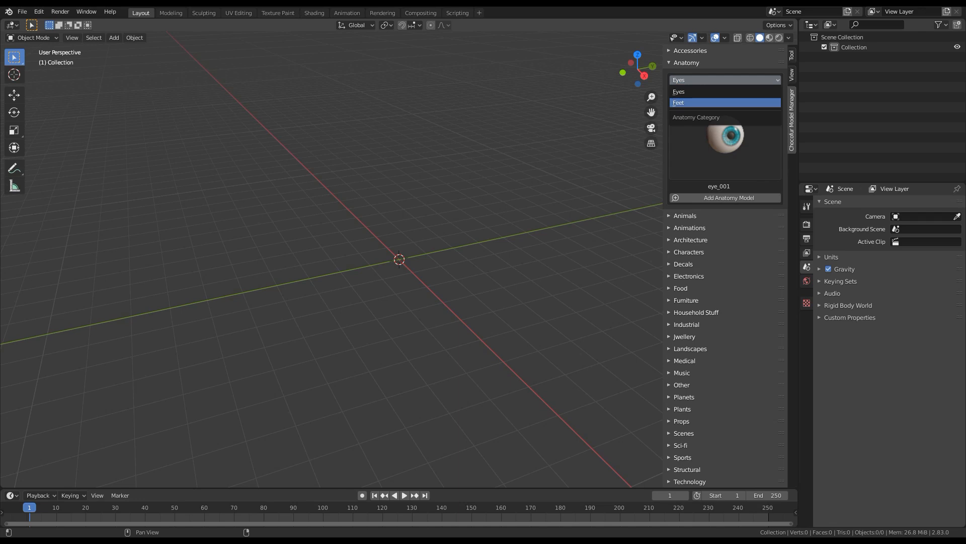
{"action": "left_click", "coordinate": [715, 103]}
{"action": "left_click", "coordinate": [715, 81]}
{"action": "left_click", "coordinate": [715, 92]}
{"action": "left_click", "coordinate": [715, 81]}
{"action": "left_click", "coordinate": [705, 63]}
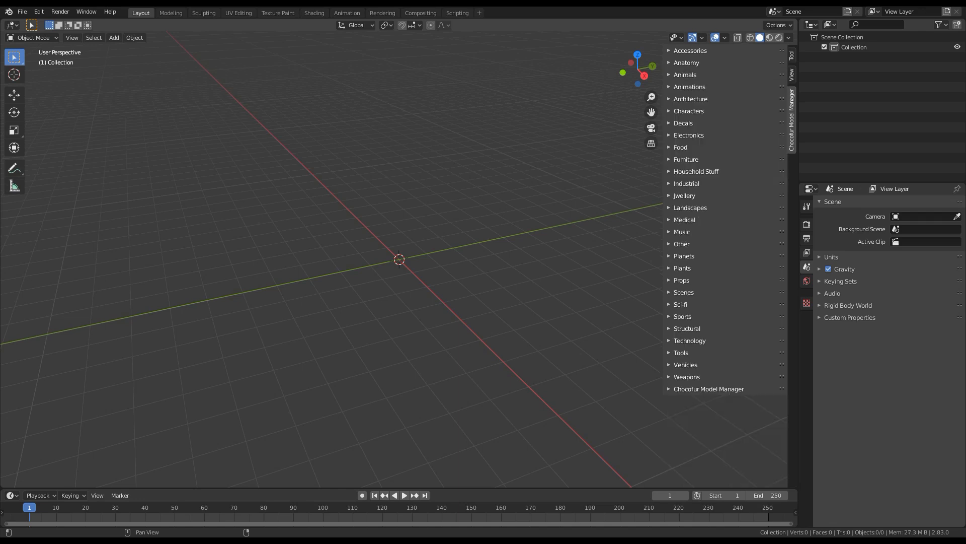
Expand the Props model category and choose its Barriers subcategory
{"action": "left_click", "coordinate": [700, 281]}
{"action": "left_click", "coordinate": [715, 297]}
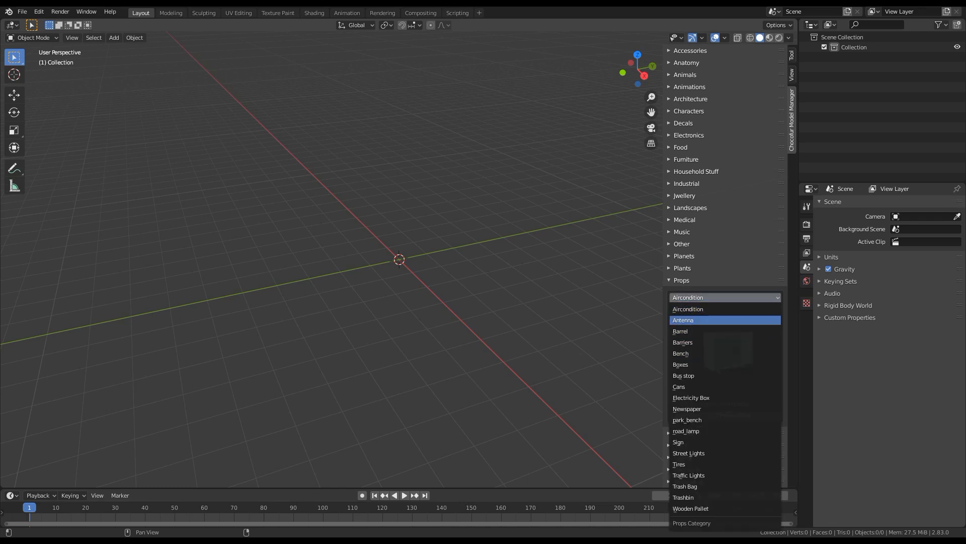
{"action": "left_click", "coordinate": [705, 308]}
{"action": "left_click", "coordinate": [715, 298]}
{"action": "left_click", "coordinate": [704, 320]}
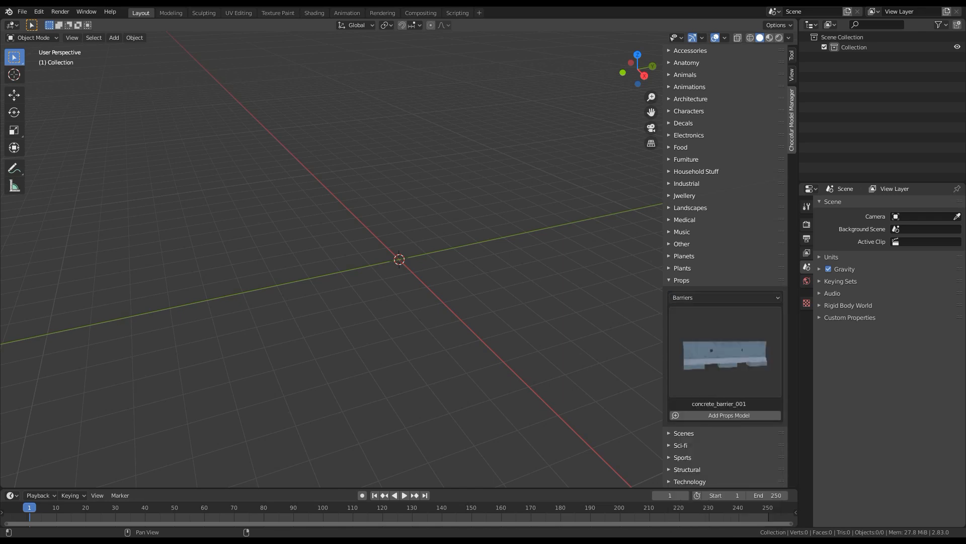
Choose cone_barrier_001 from the Barriers models and add it to the scene
{"action": "left_click", "coordinate": [725, 352]}
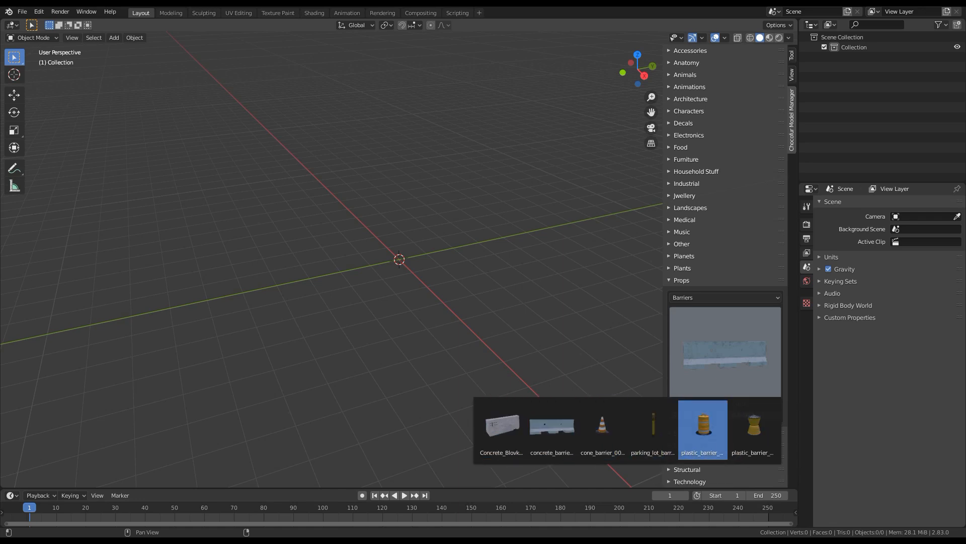
{"action": "left_click", "coordinate": [501, 426]}
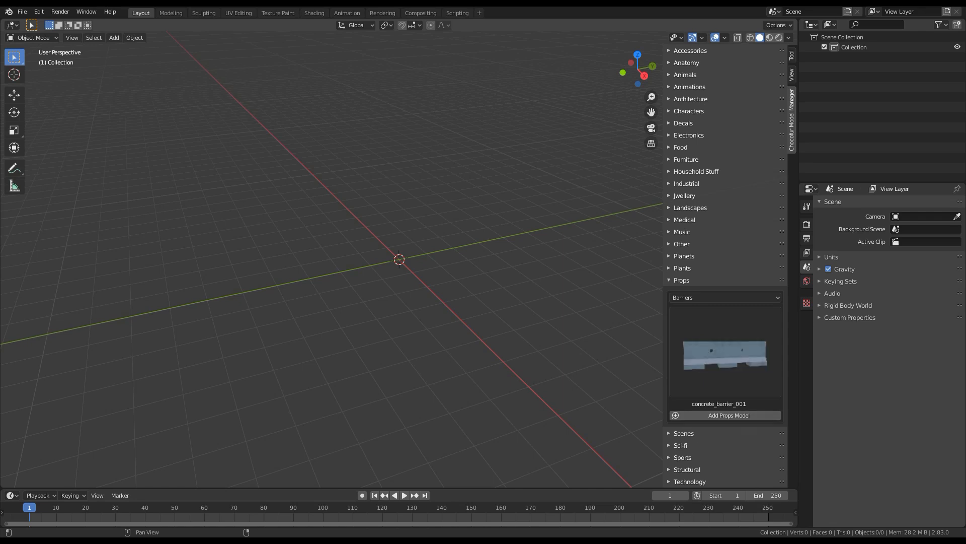
{"action": "left_click", "coordinate": [718, 364]}
{"action": "left_click", "coordinate": [602, 428]}
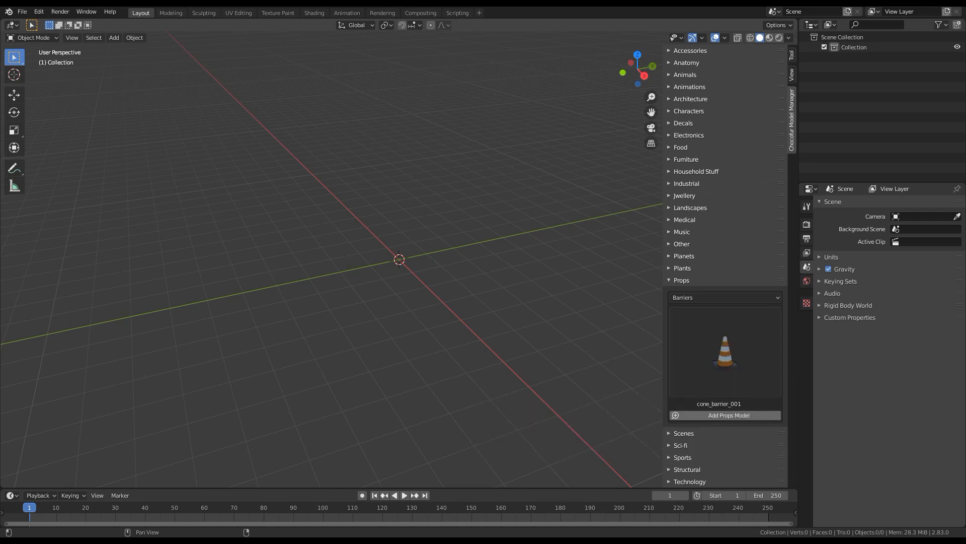
{"action": "left_click", "coordinate": [725, 416]}
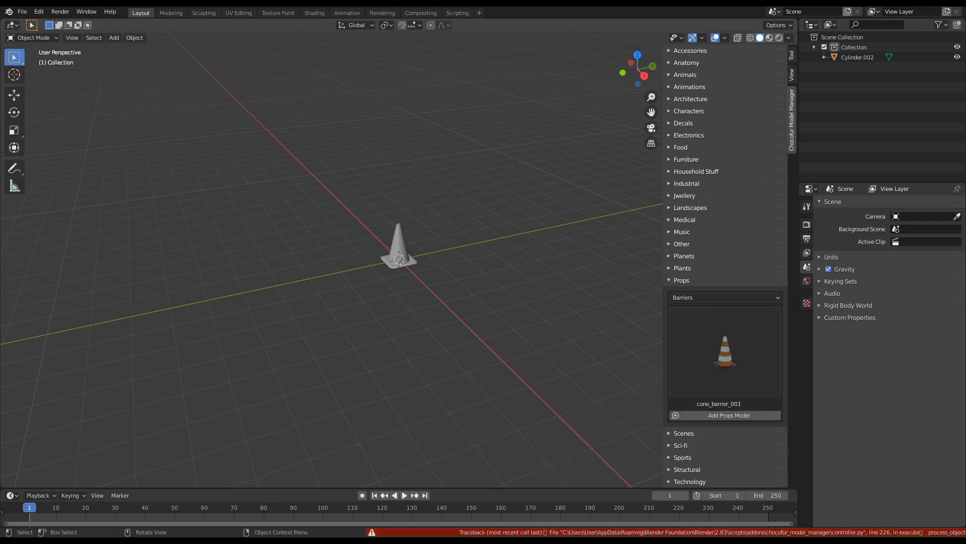
Inspect the added cone up close, and add the parking_lot_barrier_001 model to the scene
{"action": "scroll", "coordinate": [399, 260], "scroll_direction": "up", "scroll_amount": 7}
{"action": "middle_click_drag", "start_coordinate": [399, 260], "coordinate": [399, 327], "text": "shift"}
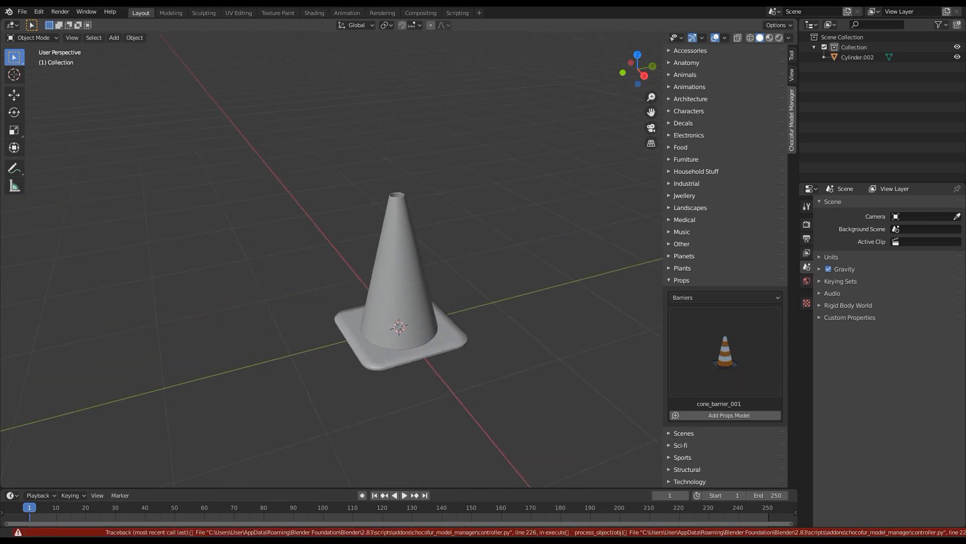
{"action": "scroll", "coordinate": [399, 327], "scroll_direction": "down", "scroll_amount": 4}
{"action": "scroll", "coordinate": [399, 327], "scroll_direction": "down", "scroll_amount": 4}
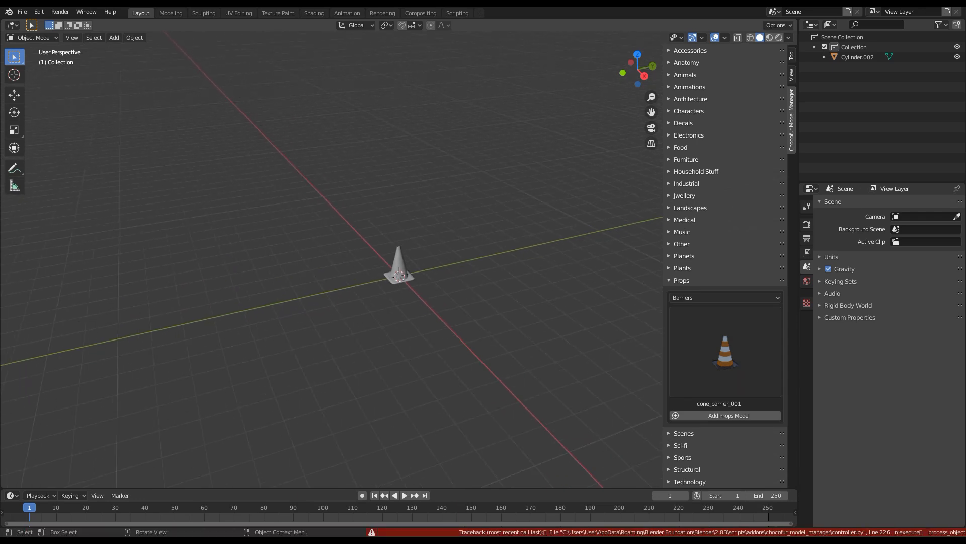
{"action": "left_click", "coordinate": [724, 352]}
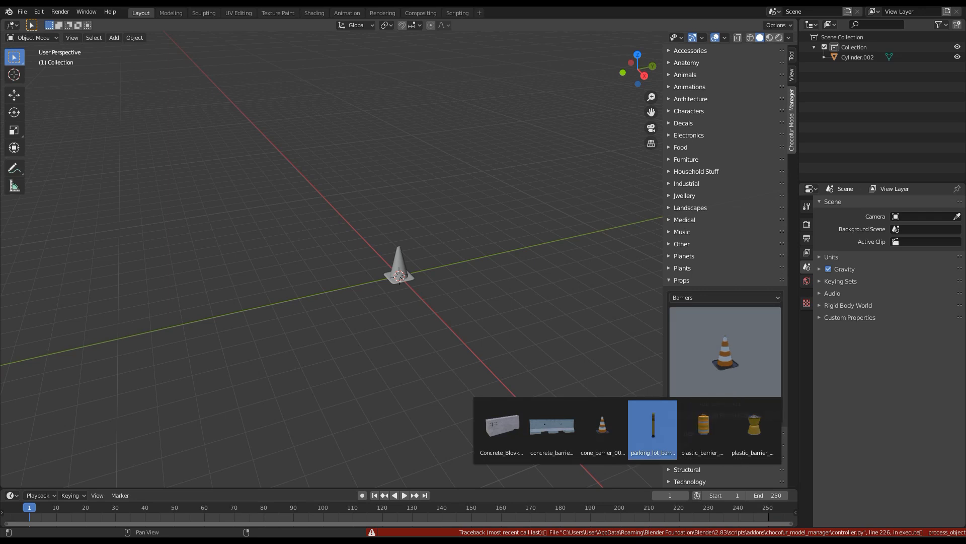
{"action": "left_click", "coordinate": [653, 428]}
{"action": "left_click", "coordinate": [725, 415]}
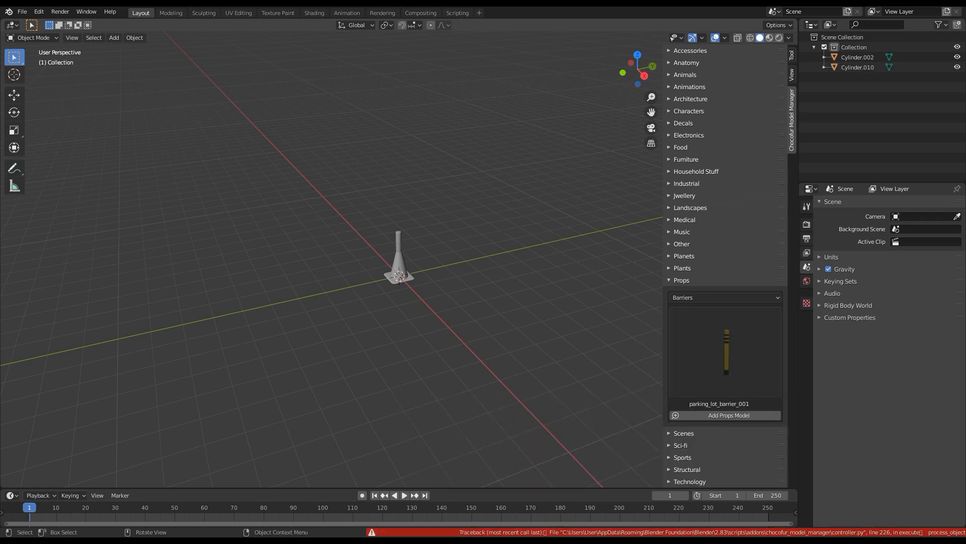
Move the parking lot barrier about 3.14 m along the Y axis, away from the cone
{"action": "key", "text": "g"}
{"action": "key", "text": "y"}
{"action": "left_click", "coordinate": [477, 259]}
Switch the viewport to Material Preview shading and view the textured cone and parking lot barrier up close
{"action": "scroll", "coordinate": [477, 258], "scroll_direction": "up", "scroll_amount": 4}
{"action": "middle_click_drag", "start_coordinate": [477, 258], "coordinate": [441, 274], "text": "shift"}
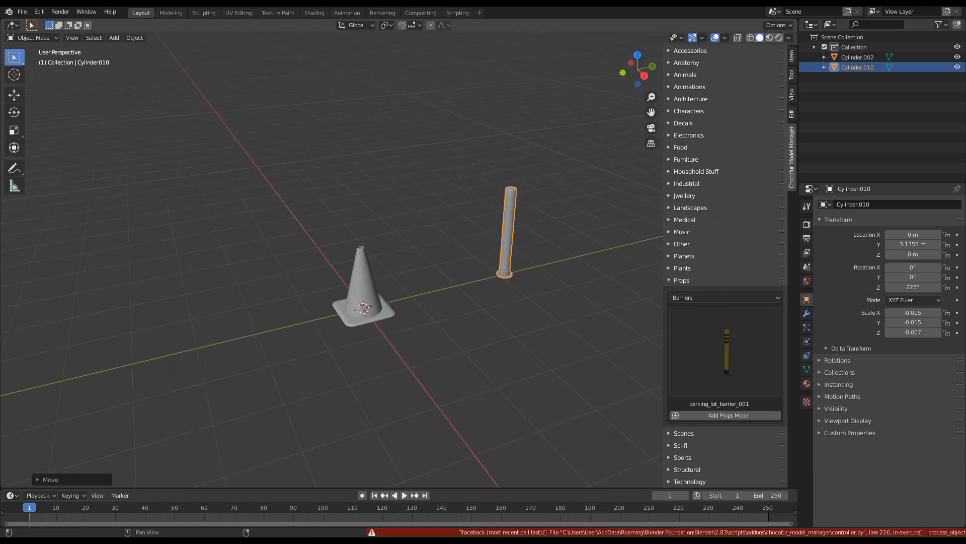
{"action": "left_click", "coordinate": [769, 38]}
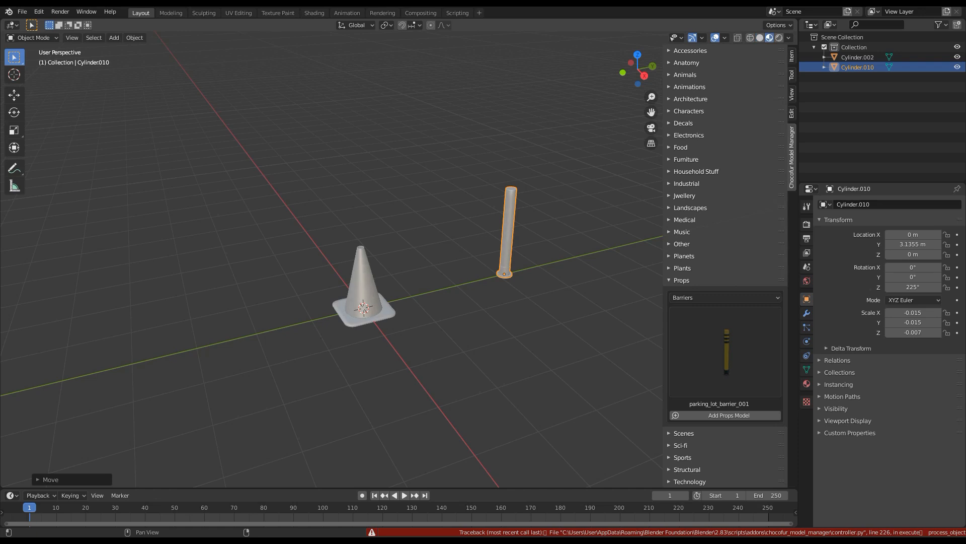
{"action": "mouse_move", "coordinate": [473, 282]}
{"action": "middle_mouse_down"}
{"action": "mouse_move", "coordinate": [432, 261]}
{"action": "mouse_move", "coordinate": [371, 257]}
{"action": "mouse_move", "coordinate": [509, 280]}
{"action": "mouse_move", "coordinate": [443, 254]}
{"action": "mouse_move", "coordinate": [366, 259]}
{"action": "mouse_move", "coordinate": [382, 275]}
{"action": "mouse_move", "coordinate": [487, 283]}
{"action": "middle_mouse_up"}
{"action": "scroll", "coordinate": [371, 257], "scroll_direction": "up", "scroll_amount": 2}
{"action": "scroll", "coordinate": [487, 283], "scroll_direction": "up", "scroll_amount": 3}
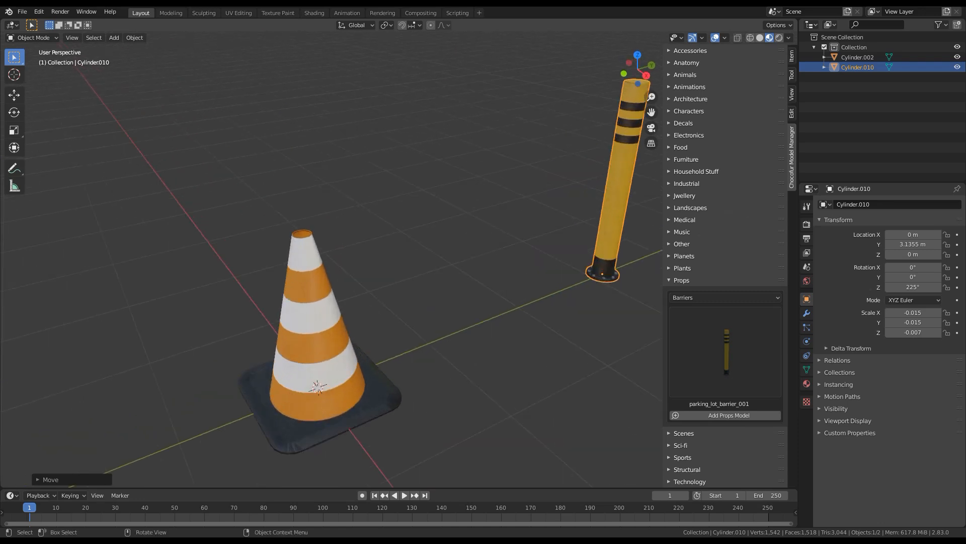
Examine the cone and the parking lot barrier up close, selecting each model in turn
{"action": "left_click", "coordinate": [322, 317]}
{"action": "scroll", "coordinate": [332, 262], "scroll_direction": "down", "scroll_amount": 2}
{"action": "middle_click_drag", "start_coordinate": [443, 252], "coordinate": [325, 304], "text": "shift"}
{"action": "scroll", "coordinate": [325, 304], "scroll_direction": "up", "scroll_amount": 2}
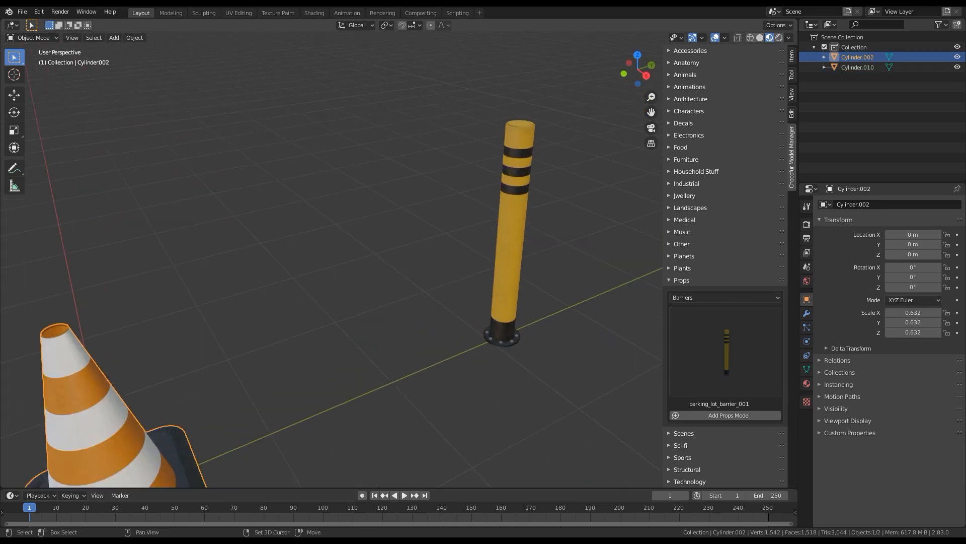
{"action": "middle_click_drag", "start_coordinate": [533, 258], "coordinate": [454, 254], "text": "shift"}
{"action": "scroll", "coordinate": [454, 254], "scroll_direction": "up", "scroll_amount": 4}
{"action": "left_click", "coordinate": [454, 257]}
{"action": "scroll", "coordinate": [443, 241], "scroll_direction": "down", "scroll_amount": 2}
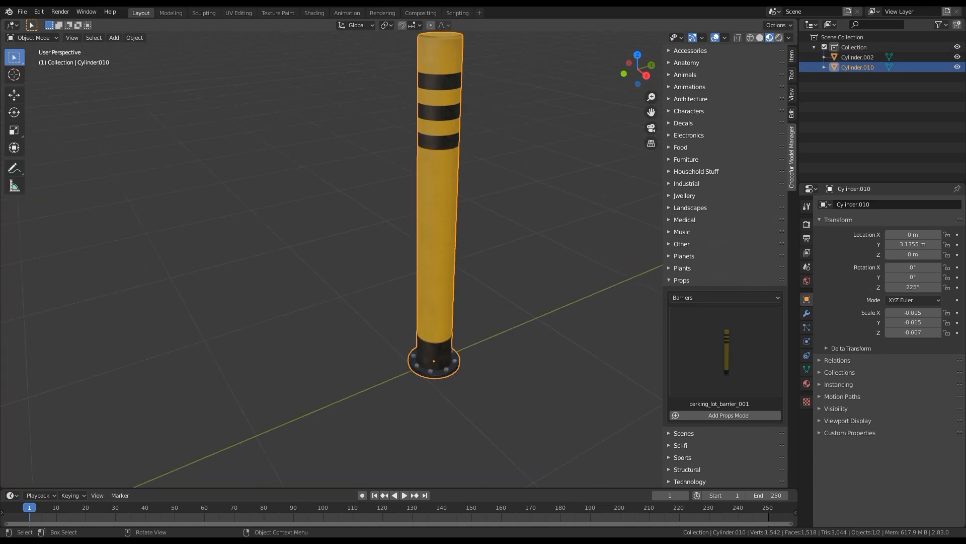
Examine the node setup of the barrier's yellow material in the Shading workspace, and return to the Layout workspace
{"action": "left_click", "coordinate": [314, 12]}
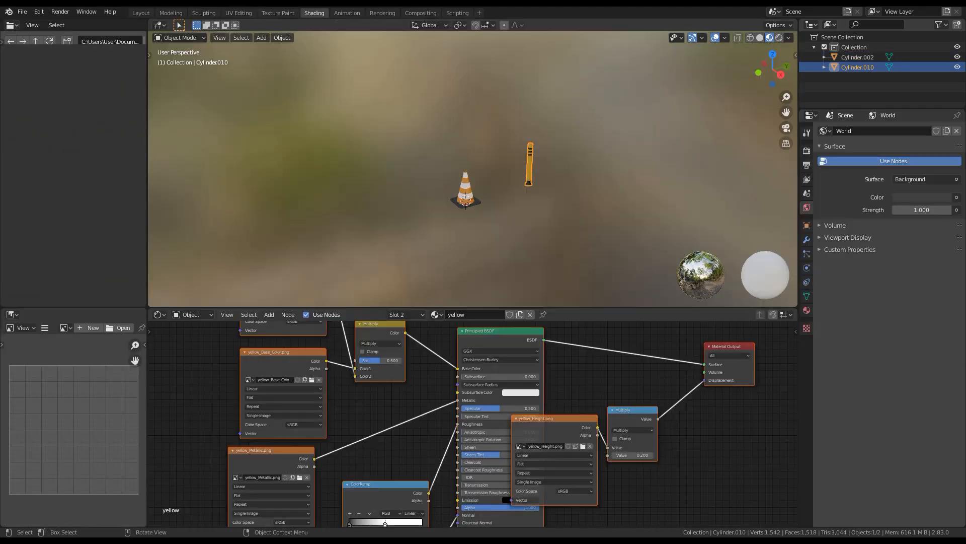
{"action": "left_click_drag", "start_coordinate": [292, 336], "coordinate": [383, 473]}
{"action": "left_click", "coordinate": [322, 403]}
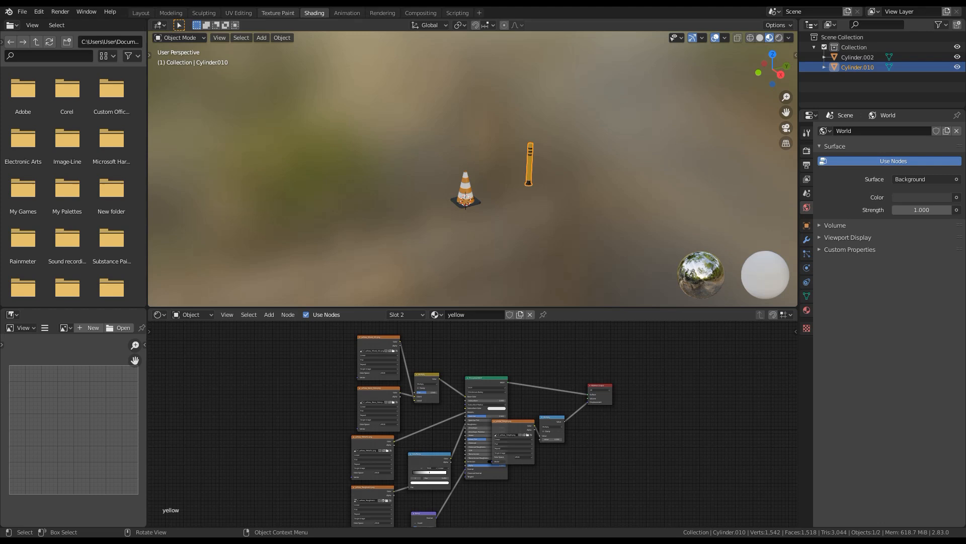
{"action": "left_click", "coordinate": [141, 12]}
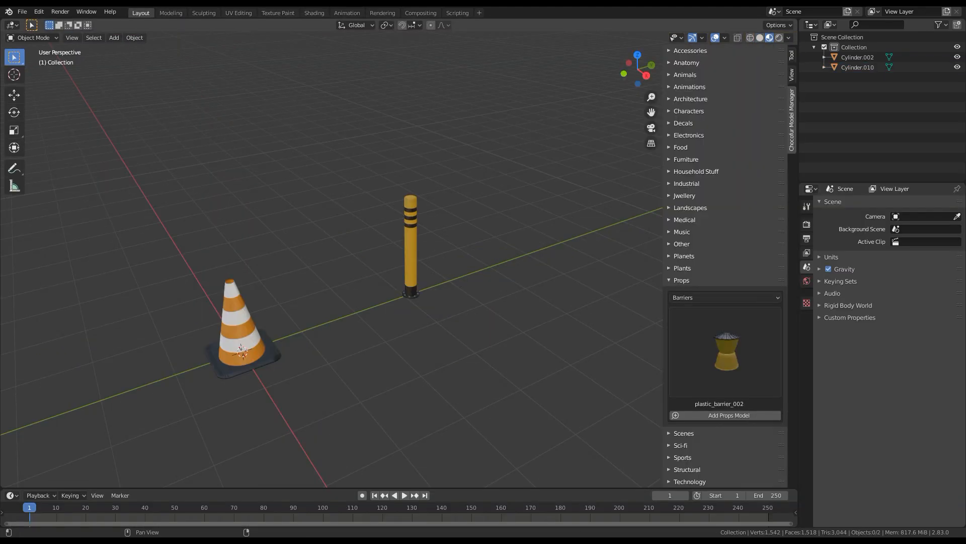
Add the pool_balls_001 model from the Balls group of the Sports category to the scene
{"action": "left_click", "coordinate": [682, 280]}
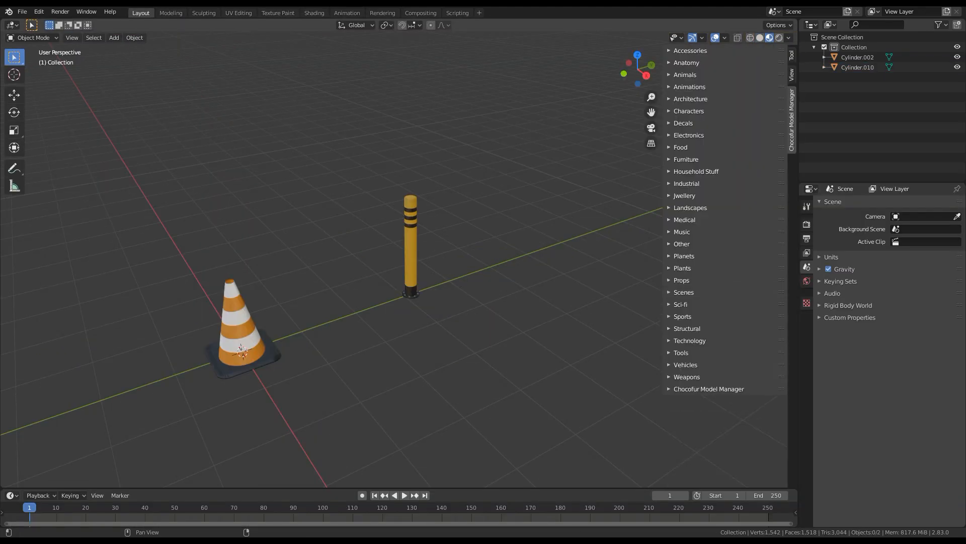
{"action": "left_click", "coordinate": [683, 316]}
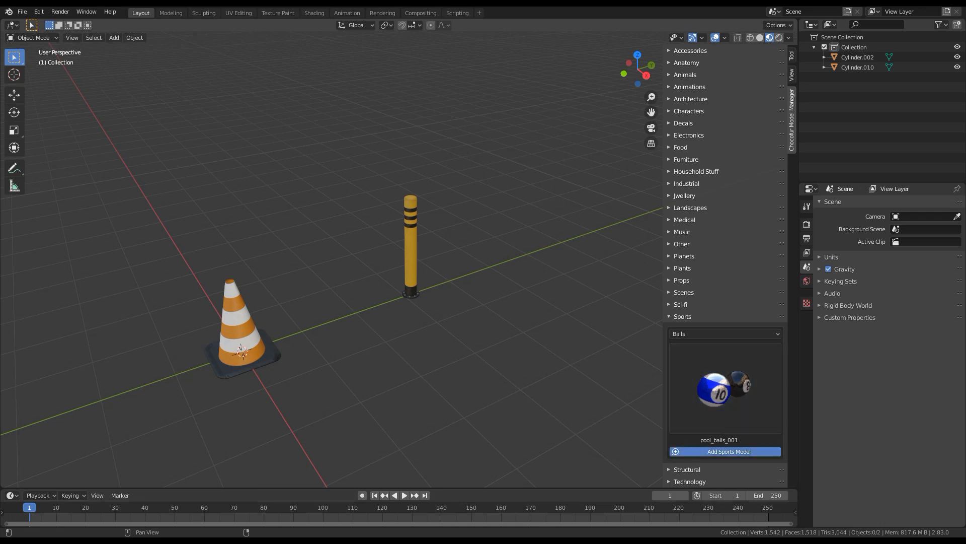
{"action": "scroll", "coordinate": [453, 312], "scroll_direction": "down", "scroll_amount": 4}
{"action": "middle_click_drag", "start_coordinate": [453, 312], "coordinate": [498, 282]}
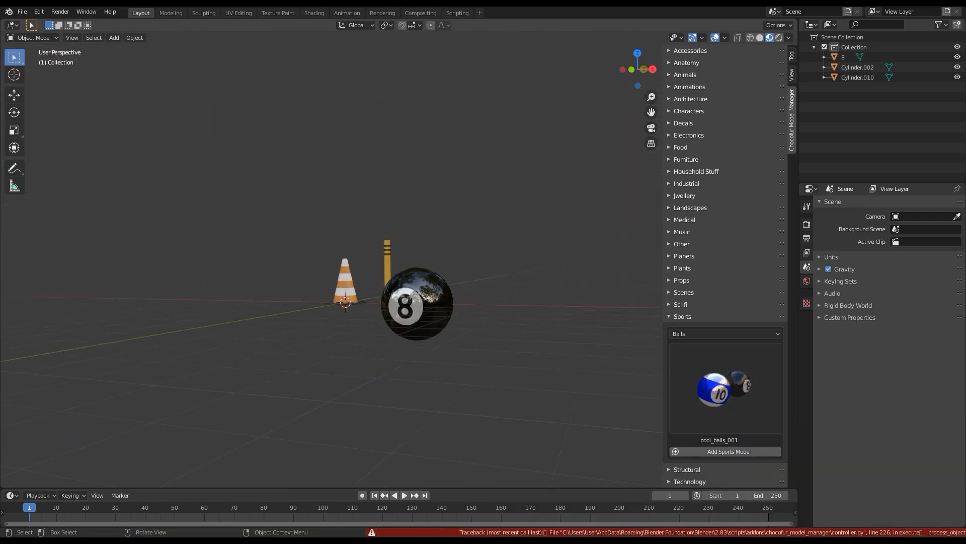
Examine the 8-ball and its material nodes in the Shading workspace, and return to the Layout workspace
{"action": "left_click", "coordinate": [417, 304]}
{"action": "left_click", "coordinate": [314, 13]}
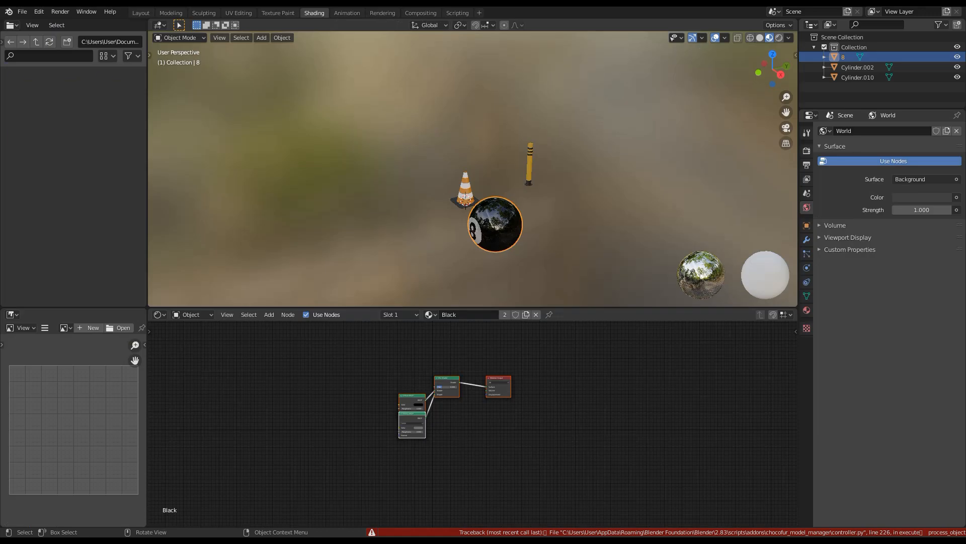
{"action": "scroll", "coordinate": [473, 169], "scroll_direction": "up", "scroll_amount": 4}
{"action": "middle_click_drag", "start_coordinate": [473, 168], "coordinate": [416, 148]}
{"action": "middle_click_drag", "start_coordinate": [438, 221], "coordinate": [600, 131], "text": "shift"}
{"action": "scroll", "coordinate": [600, 131], "scroll_direction": "up", "scroll_amount": 2}
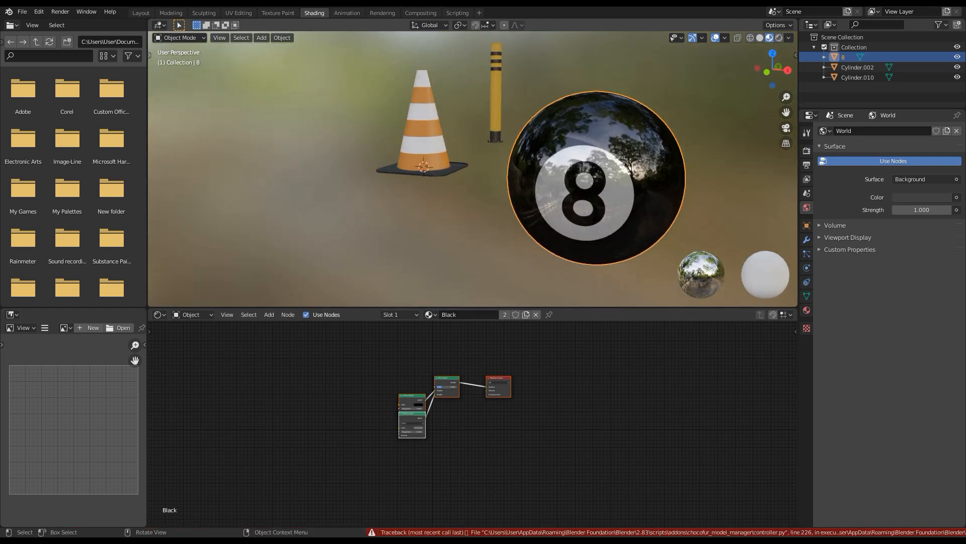
{"action": "left_click", "coordinate": [141, 13]}
{"action": "middle_click_drag", "start_coordinate": [403, 282], "coordinate": [469, 211], "text": "shift"}
{"action": "scroll", "coordinate": [469, 211], "scroll_direction": "up", "scroll_amount": 2}
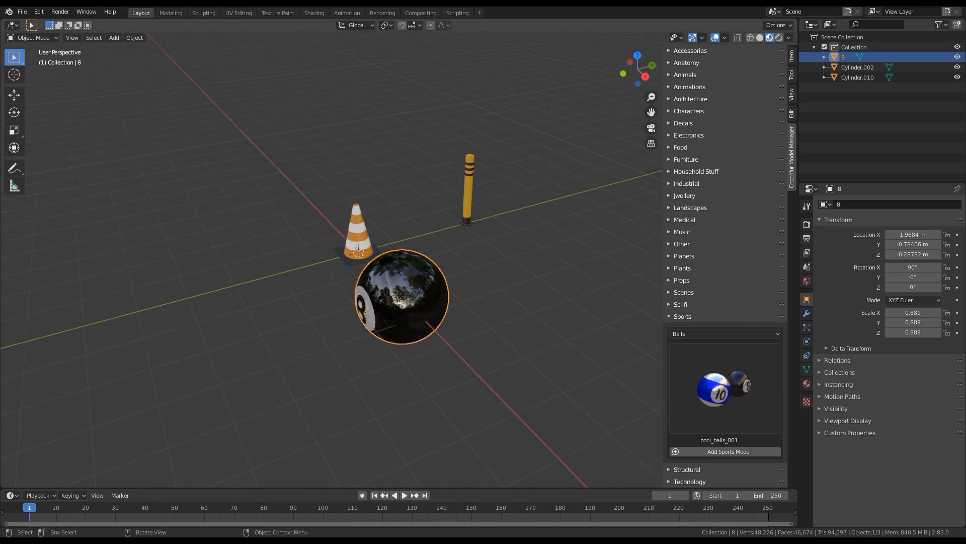
Show the Furniture models instead of Sports, and delete all objects from the scene
{"action": "left_click", "coordinate": [683, 317]}
{"action": "left_click", "coordinate": [687, 159]}
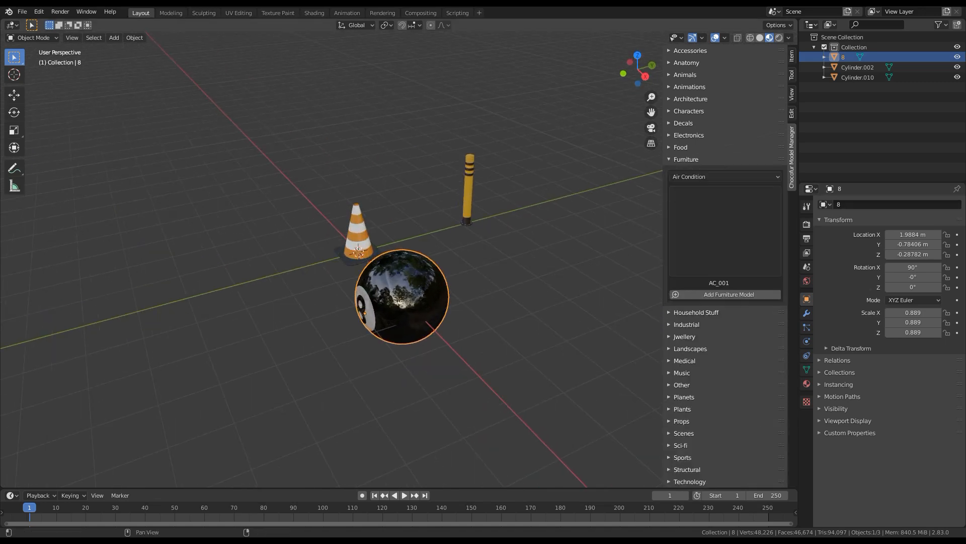
{"action": "left_click", "coordinate": [564, 282]}
{"action": "key", "text": "a"}
{"action": "key", "text": "Delete"}
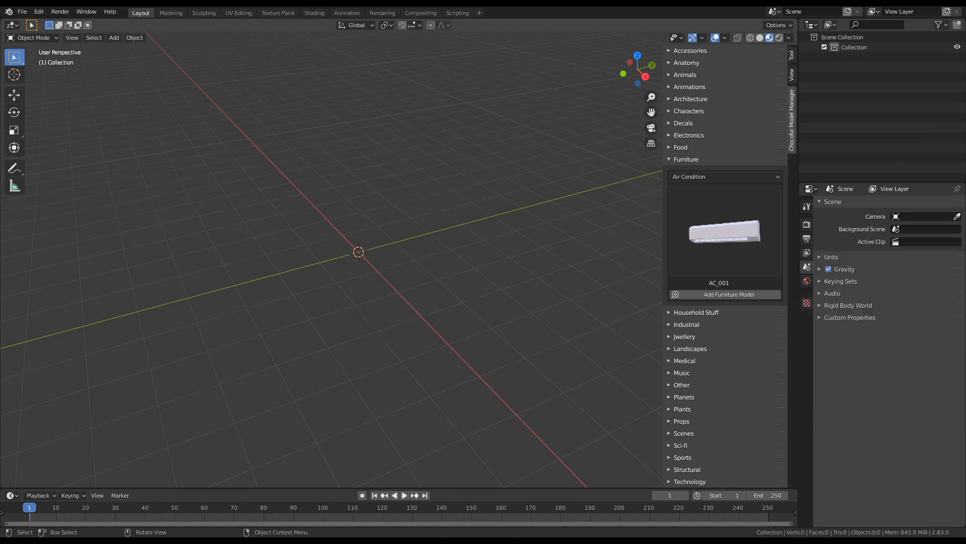
Add a cube at the origin and scale it up uniformly to about 13
{"action": "key", "text": "shift+a"}
{"action": "mouse_move", "coordinate": [353, 242]}
{"action": "left_click", "coordinate": [417, 251]}
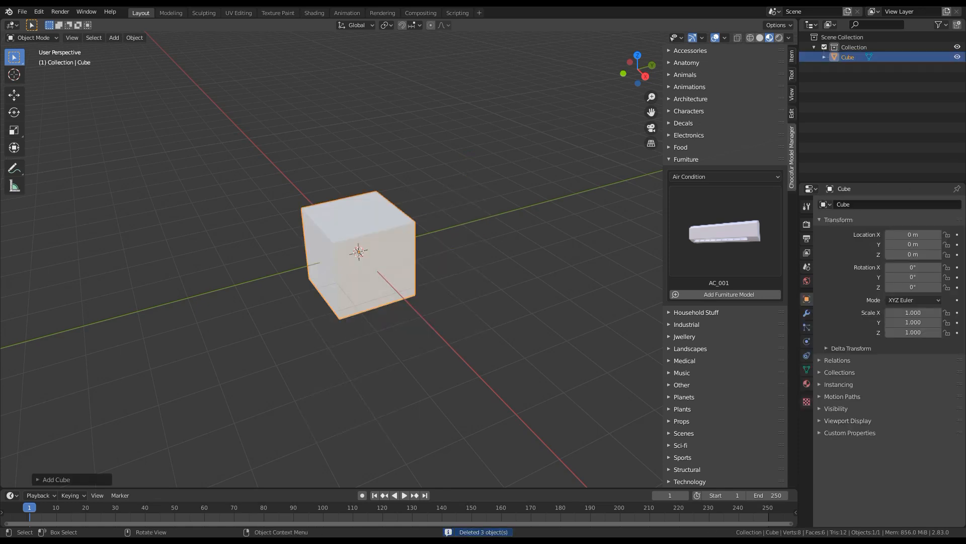
{"action": "key", "text": "s"}
{"action": "left_click", "coordinate": [692, 288]}
Add the AC_001 model from the Air Condition group of the Furniture category to the scene
{"action": "middle_click_drag", "start_coordinate": [594, 297], "coordinate": [624, 184], "text": "shift"}
{"action": "left_click", "coordinate": [729, 295]}
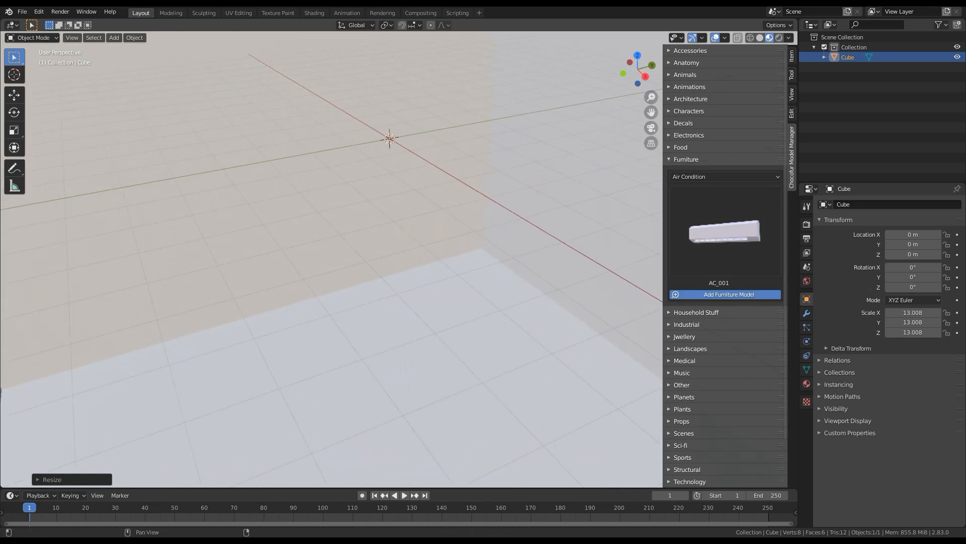
{"action": "scroll", "coordinate": [459, 295], "scroll_direction": "down", "scroll_amount": 8}
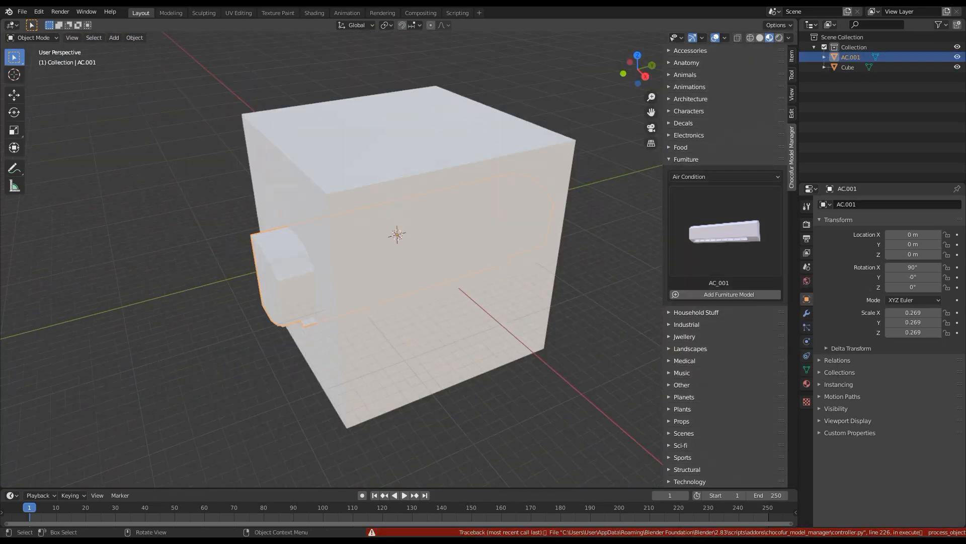
Delete the large cube's front face facing the viewer to open it up as a room
{"action": "left_click", "coordinate": [459, 295]}
{"action": "key", "text": "Tab"}
{"action": "left_click", "coordinate": [459, 294]}
{"action": "key", "text": "3"}
{"action": "left_click", "coordinate": [421, 181]}
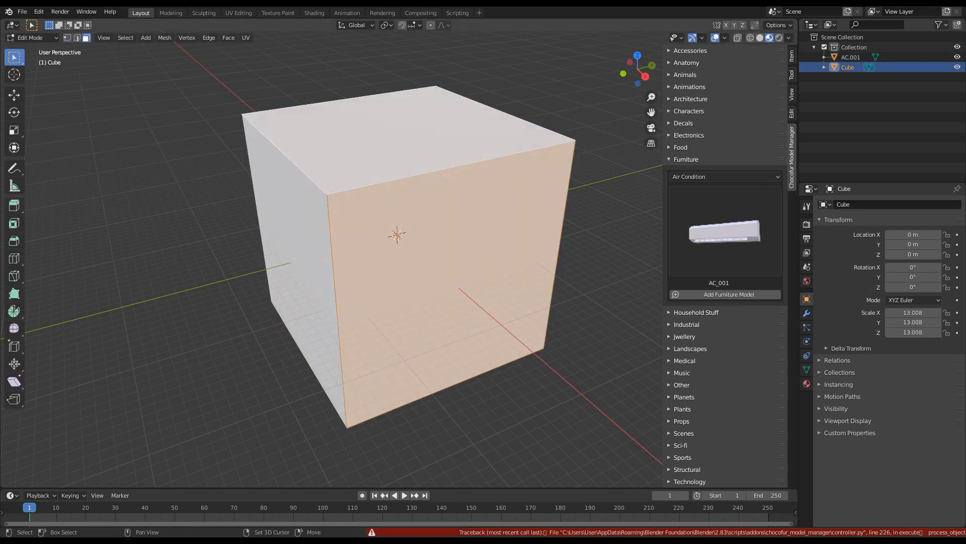
{"action": "key", "text": "x"}
{"action": "left_click", "coordinate": [393, 198]}
{"action": "key", "text": "Tab"}
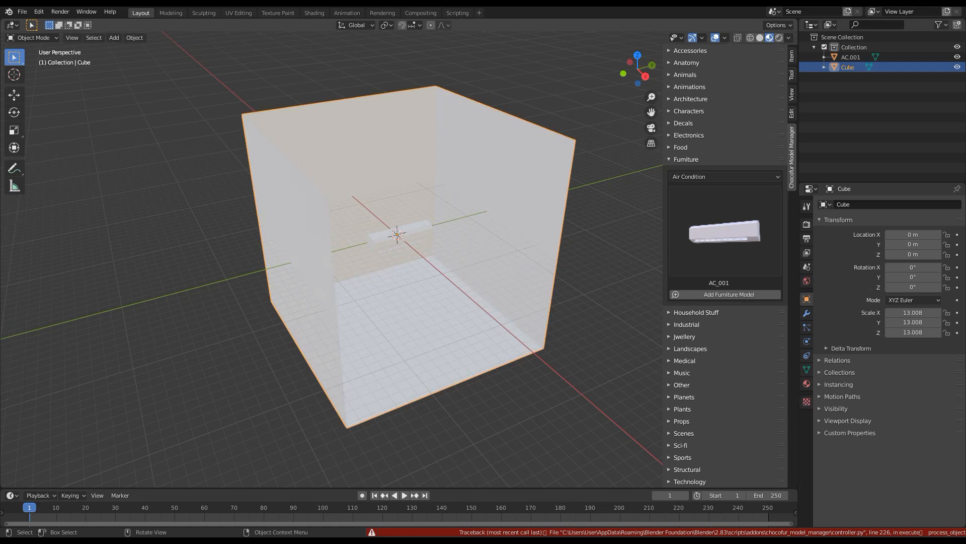
Switch to Solid shading and move the air conditioner to about X -13.26 m and Z 2.93 m, against the back wall
{"action": "scroll", "coordinate": [333, 259], "scroll_direction": "up", "scroll_amount": 3}
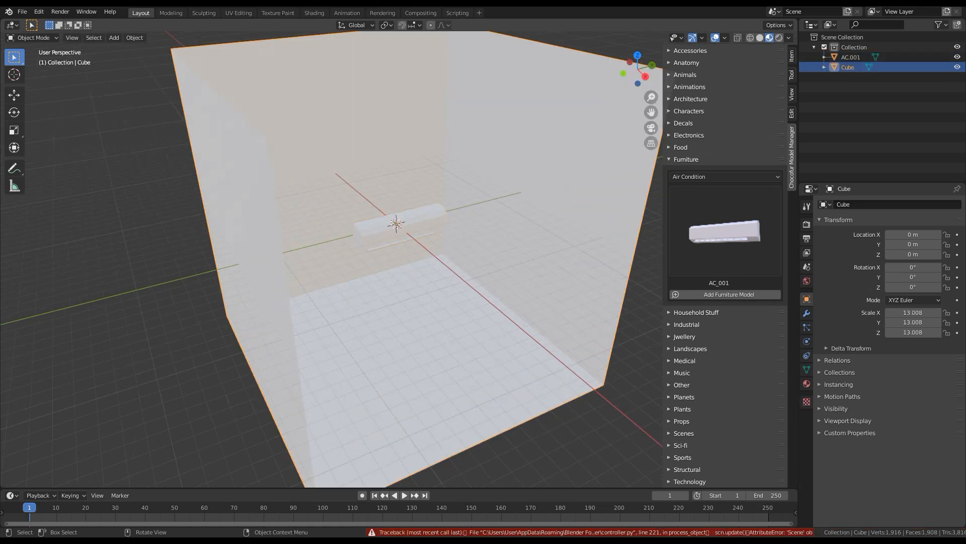
{"action": "left_click", "coordinate": [760, 38]}
{"action": "left_click", "coordinate": [412, 222]}
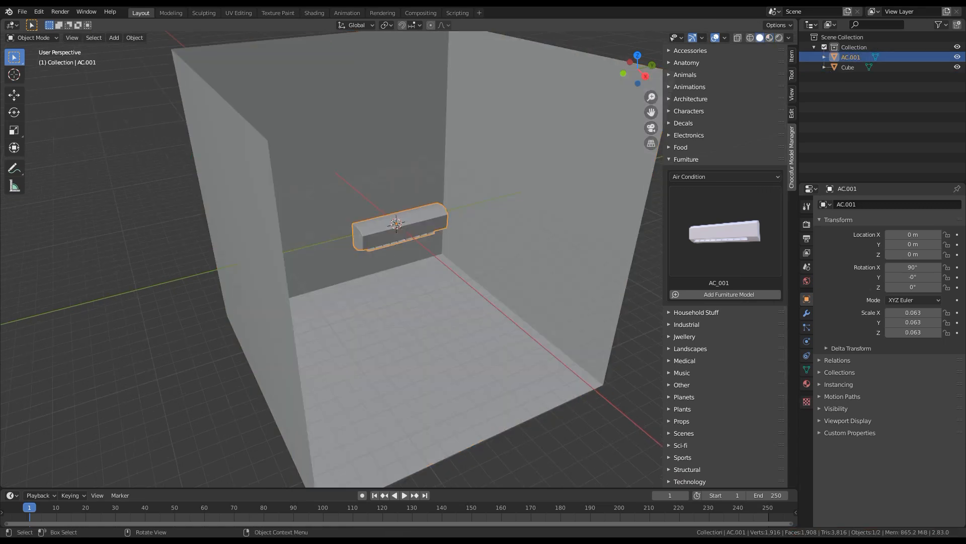
{"action": "key", "text": "g"}
{"action": "key", "text": "x"}
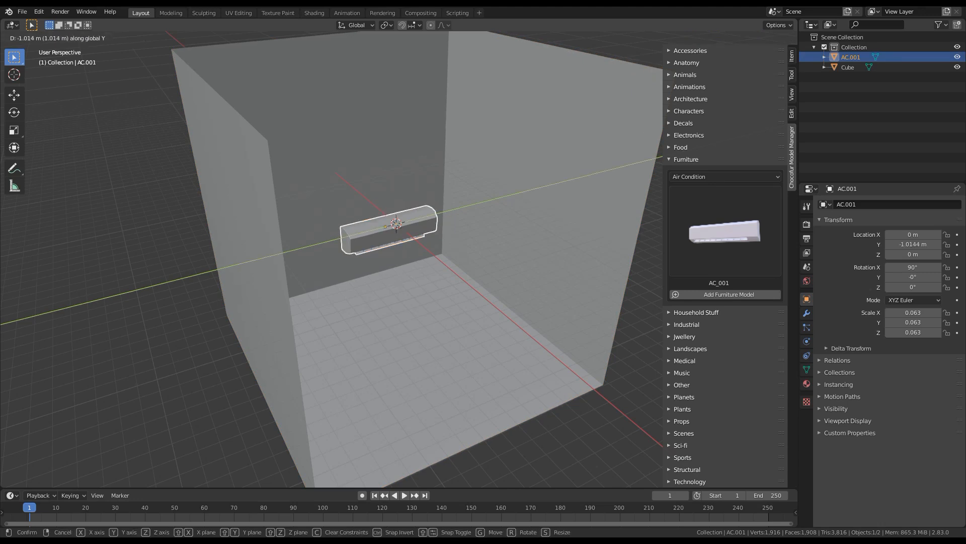
{"action": "key", "text": "Return"}
{"action": "key", "text": "g"}
{"action": "key", "text": "z"}
{"action": "key", "text": "Return"}
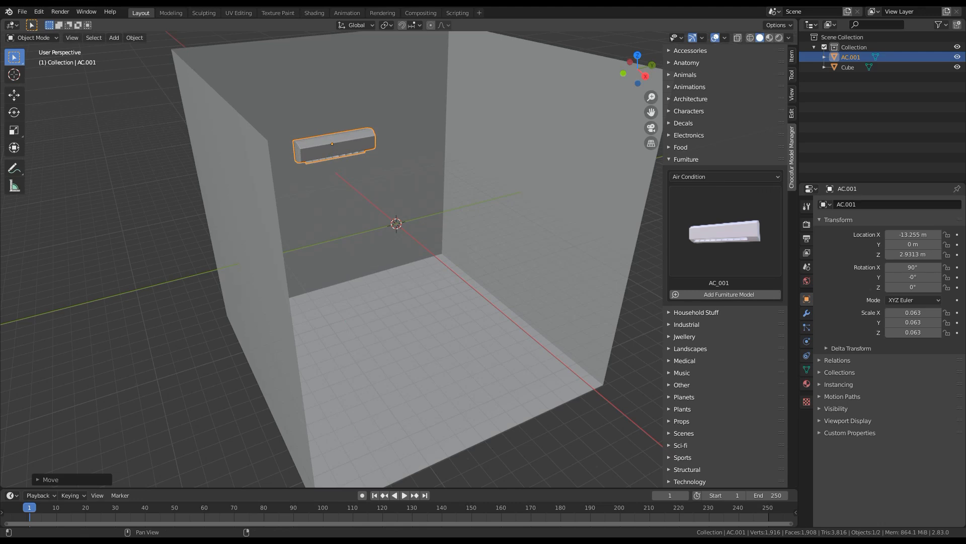
Add the shelf_001 model from the Shelves furniture group and select it
{"action": "left_click", "coordinate": [725, 176]}
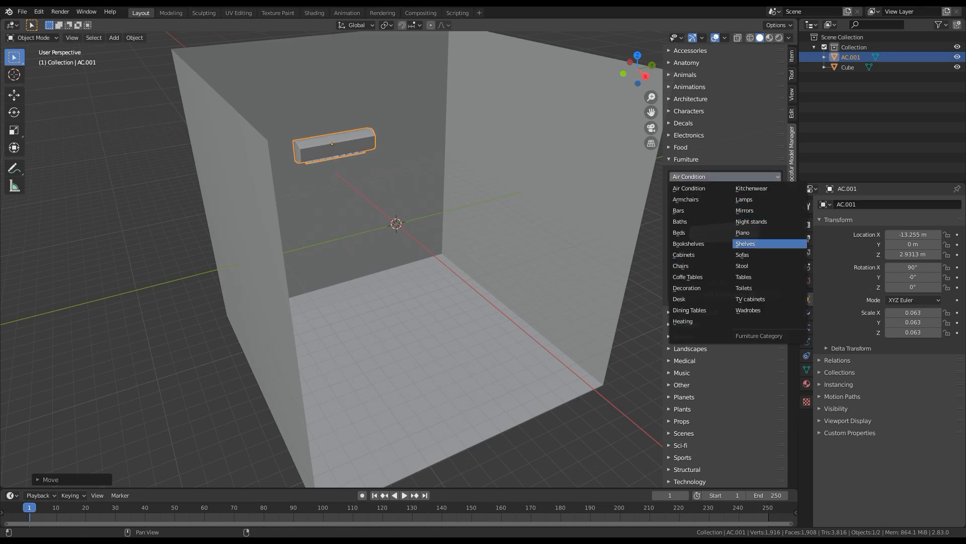
{"action": "left_click", "coordinate": [745, 243]}
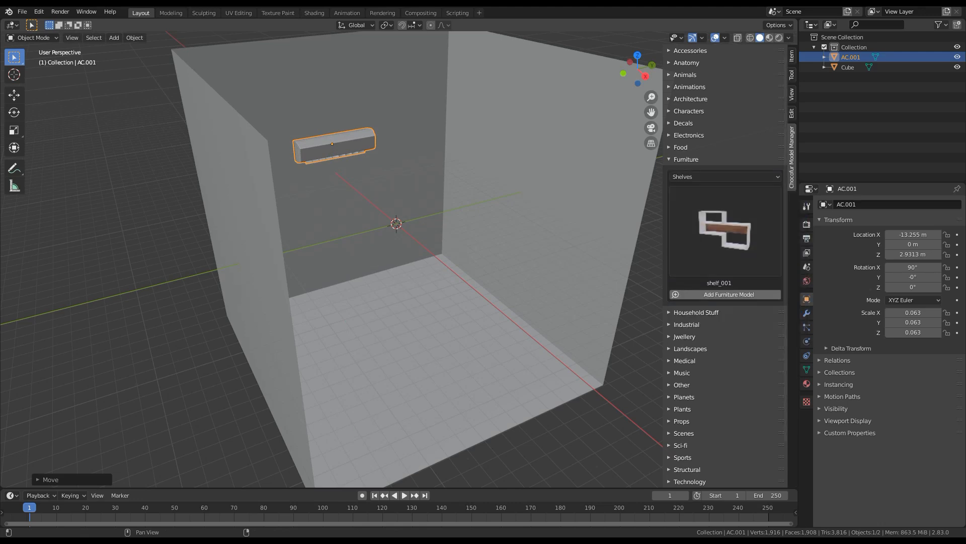
{"action": "left_click", "coordinate": [729, 295]}
{"action": "left_click", "coordinate": [865, 77]}
Scale the shelf to about 11.6 and move it against the side wall at about Y 13.2 m, Z -5.3 m
{"action": "key", "text": "s"}
{"action": "key", "text": "g"}
{"action": "key", "text": "y"}
{"action": "key", "text": "g"}
{"action": "key", "text": "z"}
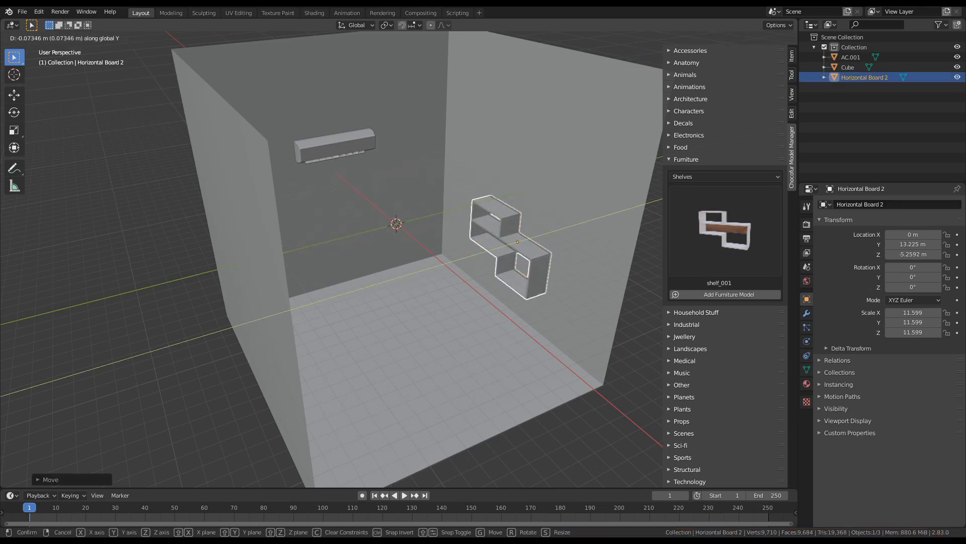
{"action": "scroll", "coordinate": [396, 222], "scroll_direction": "up", "scroll_amount": 1}
Choose bed_002 from the Beds furniture group and add it to the scene
{"action": "left_click", "coordinate": [725, 176]}
{"action": "left_click", "coordinate": [725, 193]}
{"action": "left_click", "coordinate": [725, 231]}
{"action": "left_click", "coordinate": [697, 307]}
{"action": "left_click", "coordinate": [729, 294]}
Enlarge the bed, rotate it to about 67.3° around Z, and lower it to the room floor at about Z -13.26 m
{"action": "key", "text": "s"}
{"action": "key", "text": "r"}
{"action": "key", "text": "z"}
{"action": "key", "text": "g"}
{"action": "key", "text": "z"}
{"action": "left_click", "coordinate": [594, 362]}
{"action": "scroll", "coordinate": [503, 322], "scroll_direction": "down", "scroll_amount": 1}
{"action": "middle_click_drag", "start_coordinate": [503, 322], "coordinate": [424, 322]}
{"action": "scroll", "coordinate": [425, 317], "scroll_direction": "down", "scroll_amount": 2}
{"action": "scroll", "coordinate": [451, 317], "scroll_direction": "up", "scroll_amount": 2}
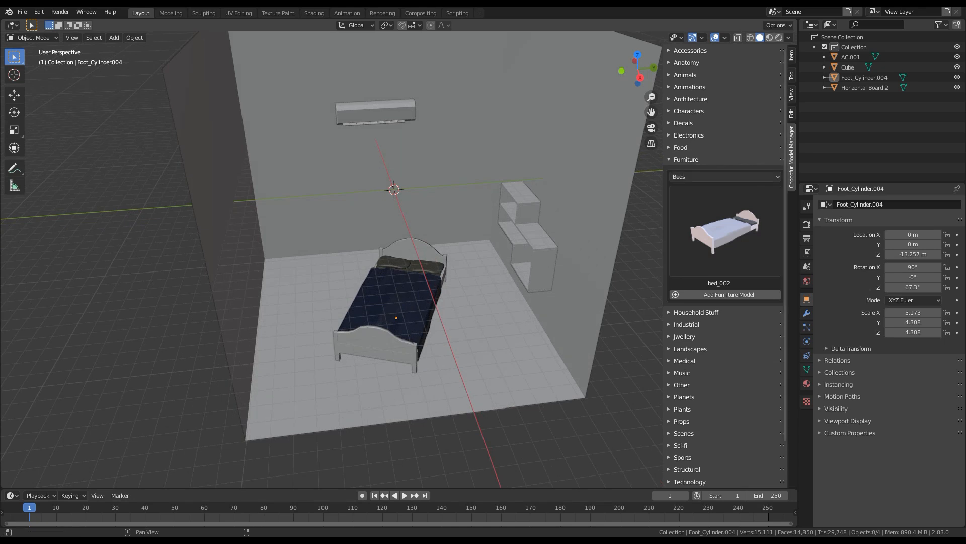
Collapse the Furniture category and look over the full list of model categories
{"action": "left_click", "coordinate": [680, 160]}
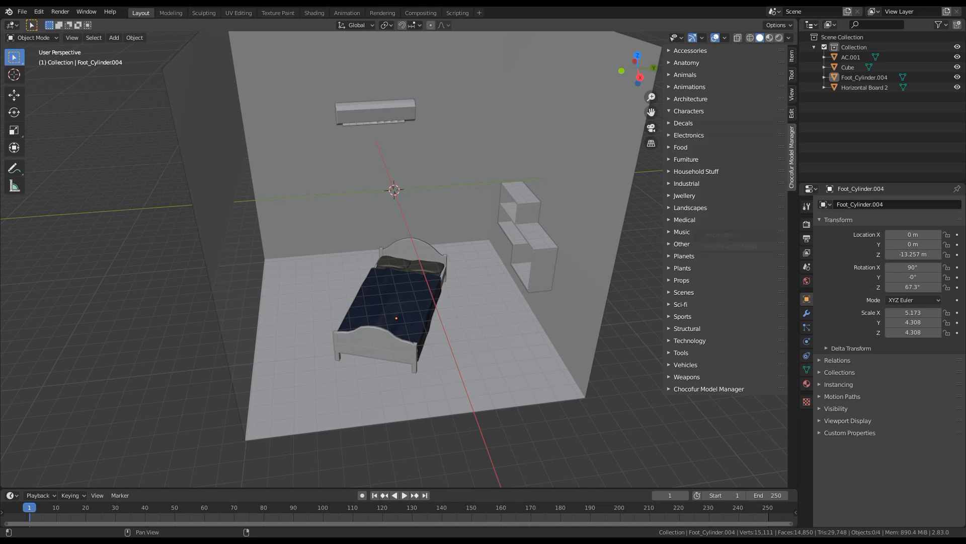
{"action": "left_click", "coordinate": [688, 112]}
{"action": "middle_click_drag", "start_coordinate": [402, 252], "coordinate": [367, 252]}
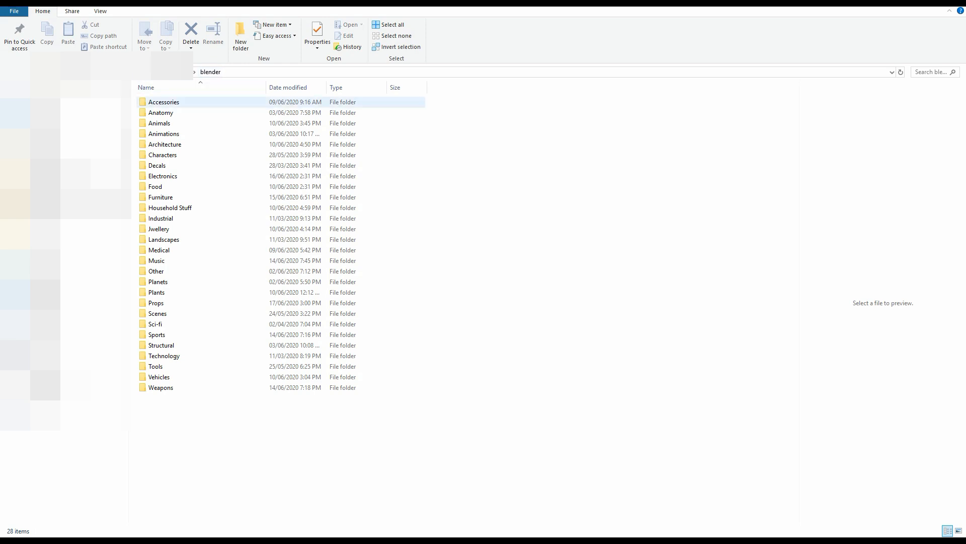
Switch to File Explorer and review the category folders in the blender library folder, including Weapons, Vehicles and Tools
{"action": "left_click_drag", "start_coordinate": [235, 422], "coordinate": [166, 95]}
{"action": "left_click", "coordinate": [261, 428]}
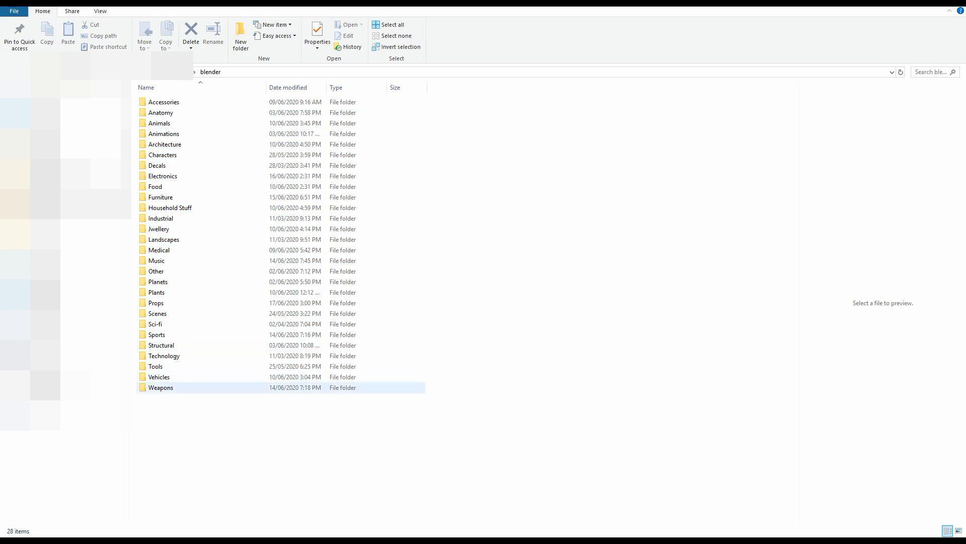
{"action": "left_click", "coordinate": [161, 387]}
{"action": "left_click", "coordinate": [161, 377]}
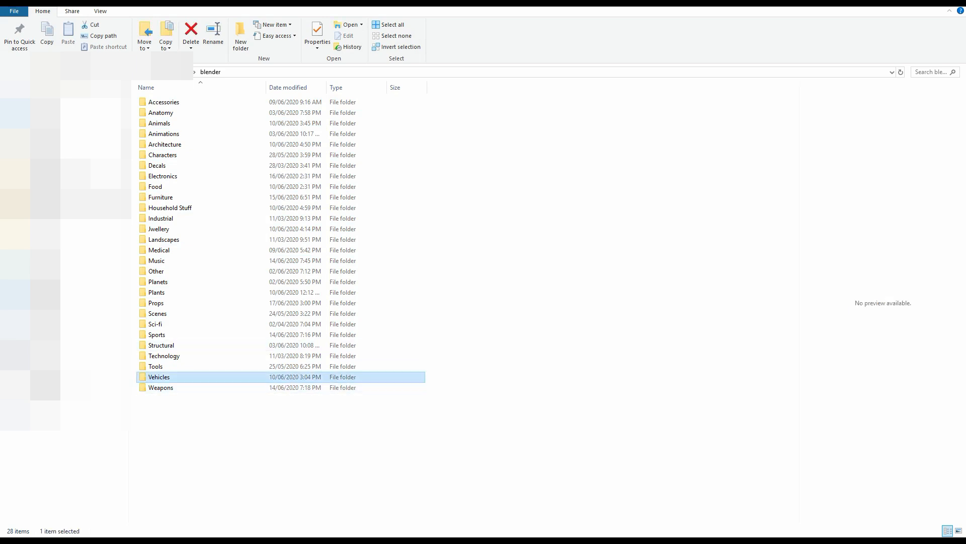
{"action": "left_click", "coordinate": [161, 367]}
{"action": "left_click", "coordinate": [161, 388]}
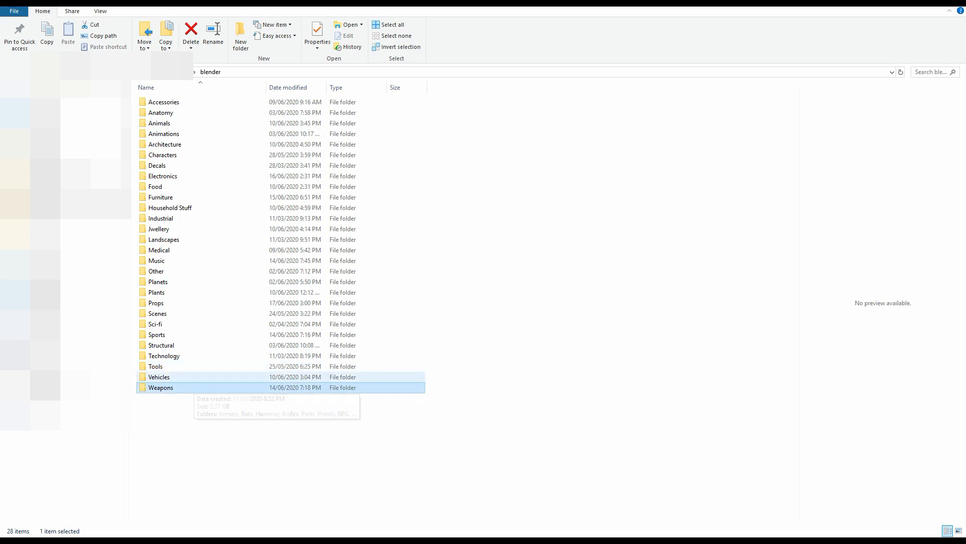
Open the Weapons category folder and review its subcategory folders, such as Armors, Swords, Sniper, Shotguns, Shields and RPG
{"action": "double_click", "coordinate": [191, 387]}
{"action": "left_click_drag", "start_coordinate": [198, 235], "coordinate": [156, 104]}
{"action": "left_click", "coordinate": [211, 256]}
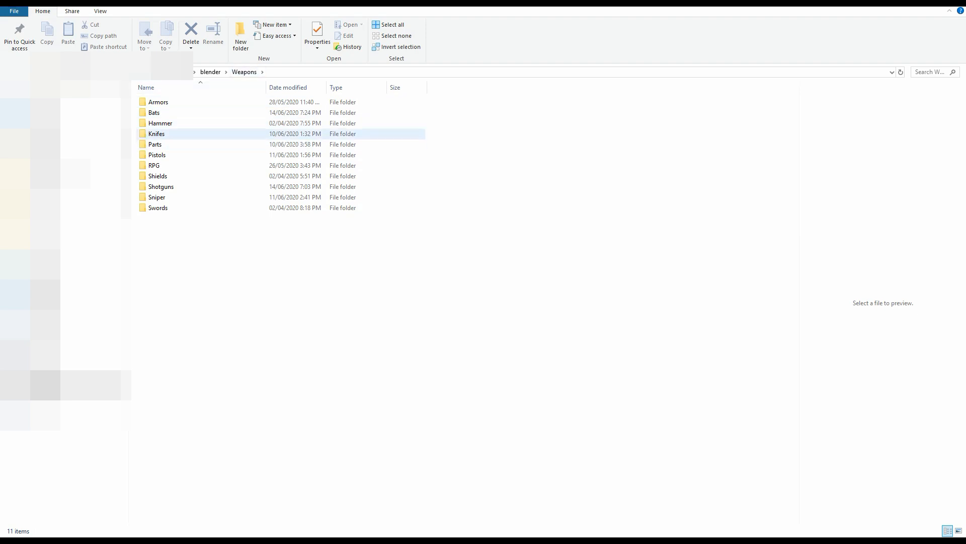
{"action": "left_click", "coordinate": [171, 102]}
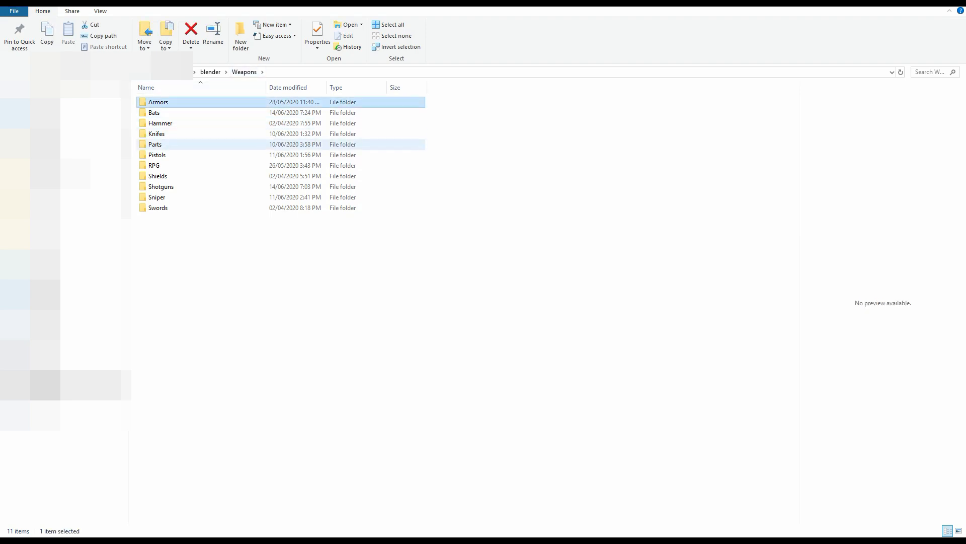
{"action": "left_click", "coordinate": [171, 208]}
{"action": "left_click", "coordinate": [171, 197]}
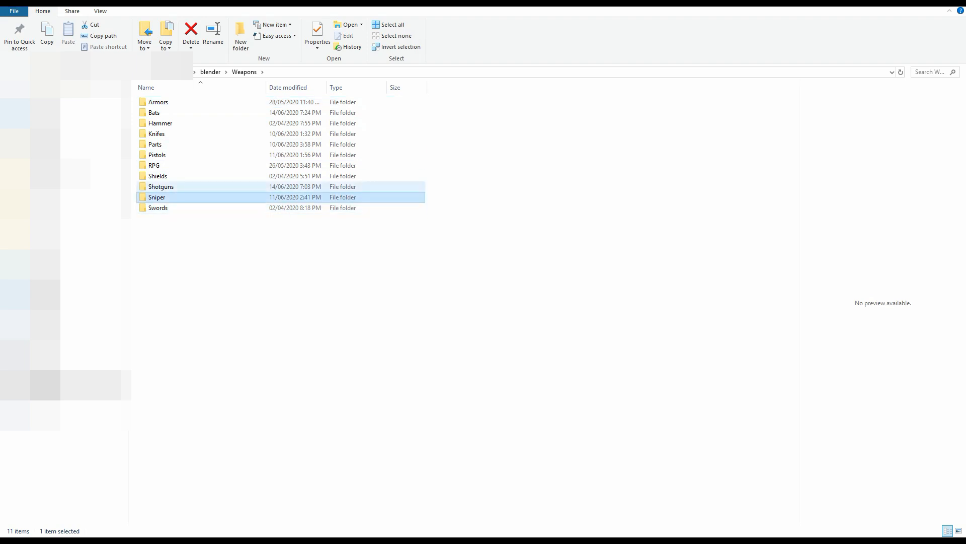
{"action": "left_click", "coordinate": [171, 186]}
{"action": "left_click", "coordinate": [171, 177]}
{"action": "left_click", "coordinate": [171, 166]}
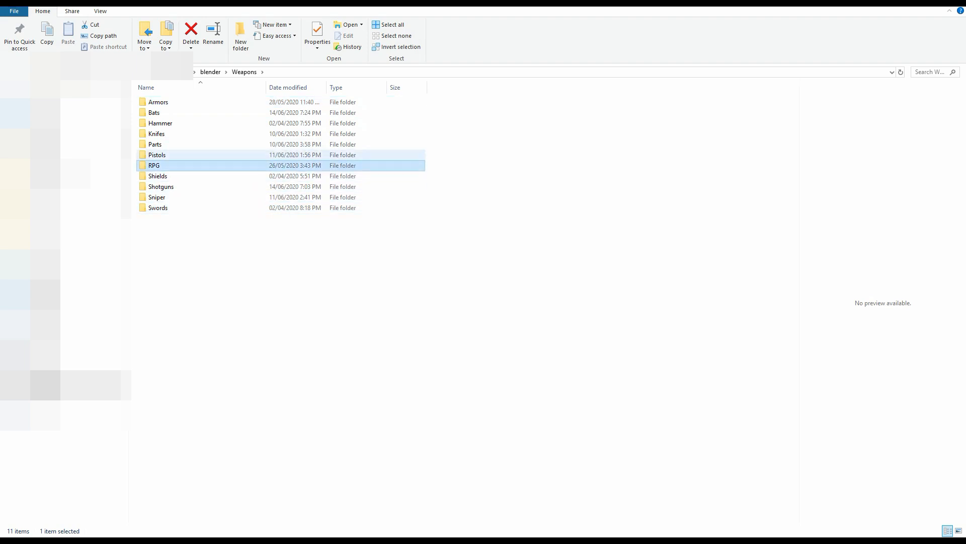
Add a folder named Bombs to the Weapons category, and open the Sniper folder to review its .blend files
{"action": "left_click", "coordinate": [171, 102]}
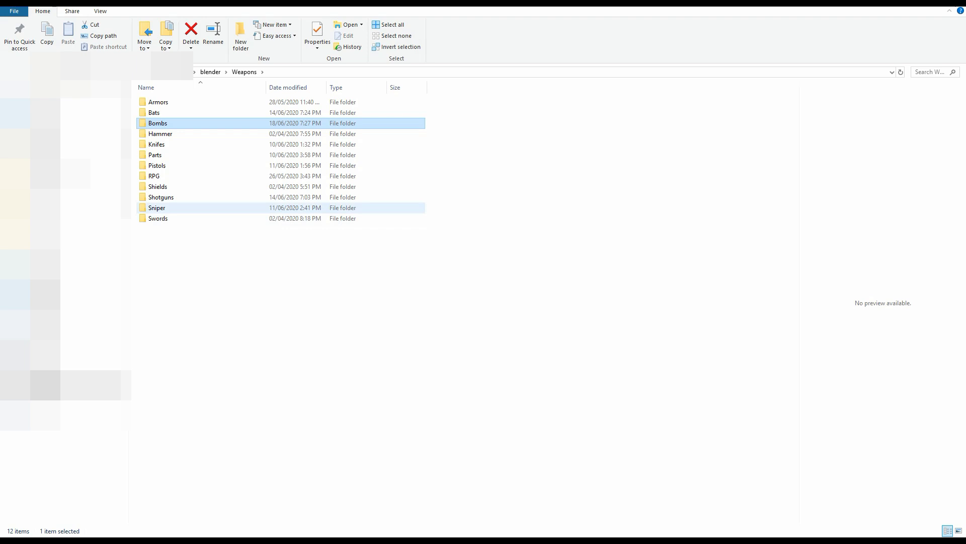
{"action": "double_click", "coordinate": [157, 207]}
{"action": "left_click", "coordinate": [170, 145]}
{"action": "left_click_drag", "start_coordinate": [179, 169], "coordinate": [154, 123]}
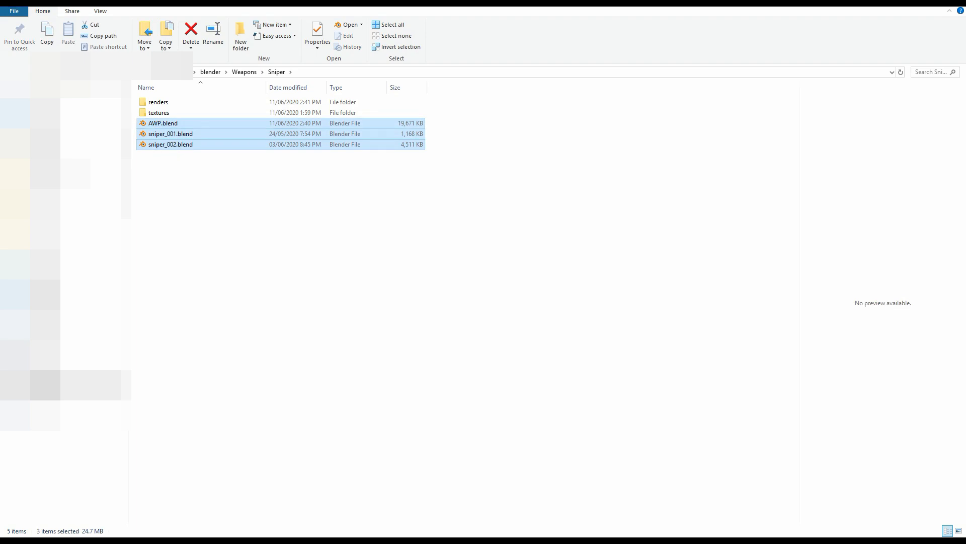
{"action": "left_click", "coordinate": [185, 174]}
Review the Sniper folder's textures and renders folders and the sniper_001.blend model file
{"action": "left_click", "coordinate": [159, 113]}
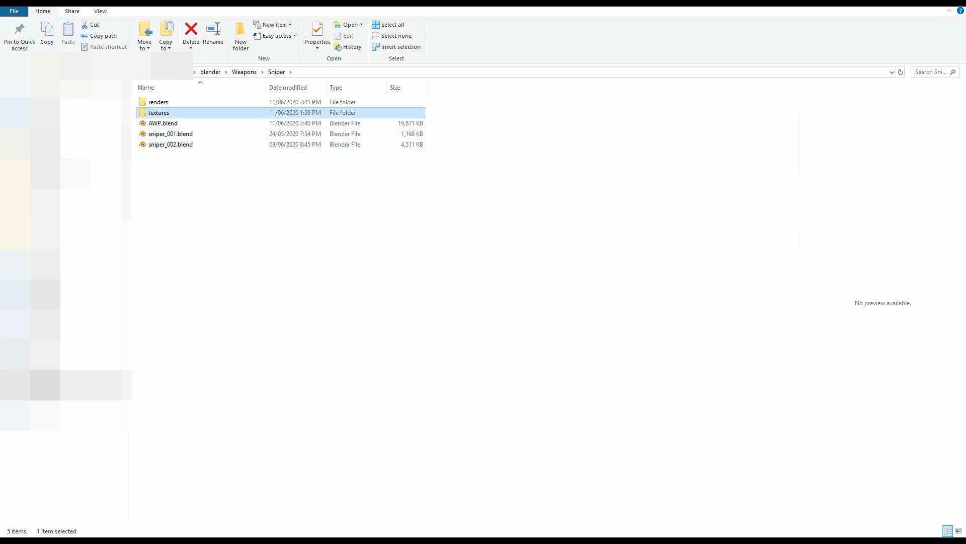
{"action": "key", "text": "F2"}
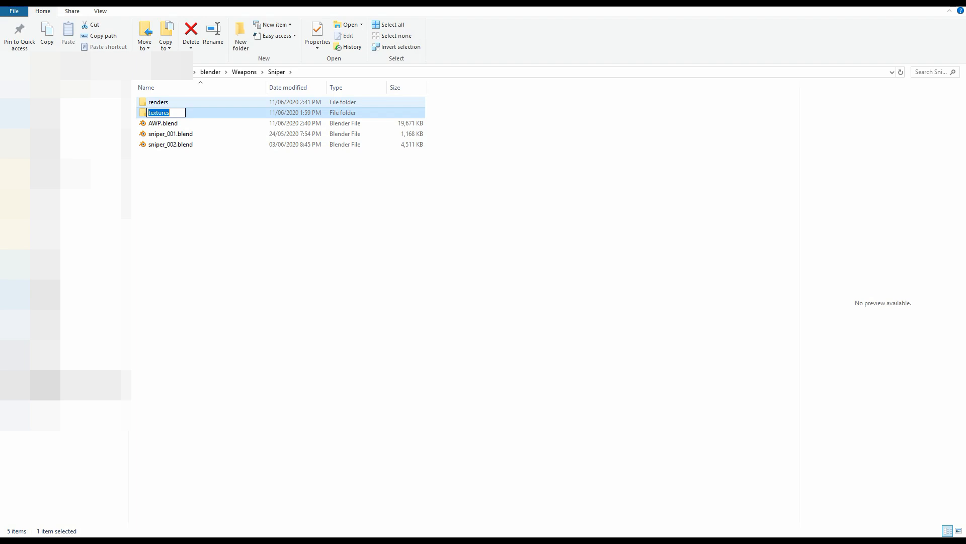
{"action": "left_click", "coordinate": [159, 103]}
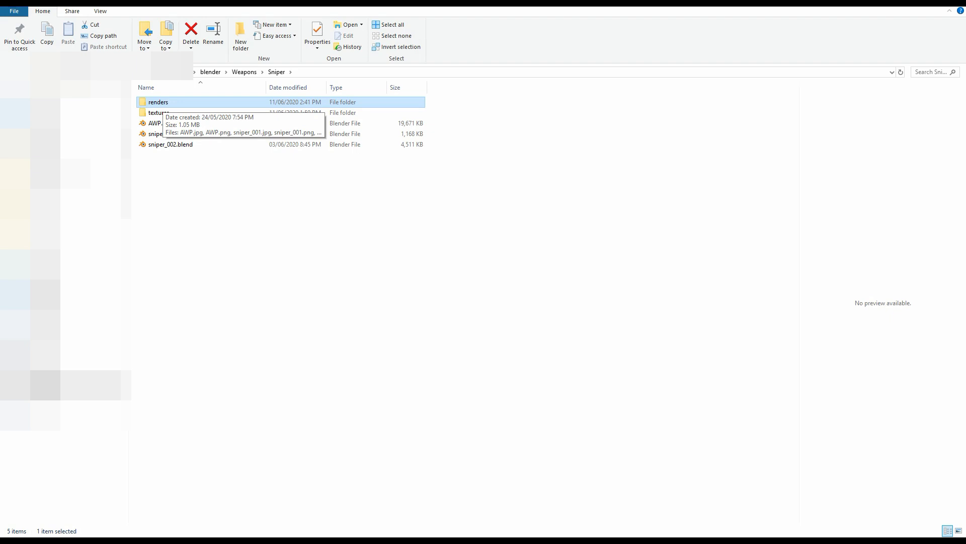
{"action": "left_click", "coordinate": [176, 176]}
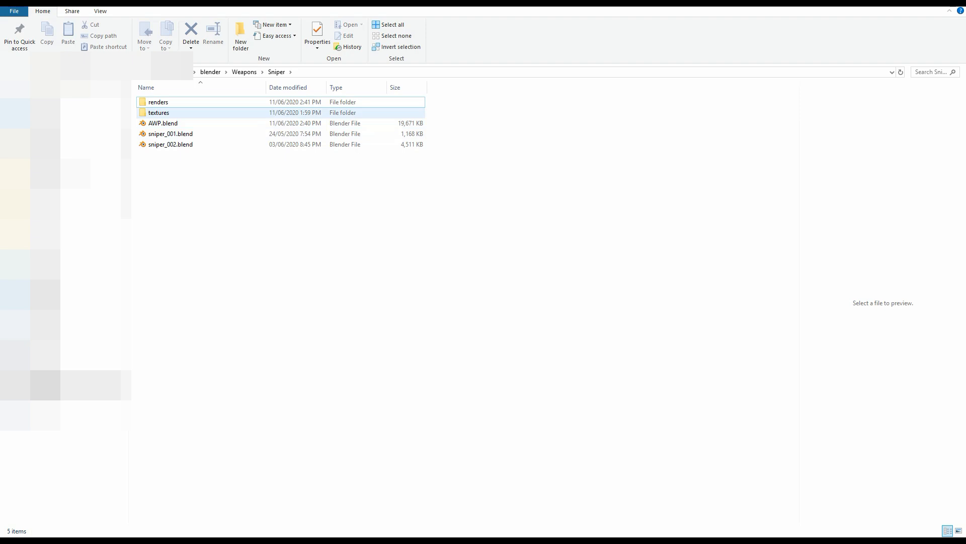
{"action": "left_click", "coordinate": [162, 113]}
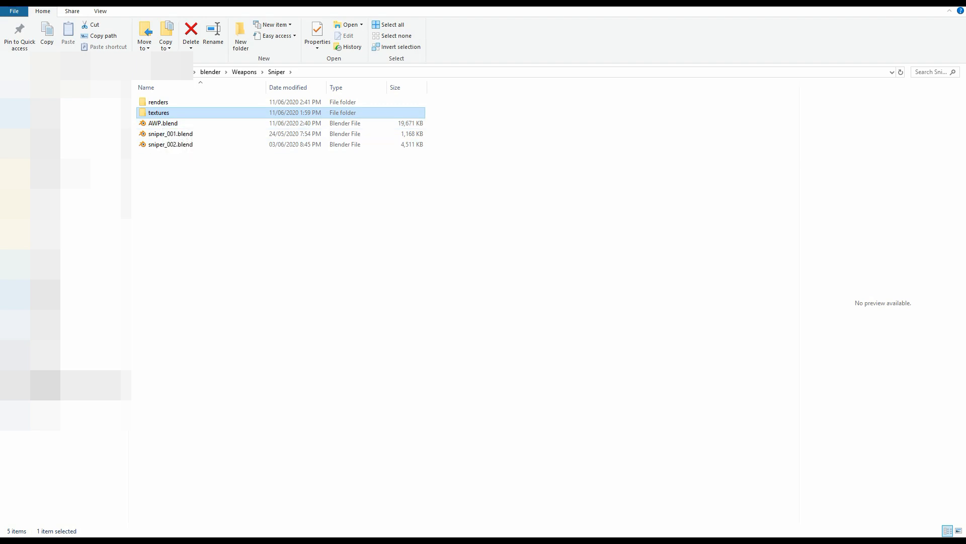
{"action": "left_click", "coordinate": [161, 102]}
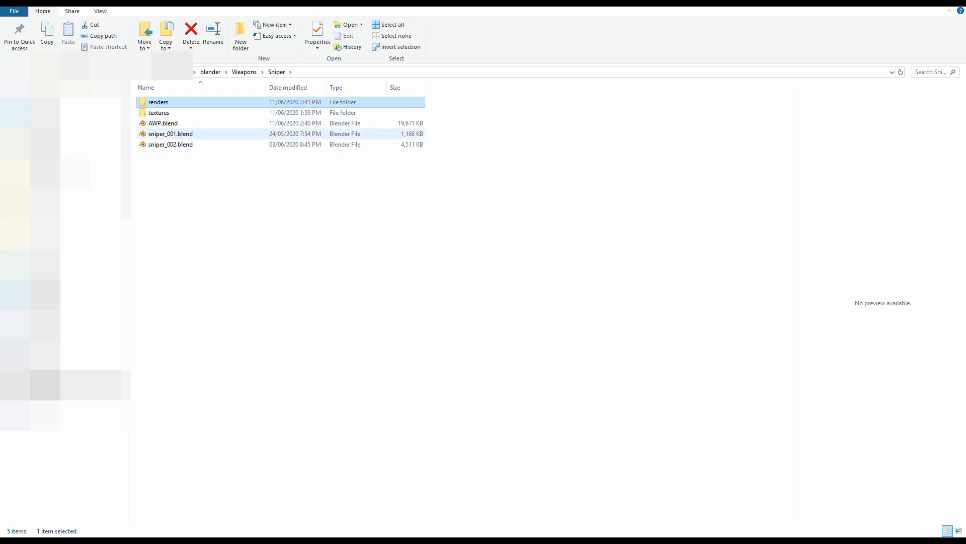
{"action": "left_click", "coordinate": [174, 134]}
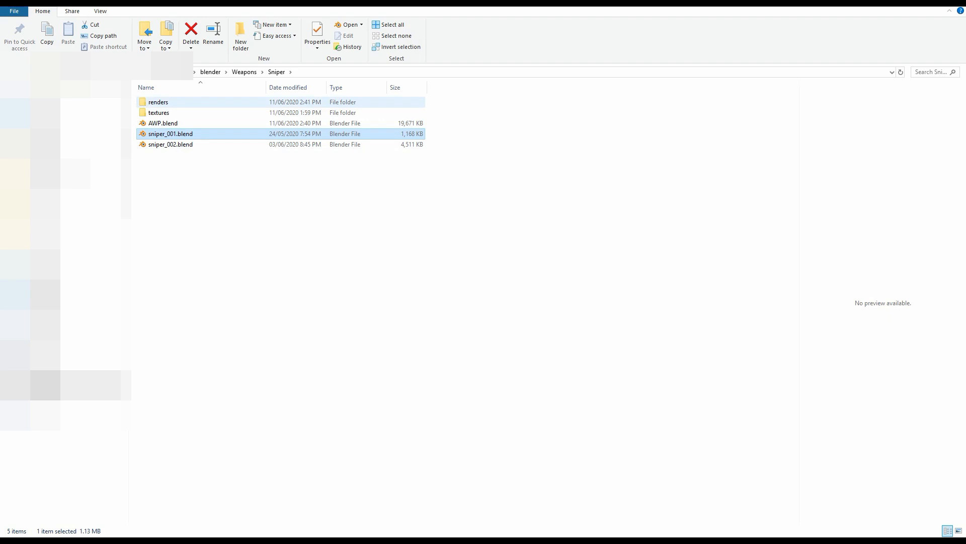
Open the Sniper renders folder, preview the sniper_001.png and sniper_001.jpg thumbnails, and return to the Sniper folder
{"action": "double_click", "coordinate": [164, 103]}
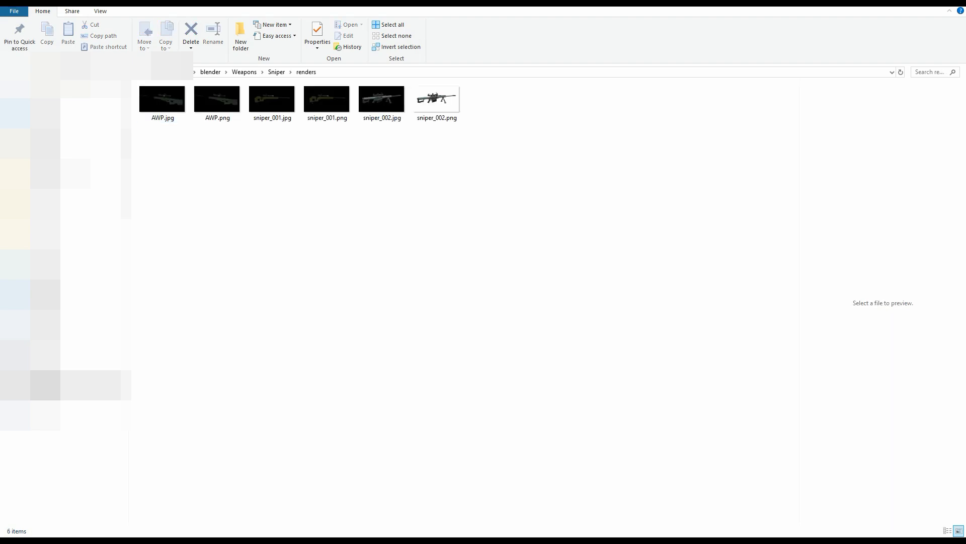
{"action": "left_click", "coordinate": [327, 104]}
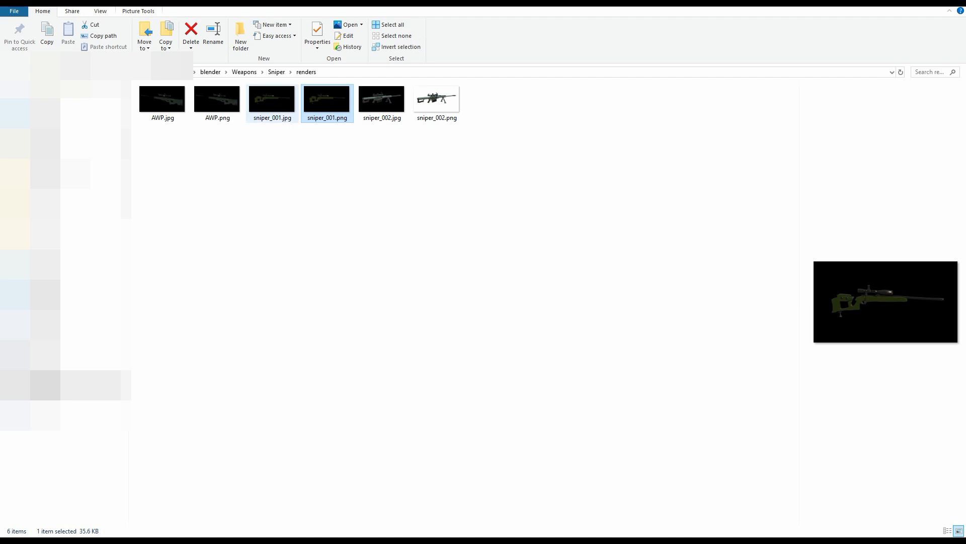
{"action": "left_click", "coordinate": [281, 119]}
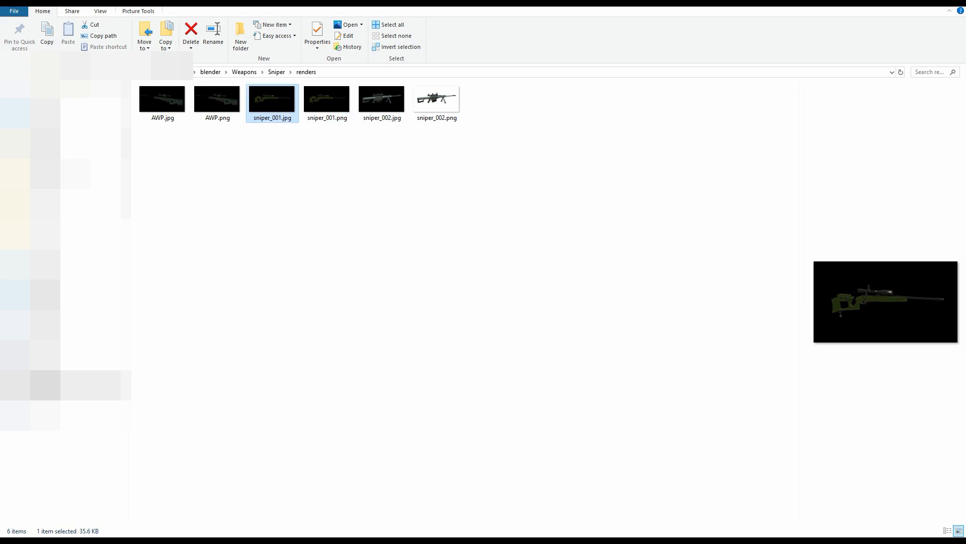
{"action": "left_click", "coordinate": [322, 202]}
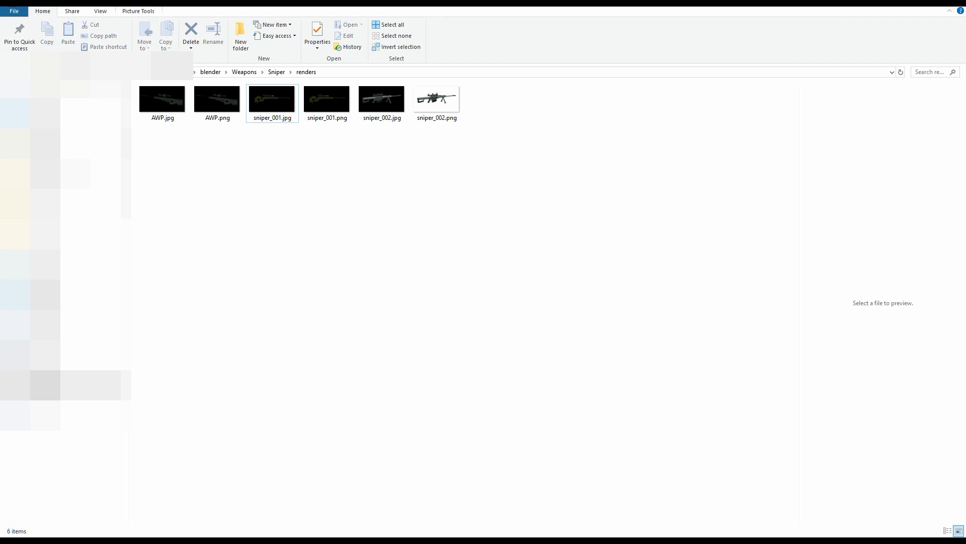
{"action": "left_click", "coordinate": [272, 119]}
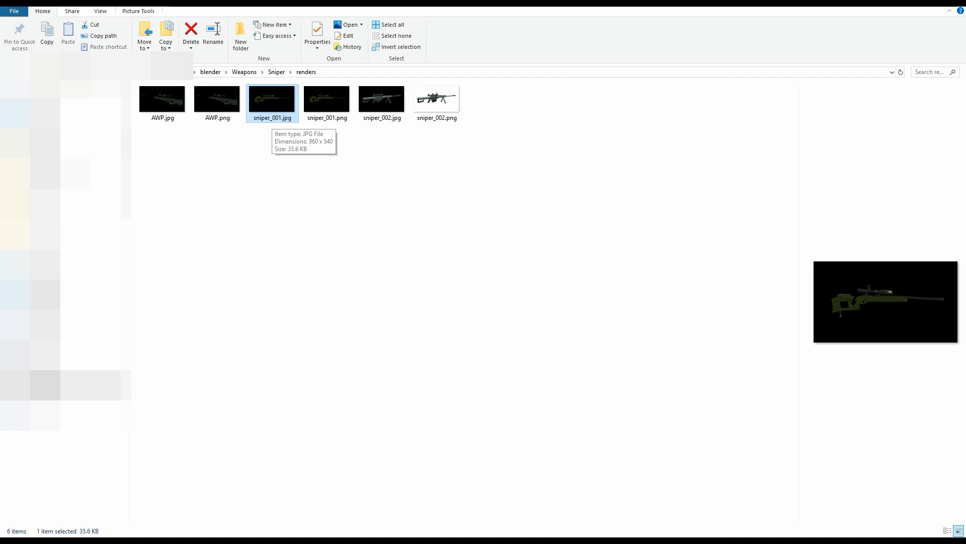
{"action": "left_click_drag", "start_coordinate": [285, 135], "coordinate": [270, 99]}
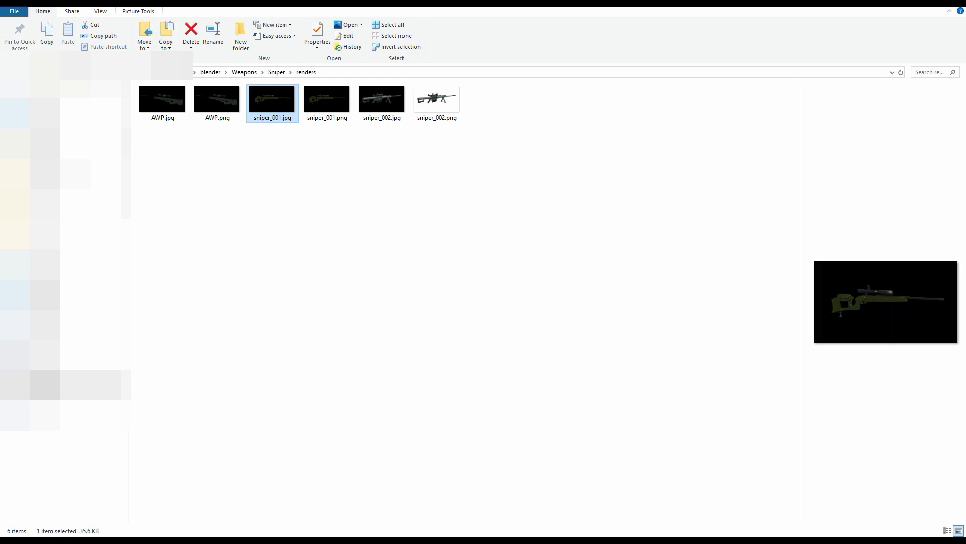
{"action": "left_click", "coordinate": [284, 144]}
{"action": "key", "text": "alt+Left"}
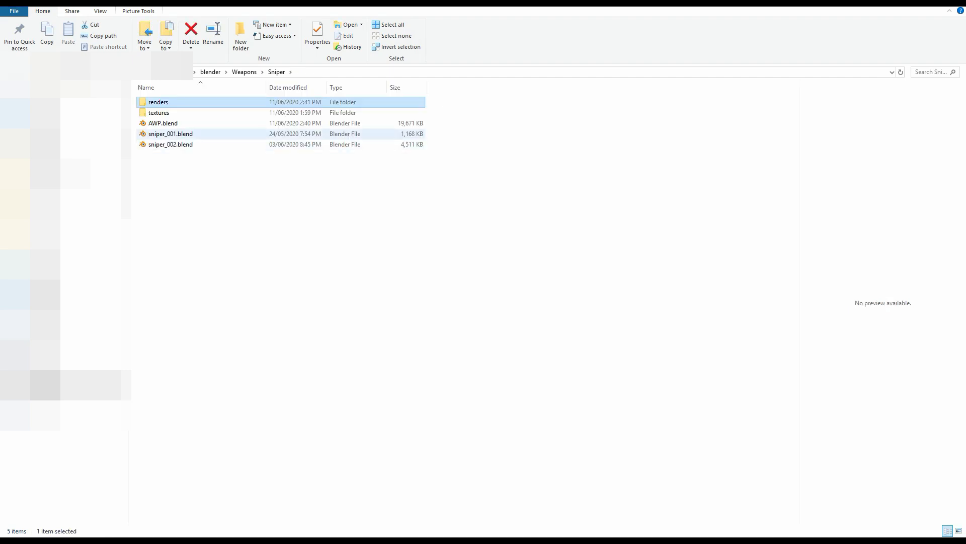
Compare the name of sniper_001.blend with its matching sniper_001.jpg in the renders folder
{"action": "left_click", "coordinate": [284, 135]}
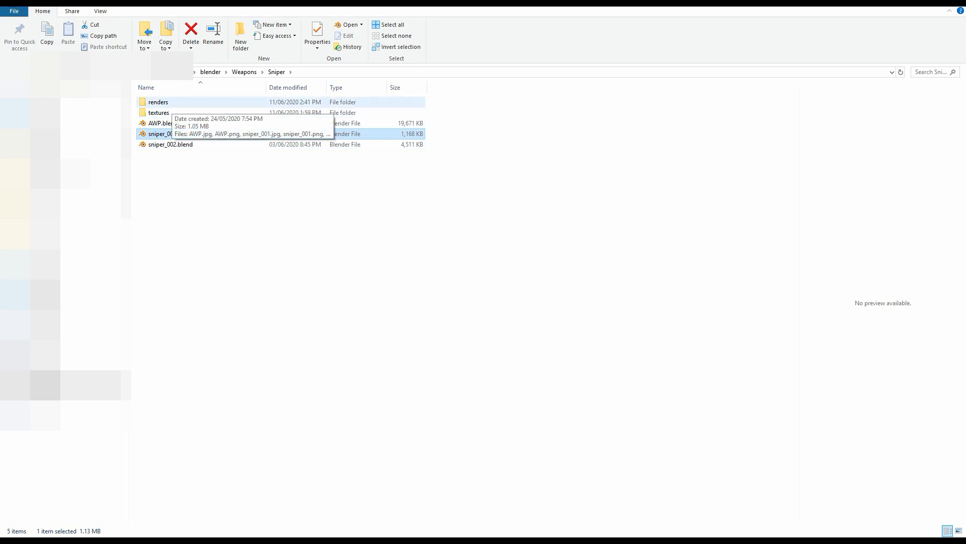
{"action": "double_click", "coordinate": [161, 102]}
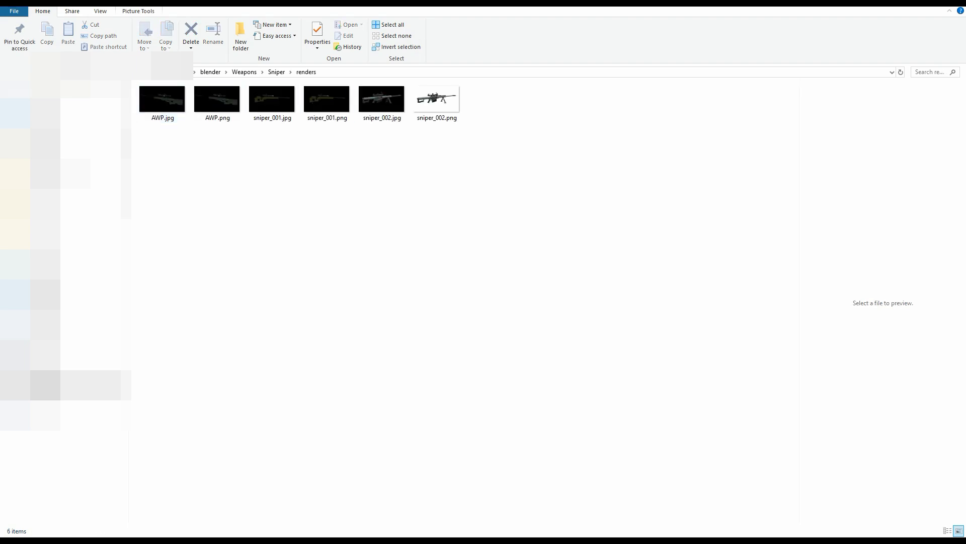
{"action": "left_click", "coordinate": [273, 103]}
{"action": "key", "text": "alt+Left"}
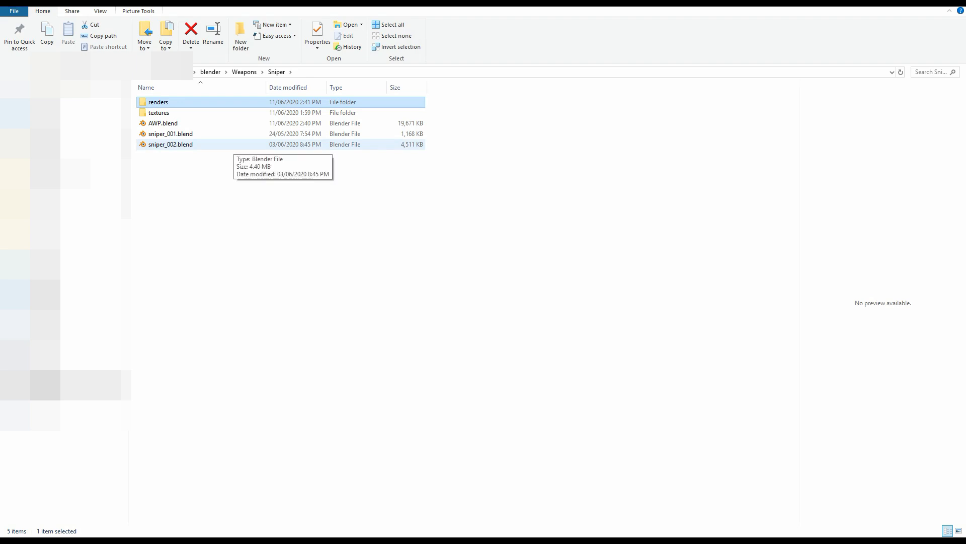
Examine the Sniper textures folder and its AWP subfolder alongside the .blend files, ending back in the Sniper folder
{"action": "double_click", "coordinate": [159, 112]}
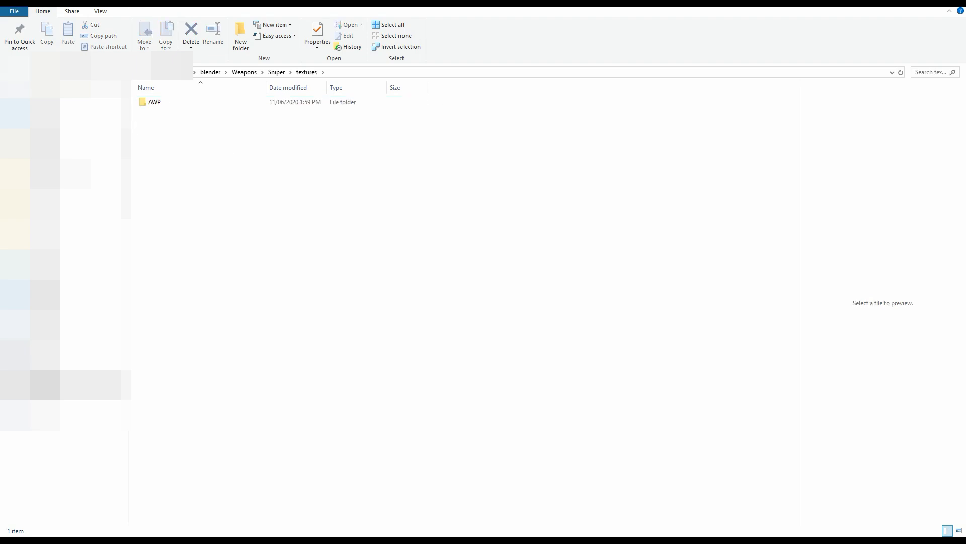
{"action": "key", "text": "alt+Left"}
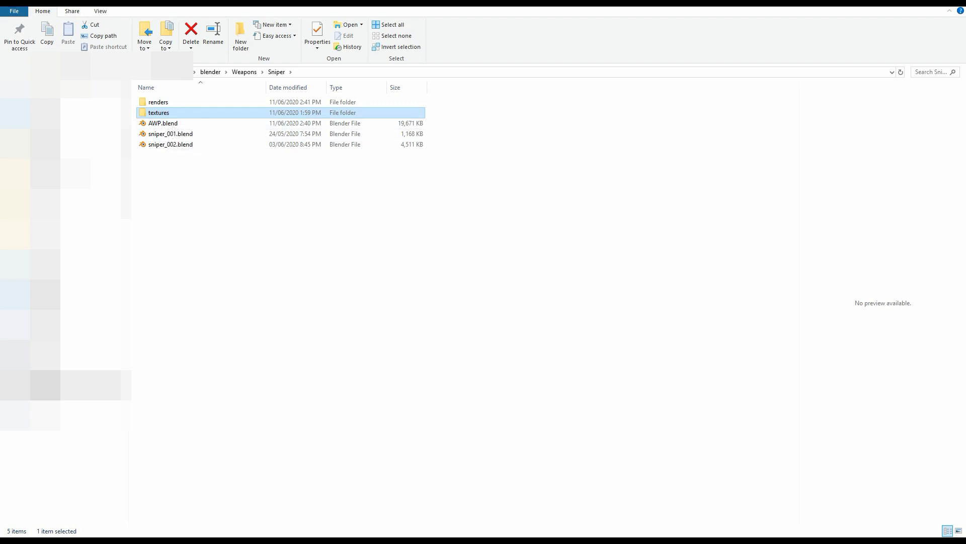
{"action": "left_click", "coordinate": [222, 191]}
{"action": "left_click_drag", "start_coordinate": [175, 159], "coordinate": [161, 120]}
{"action": "left_click", "coordinate": [178, 164]}
{"action": "double_click", "coordinate": [159, 112]}
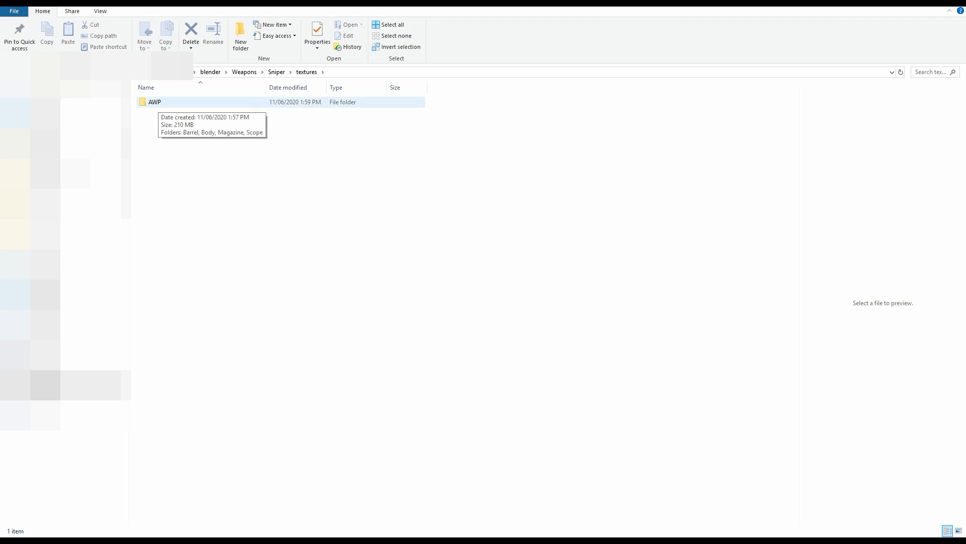
{"action": "key", "text": "alt+Left"}
Inspect the texture subfolders for AWP.blend, opening Scope and Magazine inside textures > AWP, and return to the Sniper folder
{"action": "left_click", "coordinate": [163, 123]}
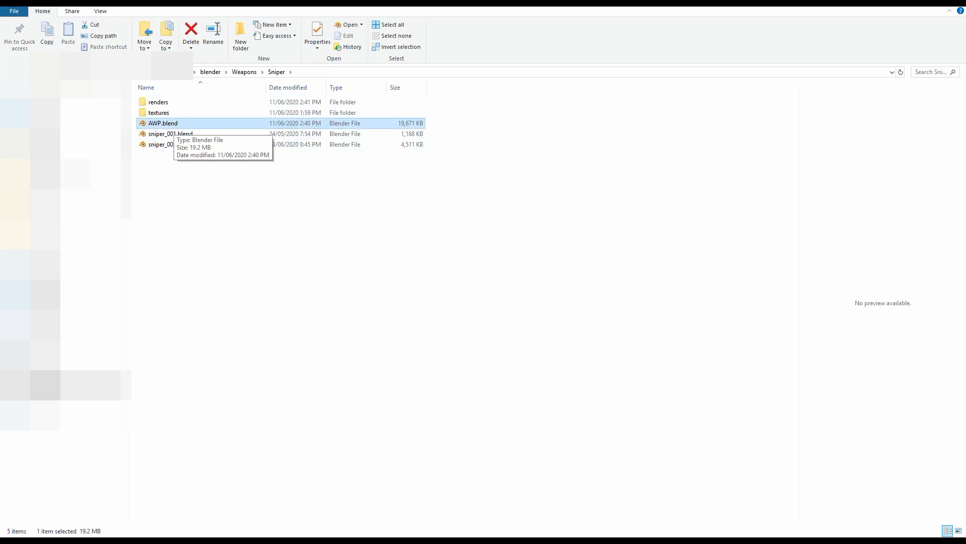
{"action": "left_click", "coordinate": [173, 125]}
{"action": "double_click", "coordinate": [169, 114]}
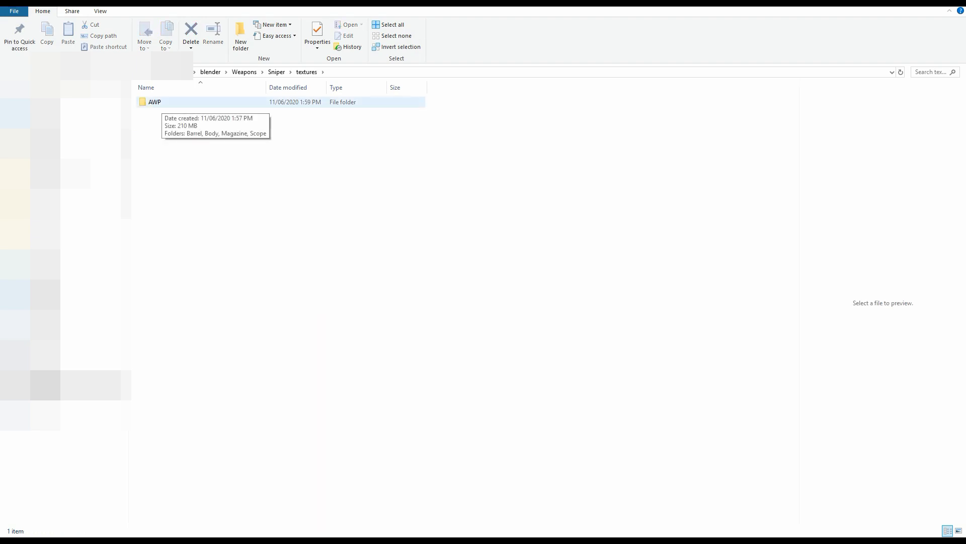
{"action": "double_click", "coordinate": [161, 102]}
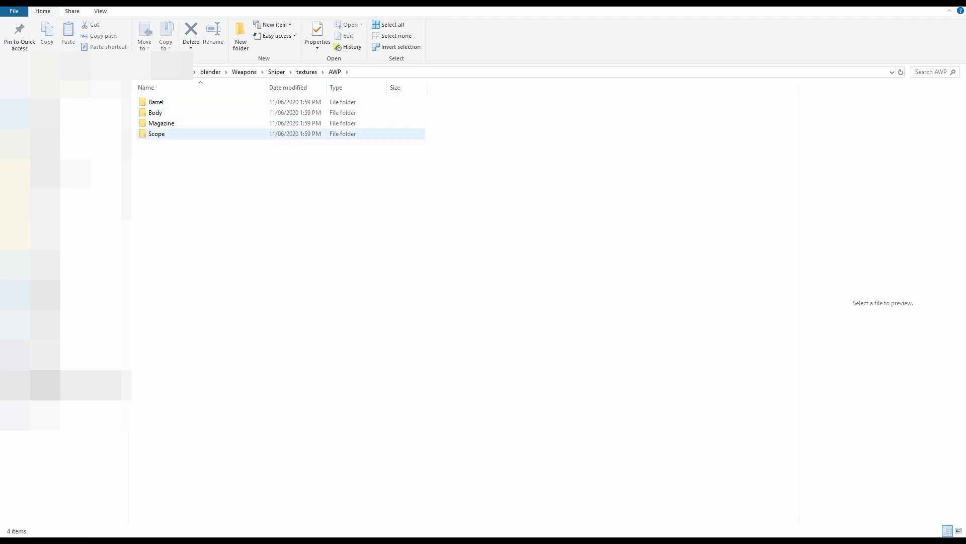
{"action": "double_click", "coordinate": [156, 134]}
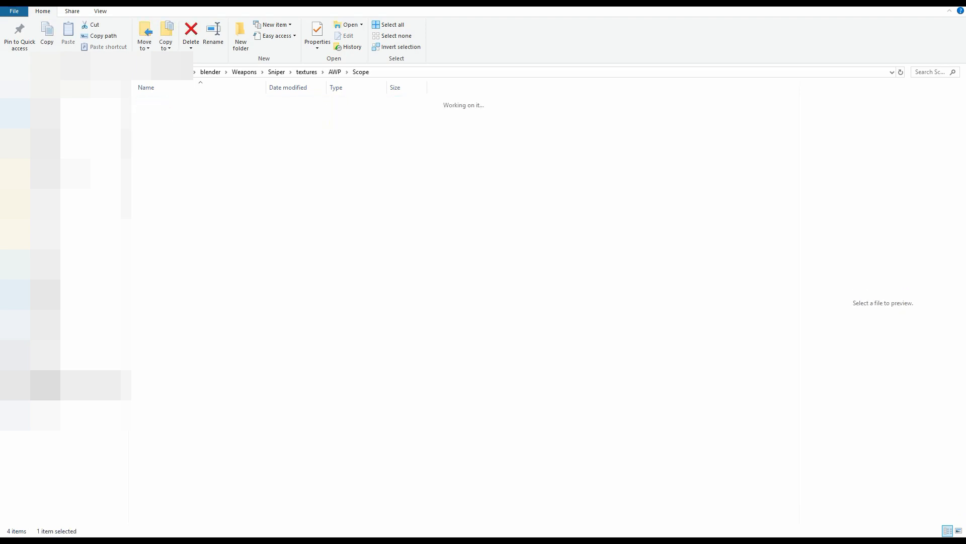
{"action": "key", "text": "alt+Left"}
{"action": "double_click", "coordinate": [157, 123]}
{"action": "key", "text": "alt+Left"}
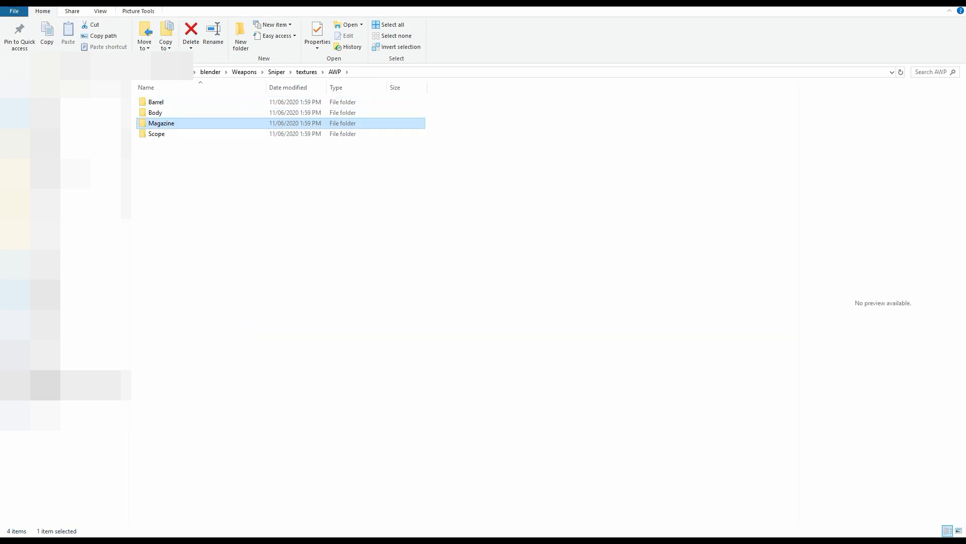
{"action": "key", "text": "alt+Left"}
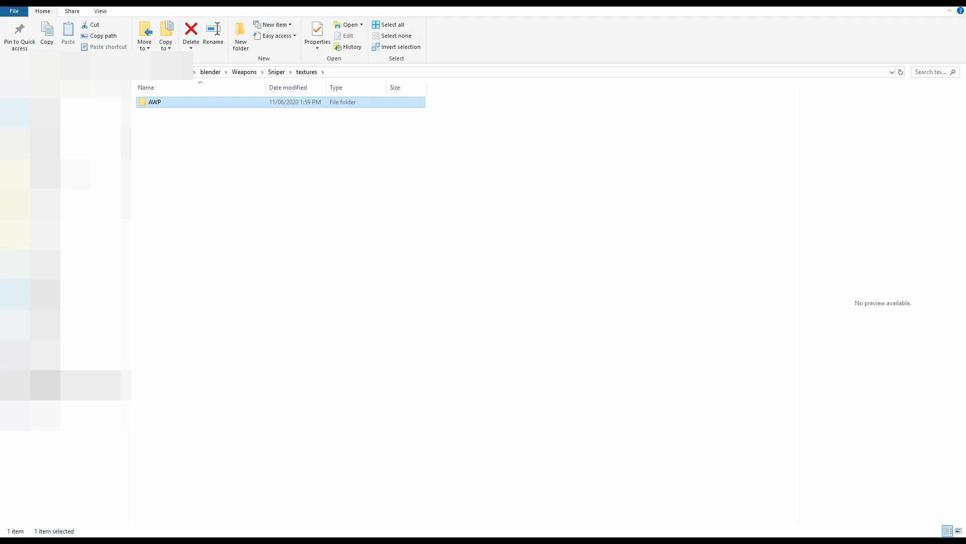
{"action": "left_click", "coordinate": [322, 212]}
{"action": "key", "text": "alt+Left"}
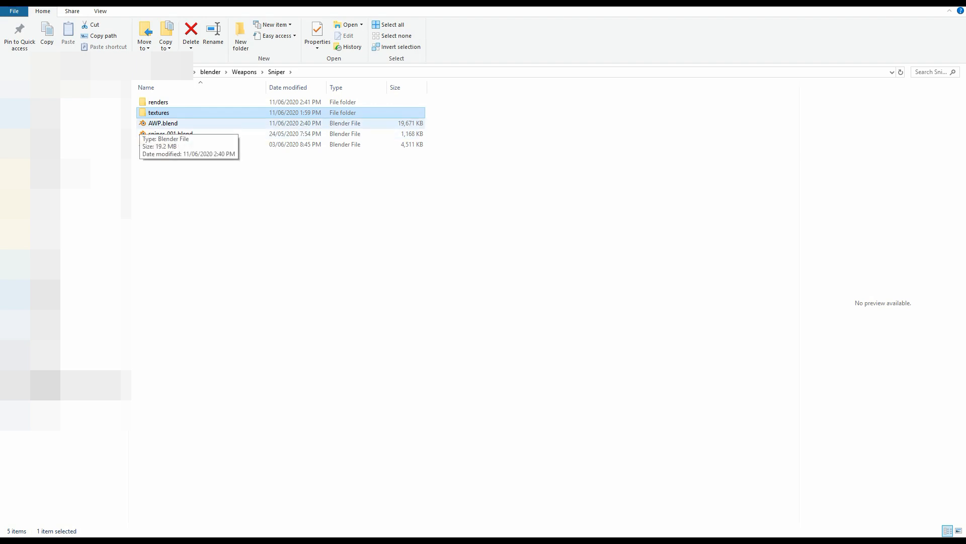
Compare the AWP.blend file name with the AWP folder inside textures
{"action": "left_click", "coordinate": [147, 124]}
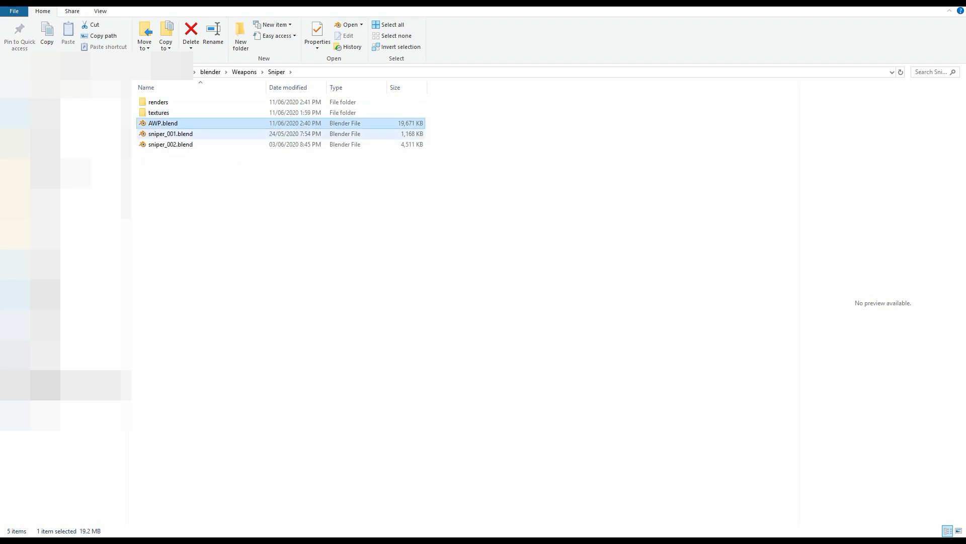
{"action": "double_click", "coordinate": [159, 112]}
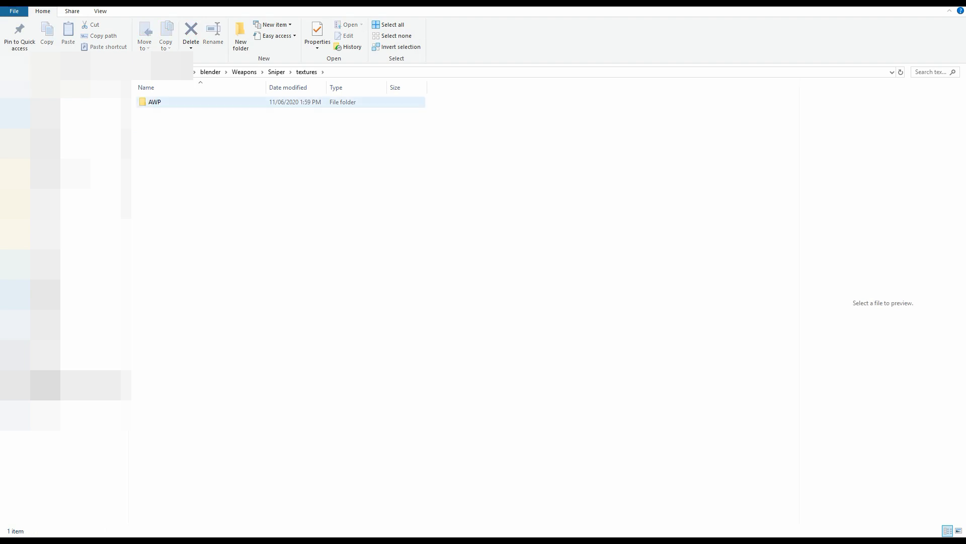
{"action": "key", "text": "alt+Left"}
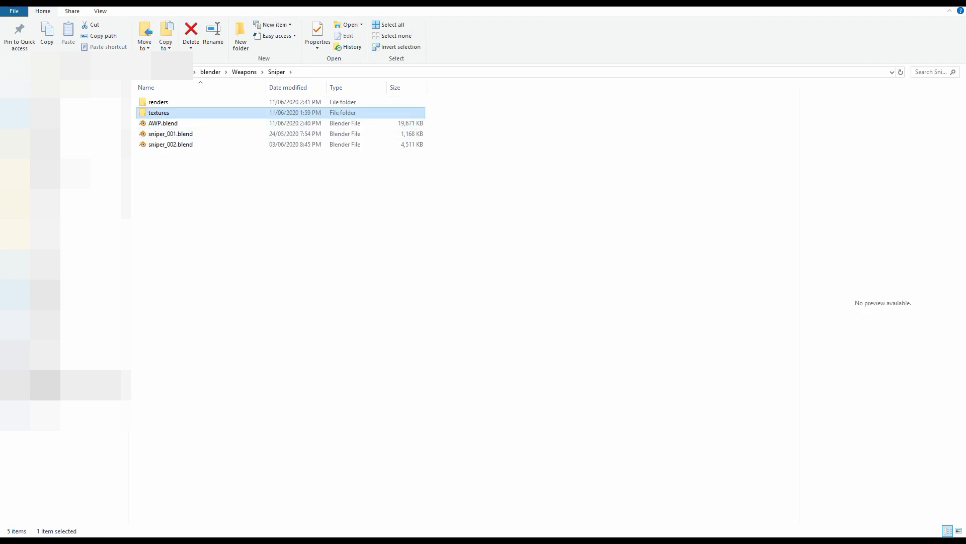
{"action": "double_click", "coordinate": [159, 112]}
{"action": "left_click", "coordinate": [159, 103]}
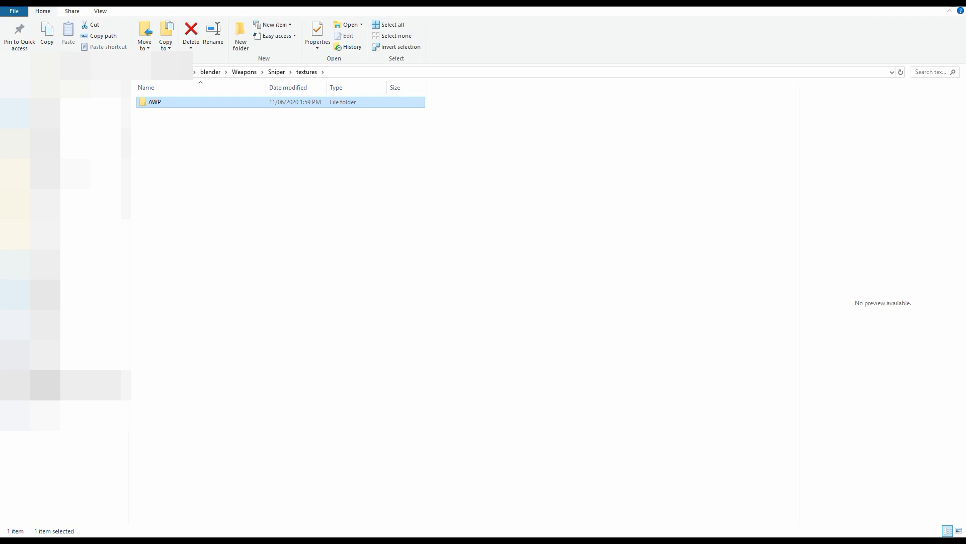
Return through the Sniper and Weapons folders to the top-level blender library folder
{"action": "key", "text": "alt+Left"}
{"action": "key", "text": "alt+Left"}
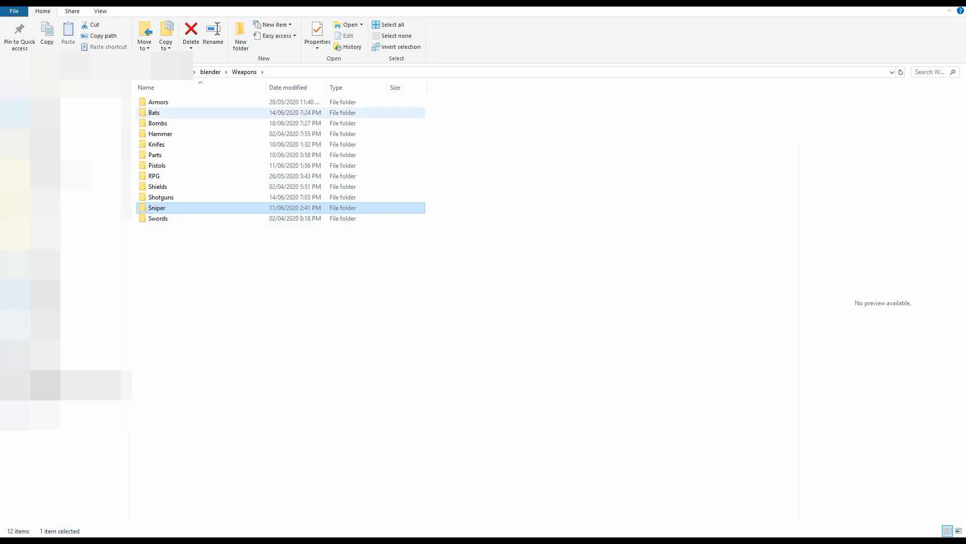
{"action": "key", "text": "alt+Left"}
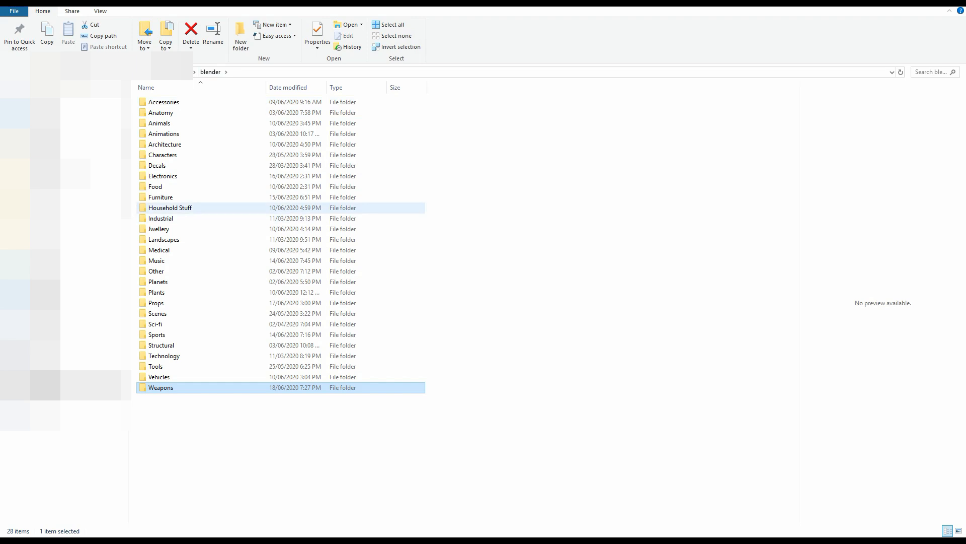
Examine the category folders in the blender library and the subcategory folders inside Weapons, and return to the blender folder
{"action": "left_click", "coordinate": [342, 426]}
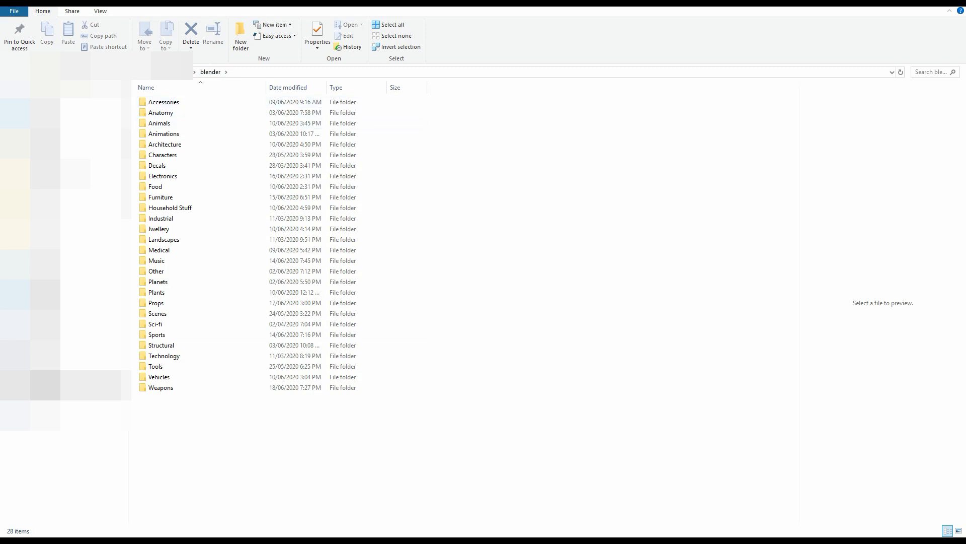
{"action": "left_click_drag", "start_coordinate": [205, 427], "coordinate": [184, 98]}
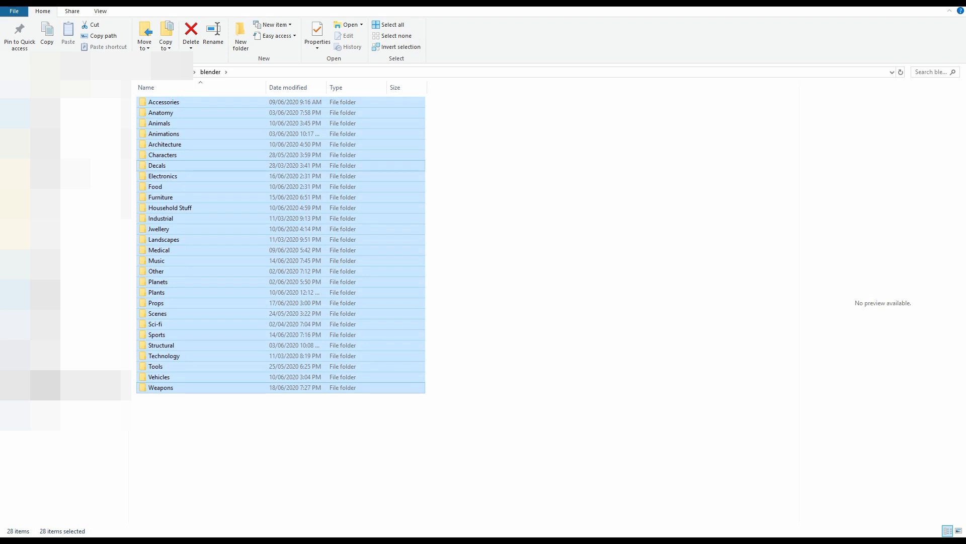
{"action": "left_click", "coordinate": [201, 166]}
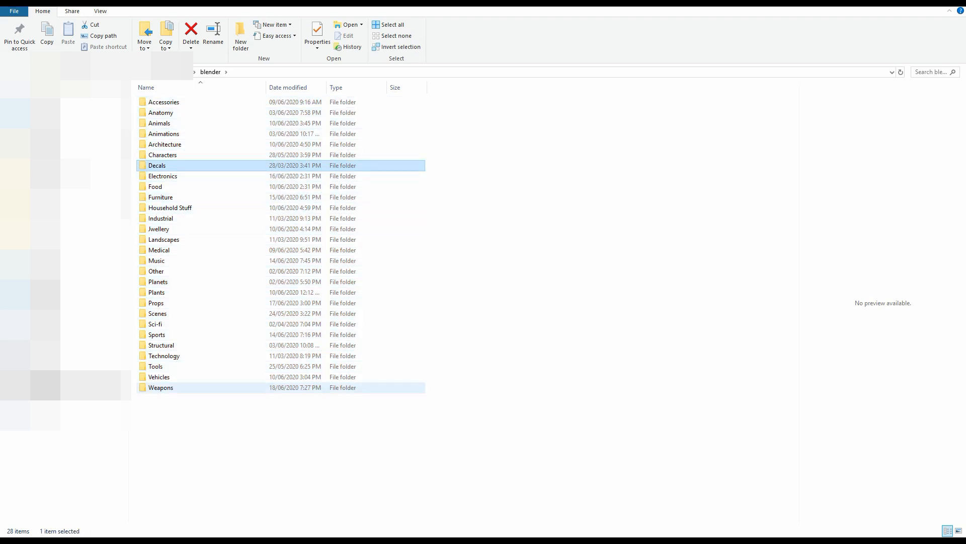
{"action": "double_click", "coordinate": [161, 388]}
{"action": "left_click_drag", "start_coordinate": [167, 244], "coordinate": [168, 98]}
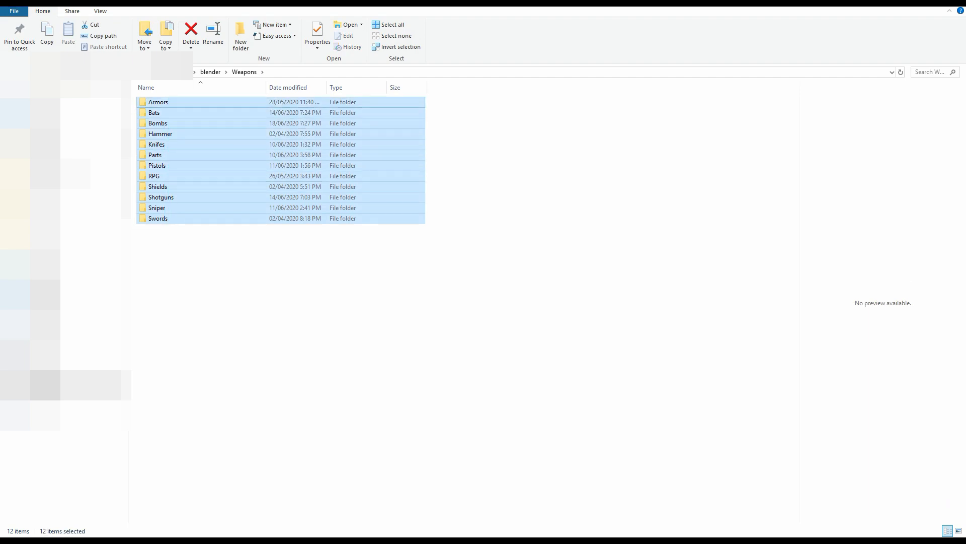
{"action": "left_click", "coordinate": [282, 272]}
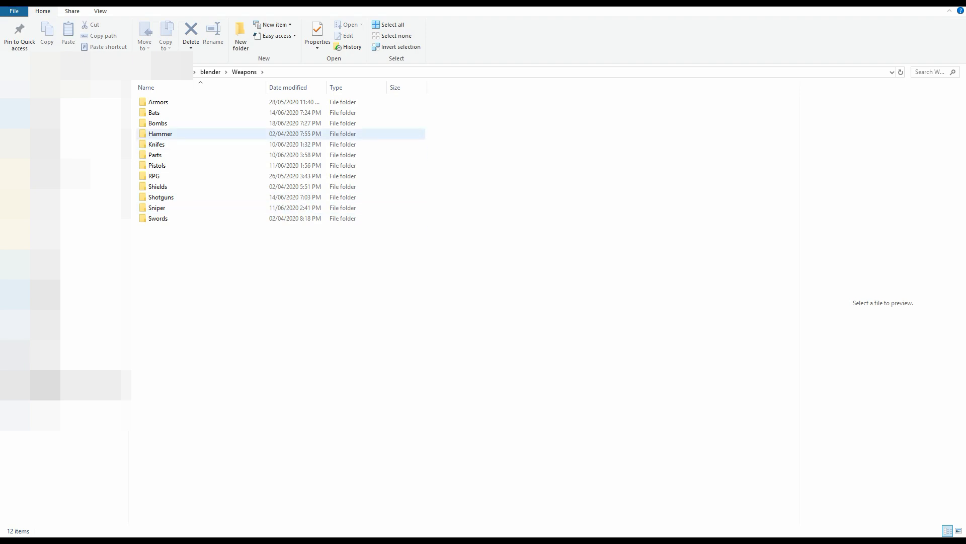
{"action": "left_click", "coordinate": [210, 71]}
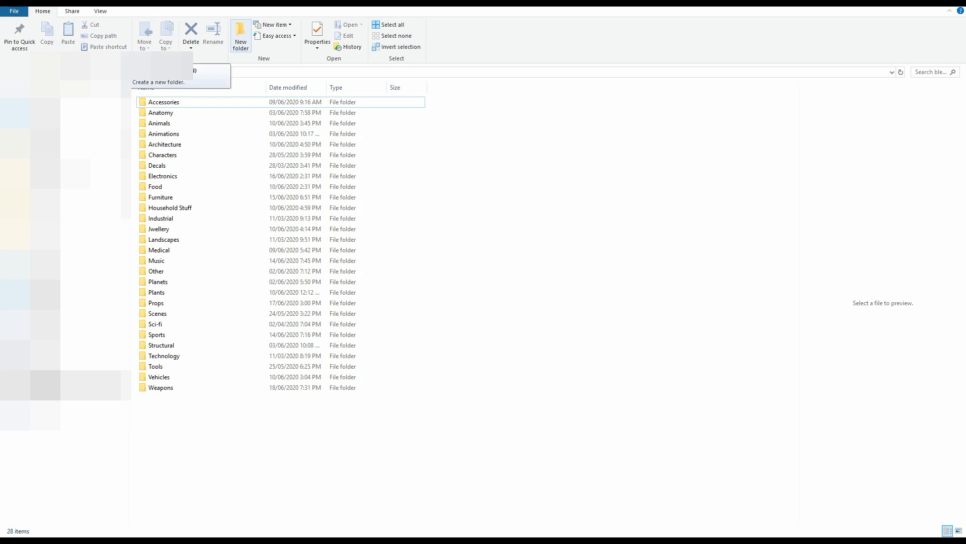
Create a new category folder named Bridges in the blender library folder and open it
{"action": "left_click", "coordinate": [241, 36]}
{"action": "key", "text": "BackSpace"}
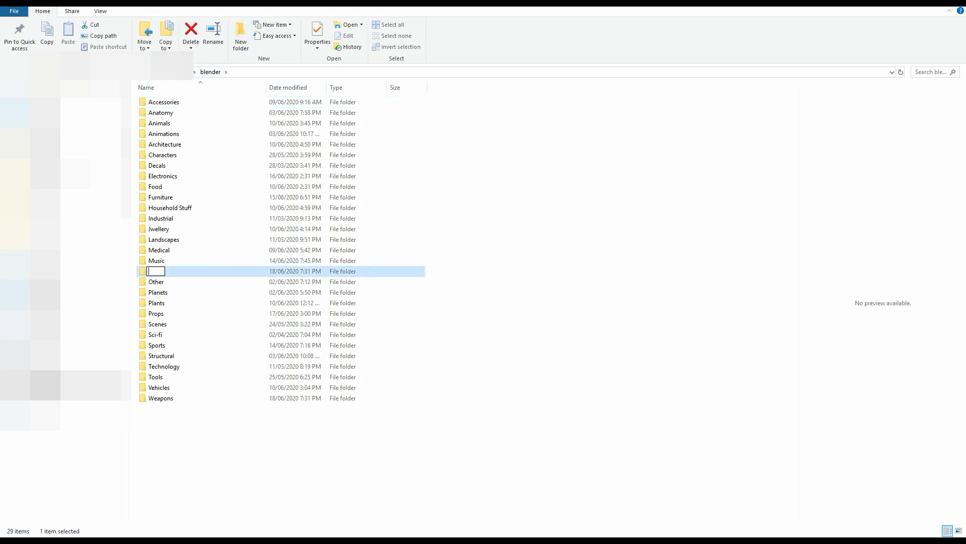
{"action": "type", "text": "Bridges"}
{"action": "key", "text": "Return"}
{"action": "key", "text": "Return"}
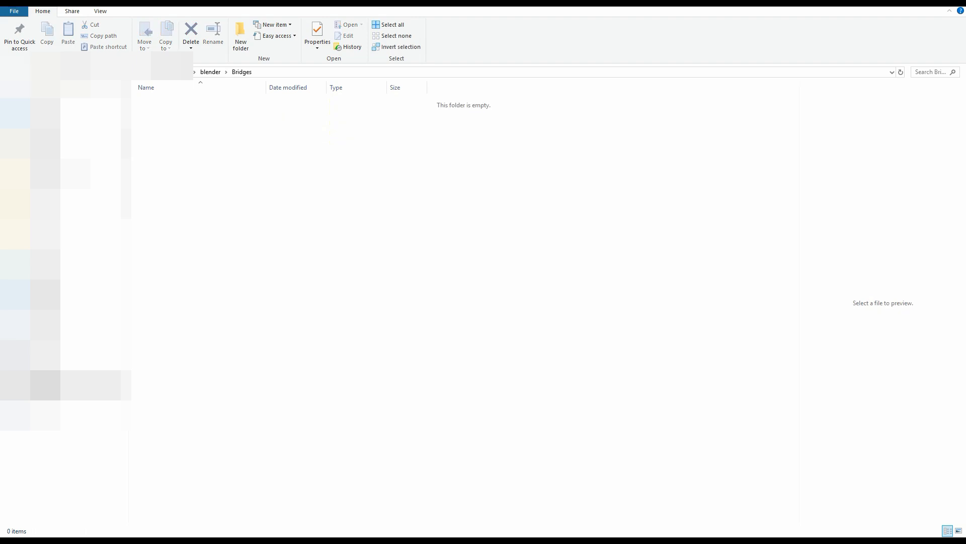
Create two subcategory folders named Wooden and Concrete inside the Bridges folder
{"action": "key", "text": "ctrl+shift+n"}
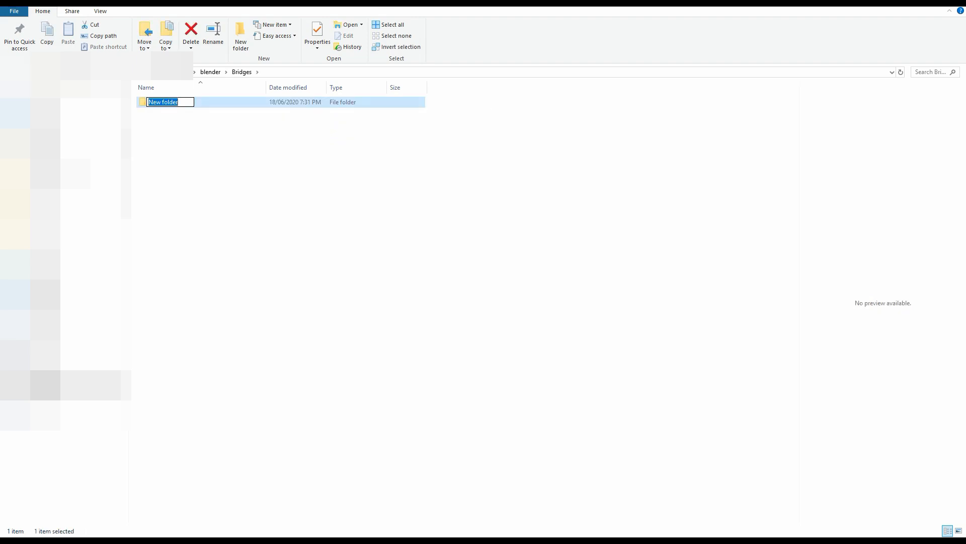
{"action": "type", "text": "Wooden"}
{"action": "key", "text": "Return"}
{"action": "key", "text": "ctrl+shift+n"}
{"action": "type", "text": "Concrete"}
{"action": "key", "text": "Return"}
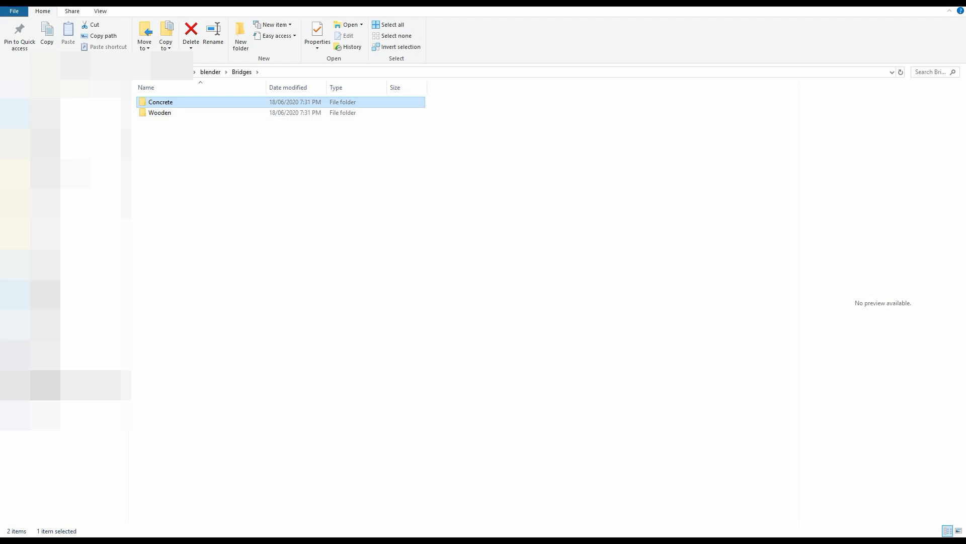
Open the Concrete folder and create a subfolder named renders in it
{"action": "key", "text": "Down"}
{"action": "key", "text": "Up"}
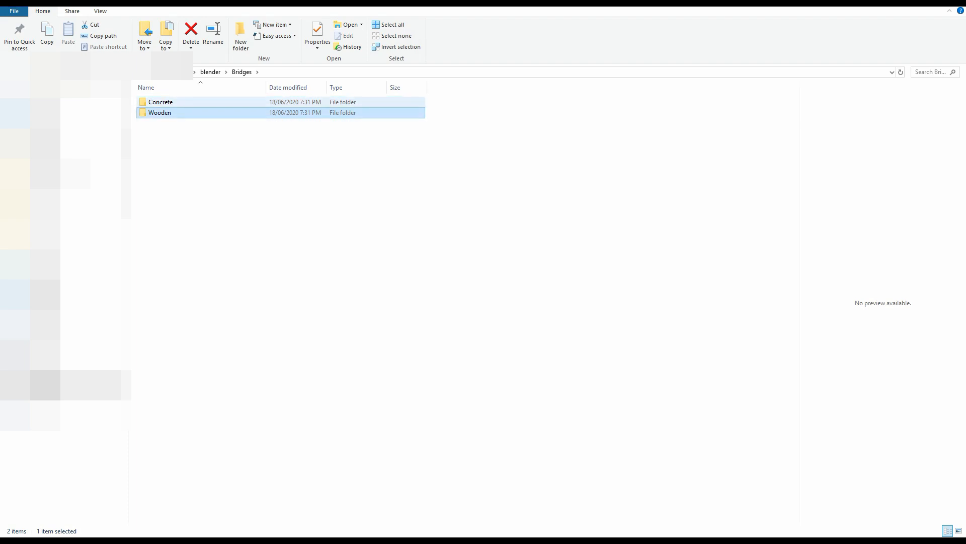
{"action": "key", "text": "Return"}
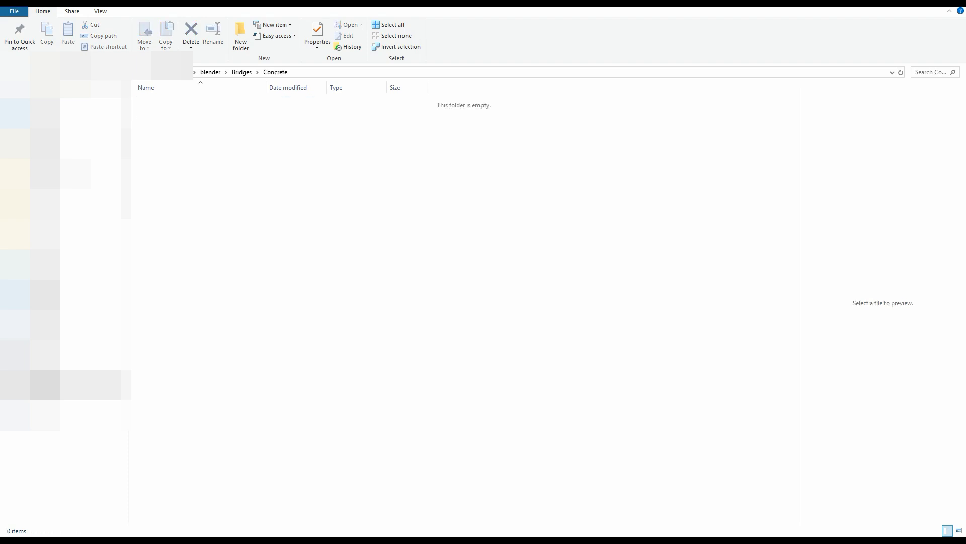
{"action": "key", "text": "ctrl+shift+n"}
{"action": "type", "text": "renders"}
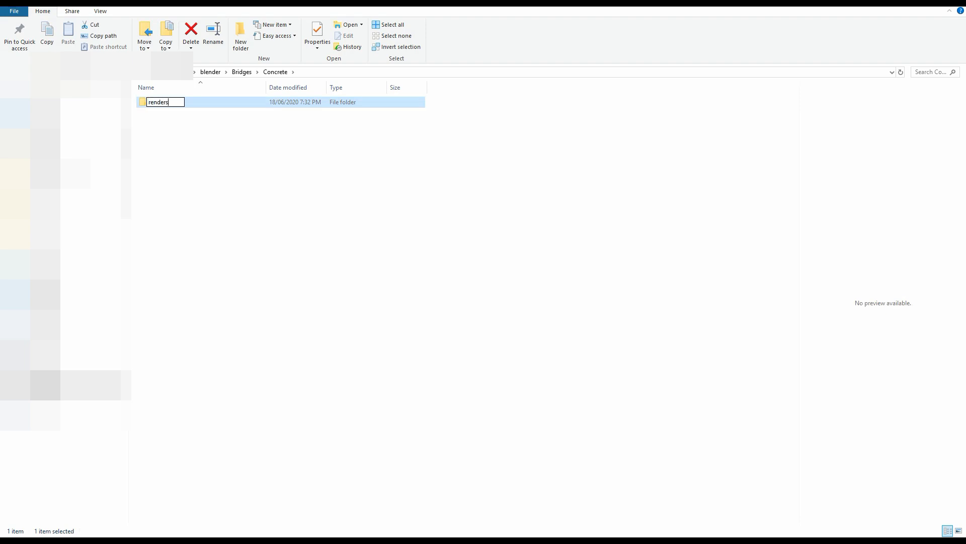
{"action": "key", "text": "Return"}
Create a renders subfolder inside the Wooden folder as well, and return to the Bridges folder
{"action": "key", "text": "alt+Up"}
{"action": "key", "text": "Down"}
{"action": "key", "text": "Return"}
{"action": "key", "text": "ctrl+shift+n"}
{"action": "type", "text": "renders"}
{"action": "key", "text": "Return"}
{"action": "key", "text": "alt+Up"}
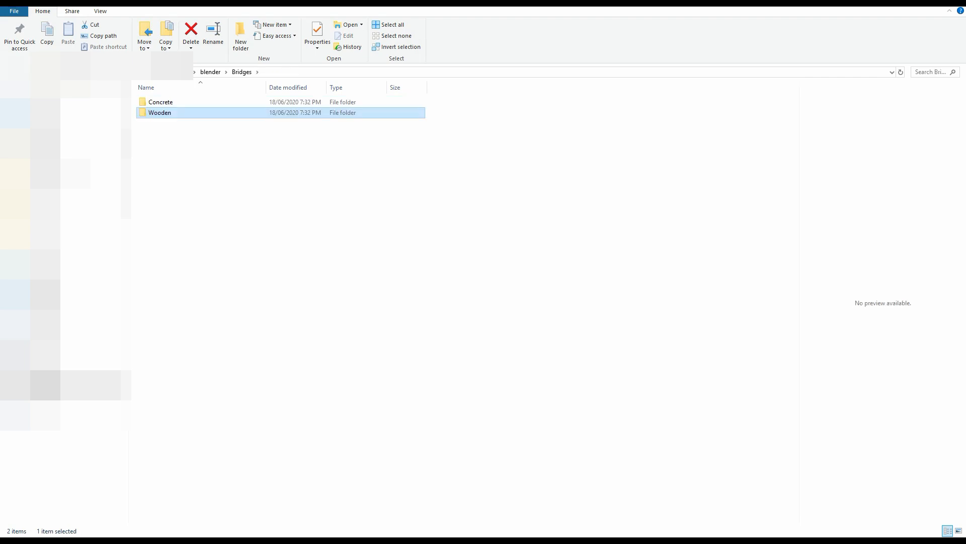
{"action": "left_click", "coordinate": [302, 227]}
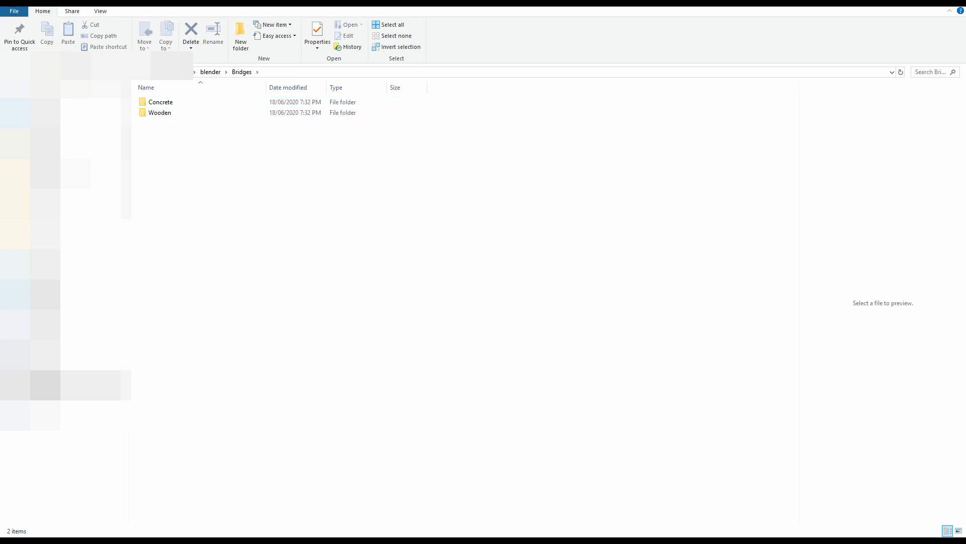
Switch to Blender, expand the Bridges category in Chocofur Model Manager, and check its Concrete and Wooden subcategories, ending on Concrete
{"action": "key", "text": "alt+Tab"}
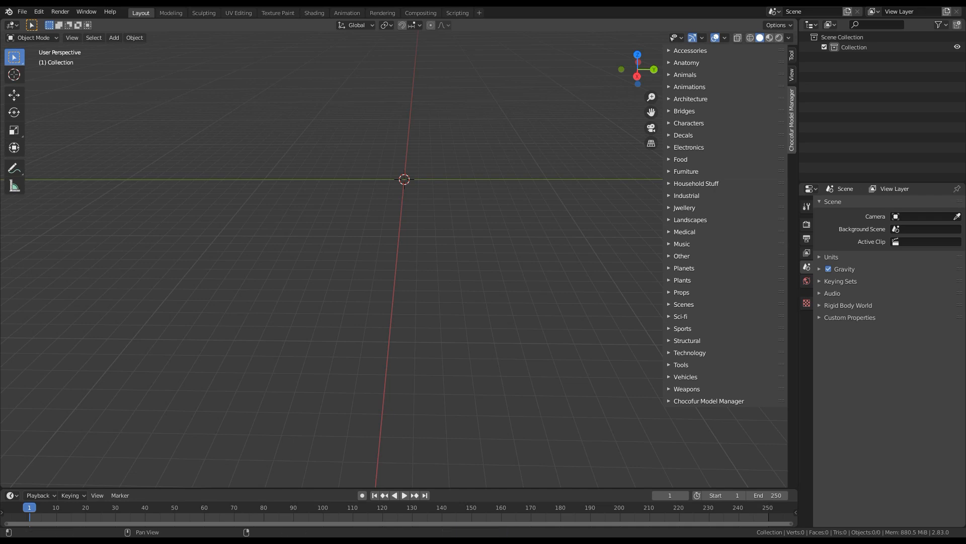
{"action": "left_click", "coordinate": [684, 111]}
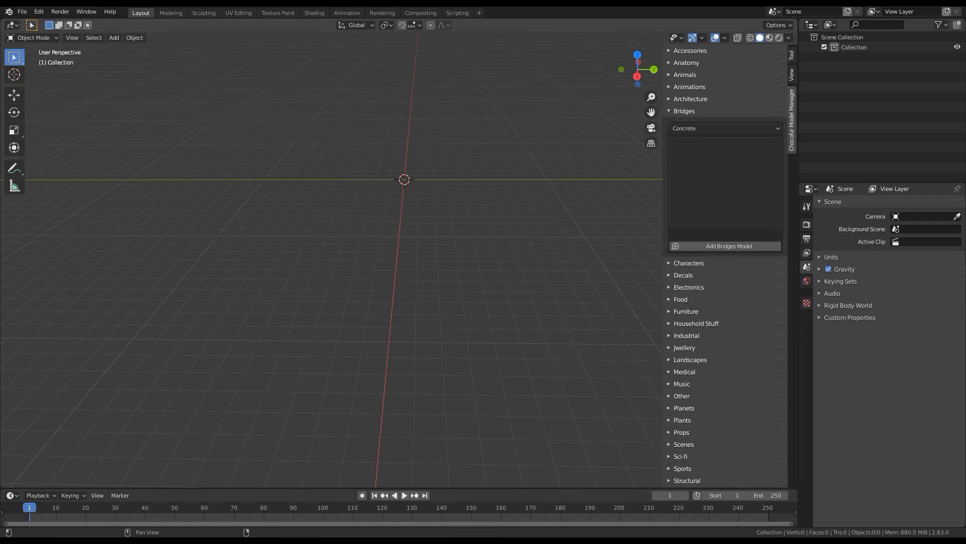
{"action": "left_click", "coordinate": [725, 129]}
{"action": "left_click", "coordinate": [725, 140]}
{"action": "left_click", "coordinate": [725, 129]}
{"action": "left_click", "coordinate": [725, 151]}
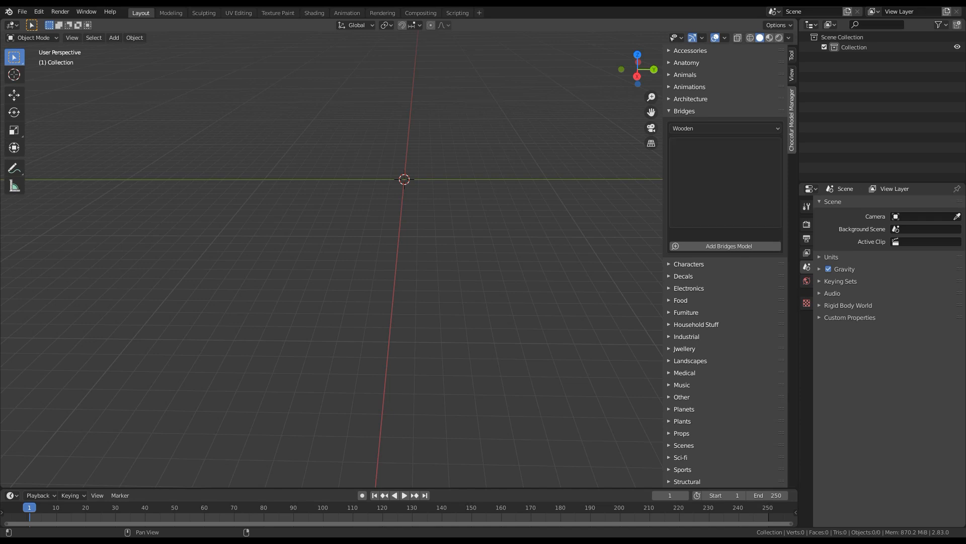
{"action": "left_click", "coordinate": [724, 129]}
{"action": "left_click", "coordinate": [724, 140]}
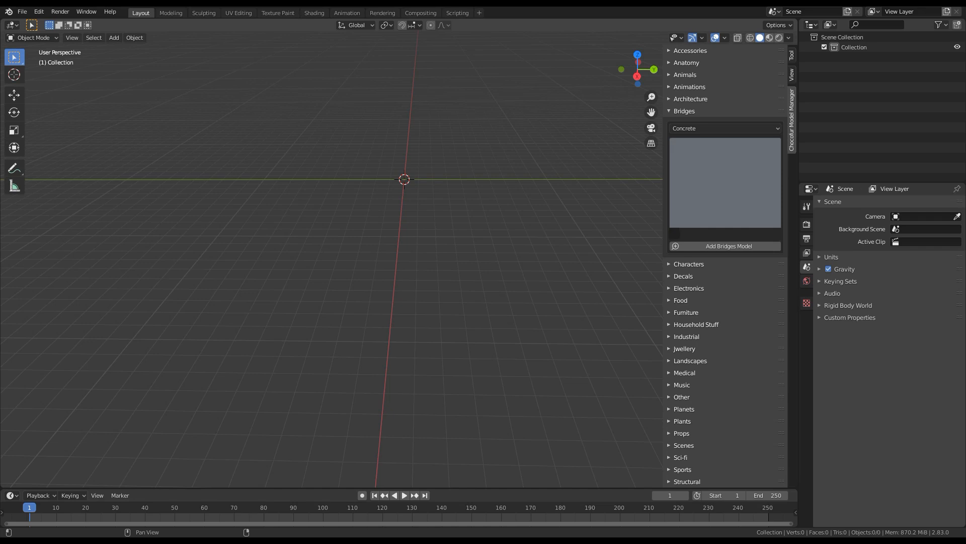
Add a plane mesh and stretch it along the X axis to a scale of about 7.2
{"action": "middle_click_drag", "start_coordinate": [465, 151], "coordinate": [342, 249]}
{"action": "key", "text": "shift+a"}
{"action": "mouse_move", "coordinate": [342, 249]}
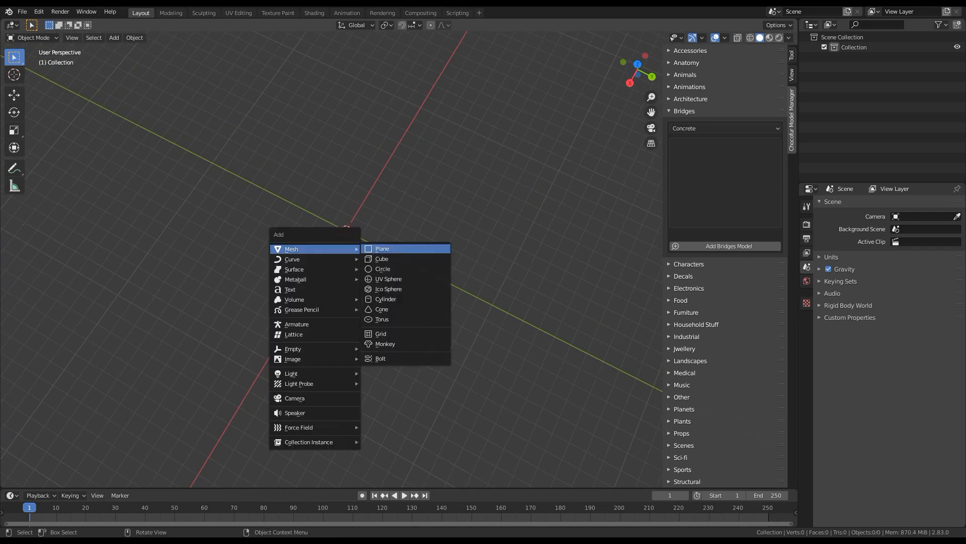
{"action": "left_click", "coordinate": [383, 249]}
{"action": "key", "text": "s"}
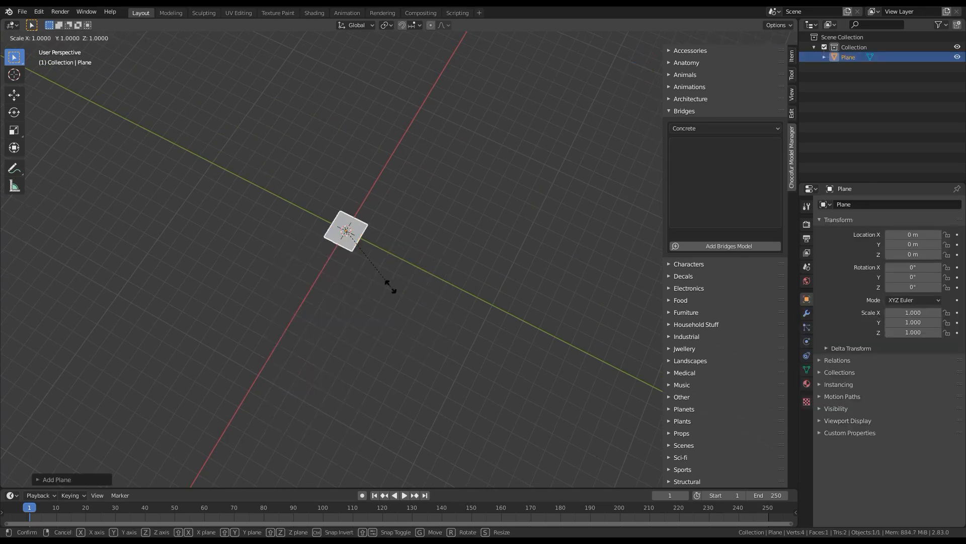
{"action": "key", "text": "x"}
{"action": "left_click", "coordinate": [68, 258]}
In Edit Mode, cut a centred edge loop across the stretched plane and raise it along the Z axis
{"action": "mouse_move", "coordinate": [68, 258]}
{"action": "middle_mouse_down"}
{"action": "mouse_move", "coordinate": [21, 211]}
{"action": "mouse_move", "coordinate": [31, 199]}
{"action": "mouse_move", "coordinate": [66, 259]}
{"action": "middle_mouse_up"}
{"action": "scroll", "coordinate": [30, 199], "scroll_direction": "up", "scroll_amount": 4}
{"action": "key", "text": "Tab"}
{"action": "key", "text": "2"}
{"action": "left_click", "coordinate": [201, 188]}
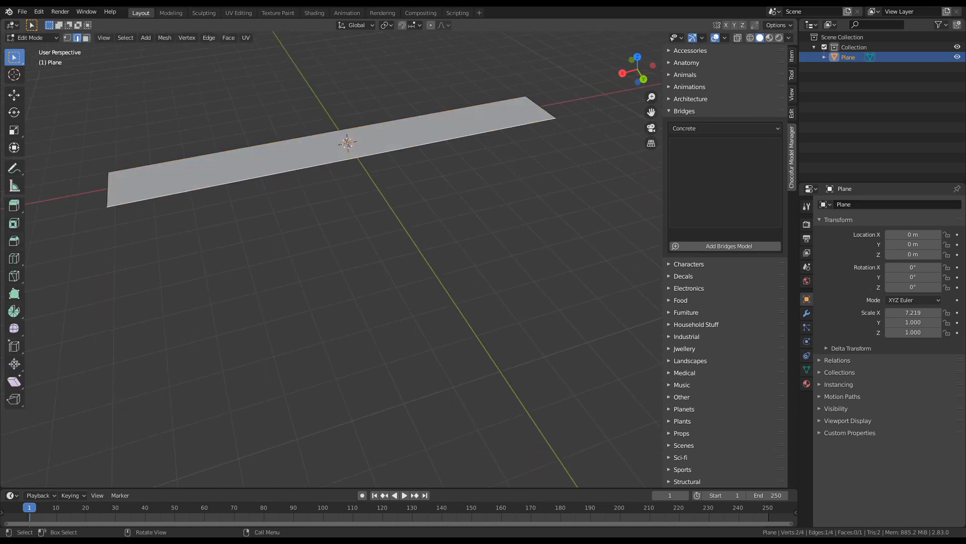
{"action": "key", "text": "ctrl+r"}
{"action": "left_click", "coordinate": [347, 143]}
{"action": "right_click", "coordinate": [348, 144]}
{"action": "key", "text": "g"}
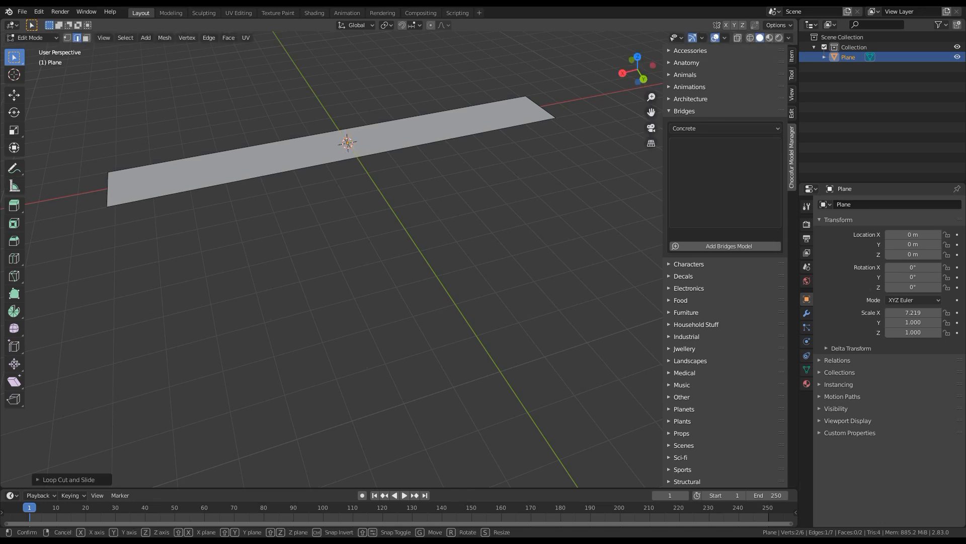
{"action": "key", "text": "z"}
{"action": "left_click", "coordinate": [348, 63]}
Bevel the raised middle edge with five segments to form a smooth bridge arch, and return to Object Mode
{"action": "key", "text": "ctrl+b"}
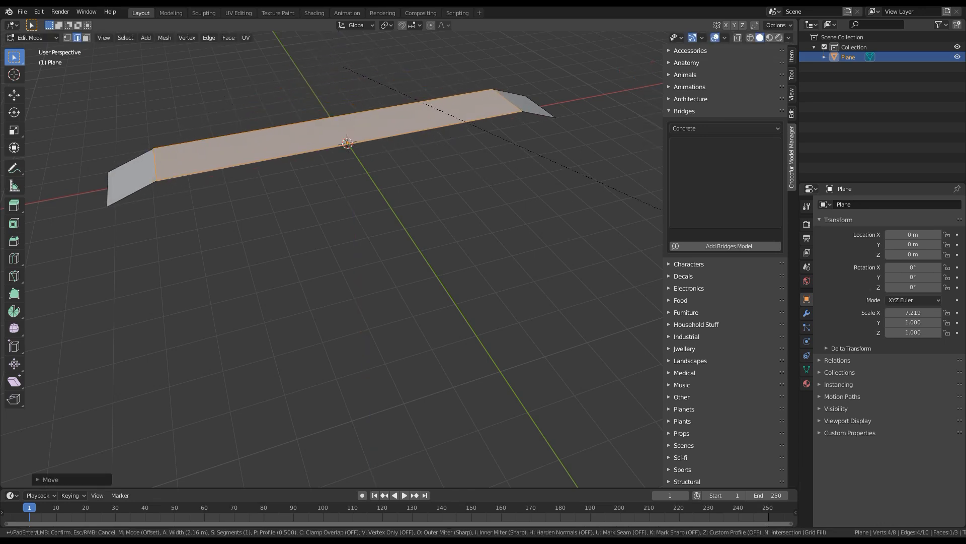
{"action": "scroll", "coordinate": [659, 223], "scroll_direction": "up", "scroll_amount": 4}
{"action": "left_click", "coordinate": [661, 223]}
{"action": "key", "text": "Tab"}
{"action": "middle_click_drag", "start_coordinate": [352, 226], "coordinate": [383, 234]}
{"action": "scroll", "coordinate": [400, 236], "scroll_direction": "down", "scroll_amount": 2}
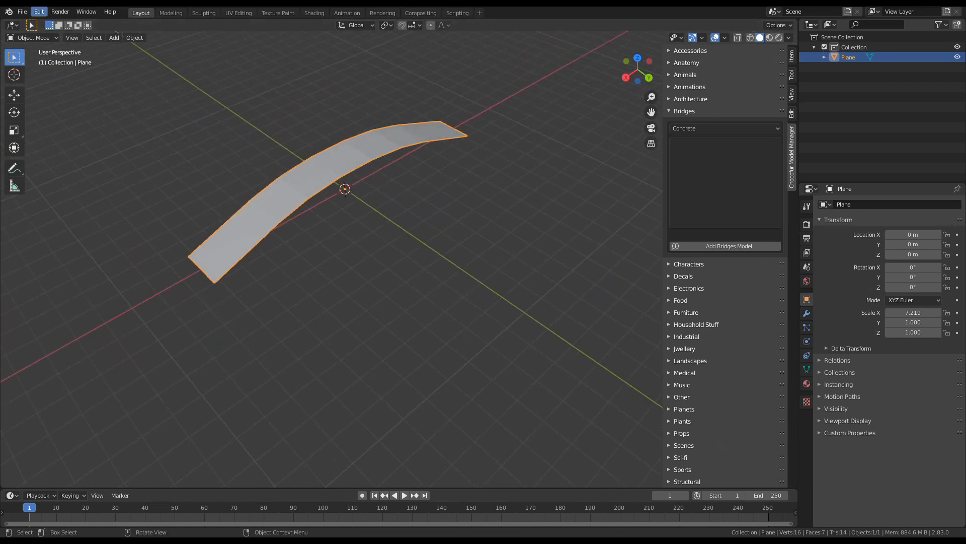
Add a new material to the bridge and set its base color to orange-red
{"action": "left_click", "coordinate": [807, 383]}
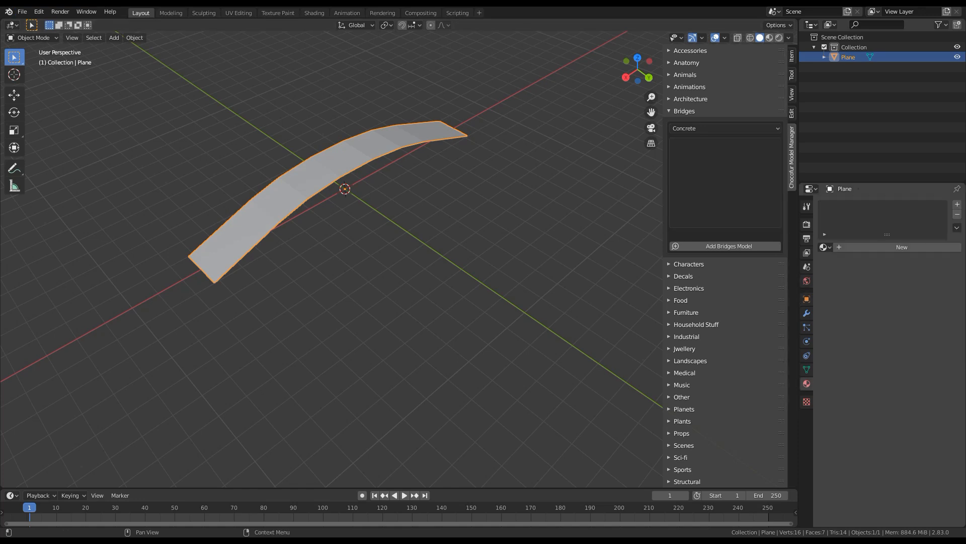
{"action": "left_click", "coordinate": [870, 247]}
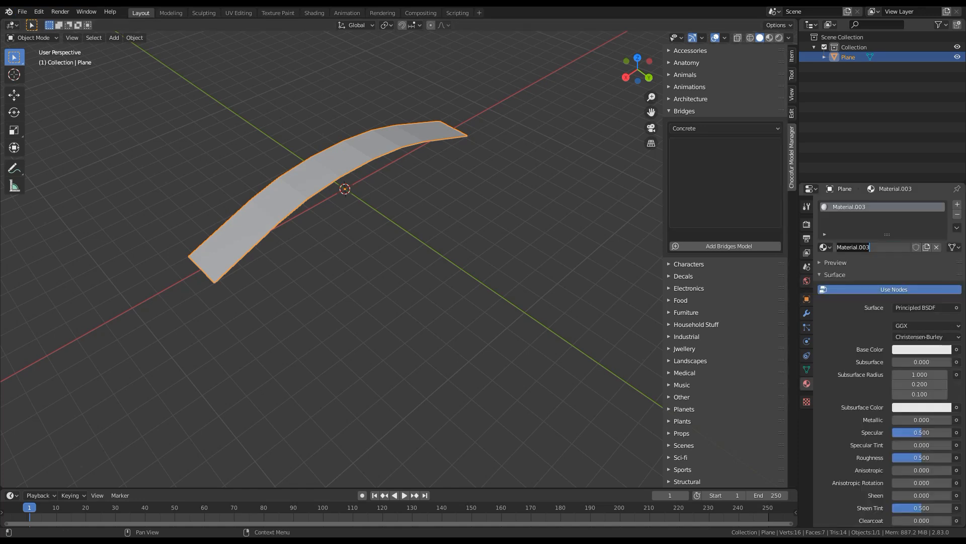
{"action": "left_click", "coordinate": [921, 349]}
{"action": "left_click", "coordinate": [922, 350]}
{"action": "left_click", "coordinate": [891, 274]}
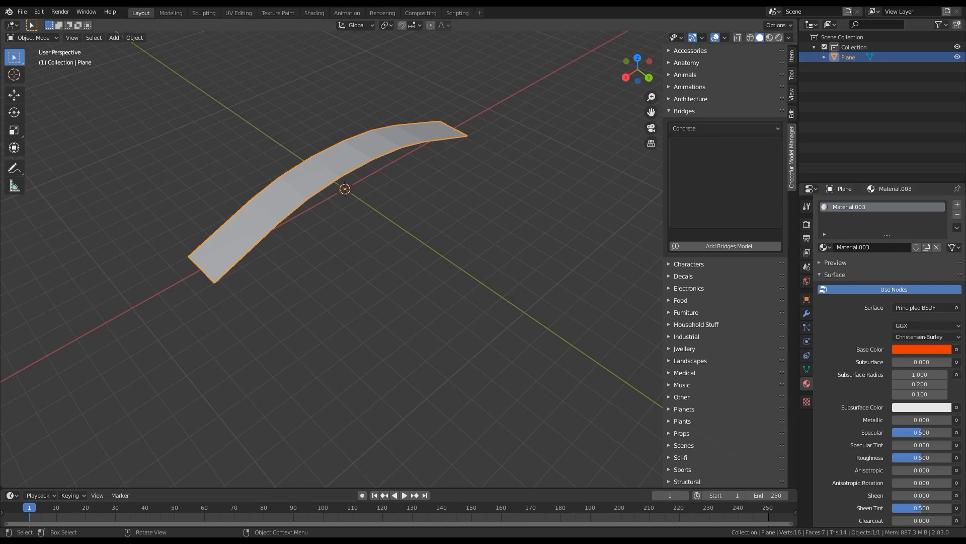
Display the bridge in Material Preview shading and frame it, keeping Concrete as the selected Bridges category
{"action": "left_click", "coordinate": [769, 37]}
{"action": "scroll", "coordinate": [331, 259], "scroll_direction": "up", "scroll_amount": 3}
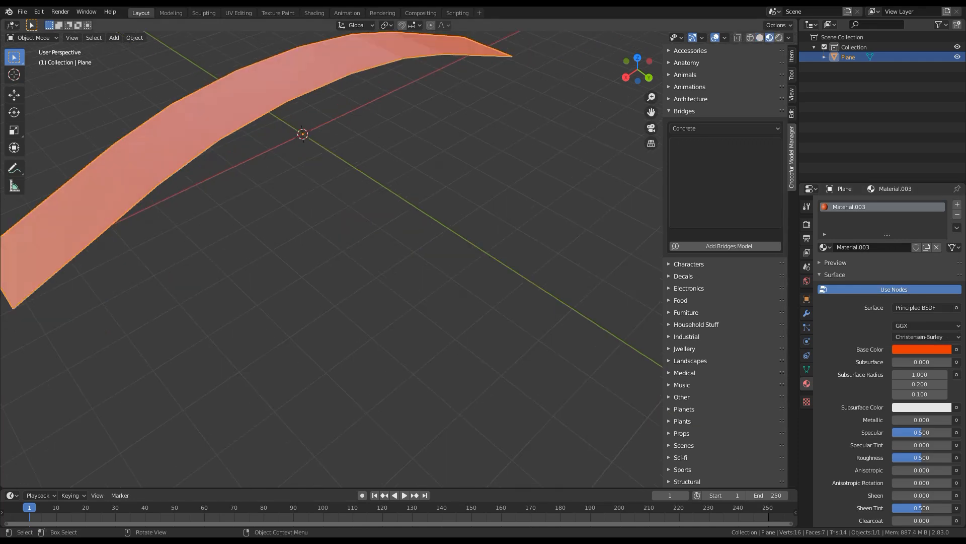
{"action": "scroll", "coordinate": [331, 259], "scroll_direction": "down", "scroll_amount": 4}
{"action": "scroll", "coordinate": [331, 259], "scroll_direction": "up", "scroll_amount": 2}
{"action": "scroll", "coordinate": [331, 259], "scroll_direction": "up", "scroll_amount": 1}
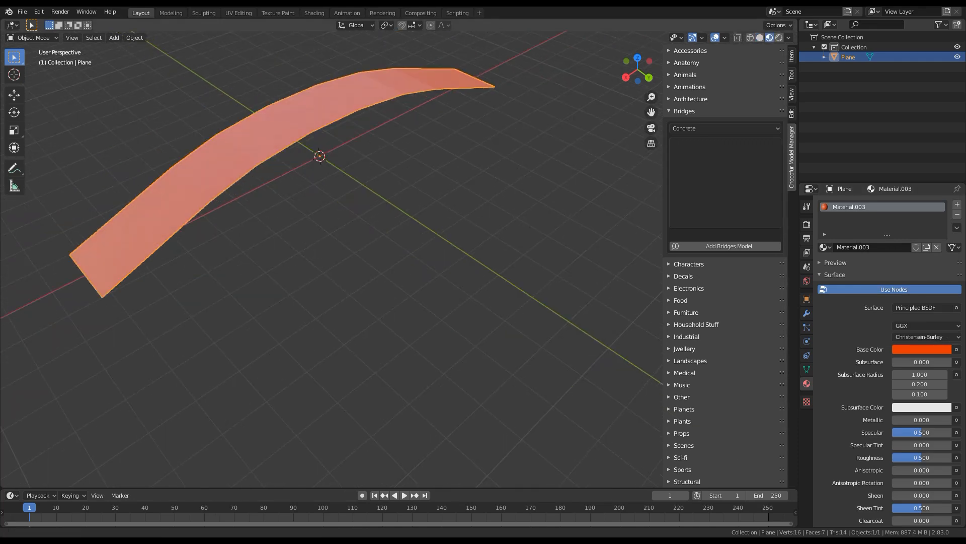
{"action": "middle_click_drag", "start_coordinate": [331, 259], "coordinate": [349, 308], "text": "shift"}
{"action": "left_click", "coordinate": [726, 128]}
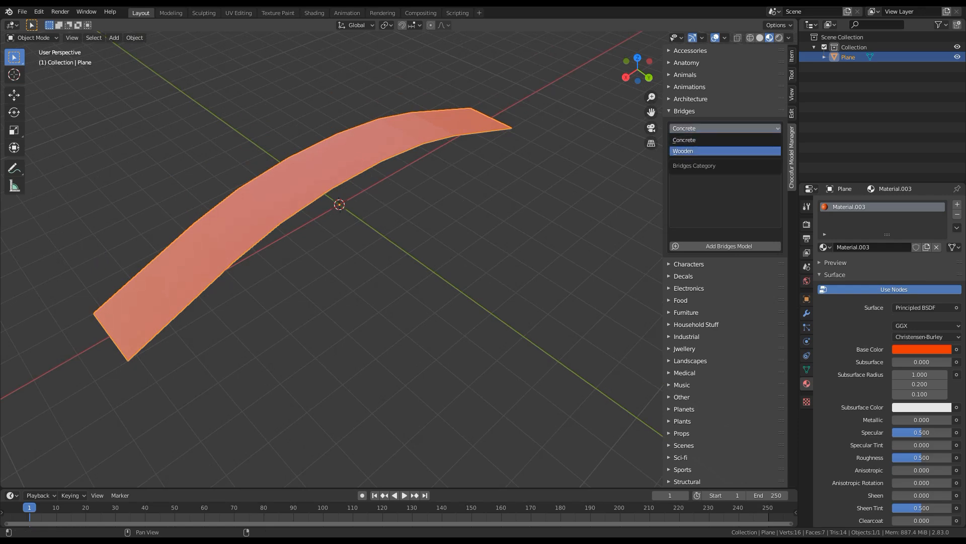
{"action": "left_click", "coordinate": [725, 139]}
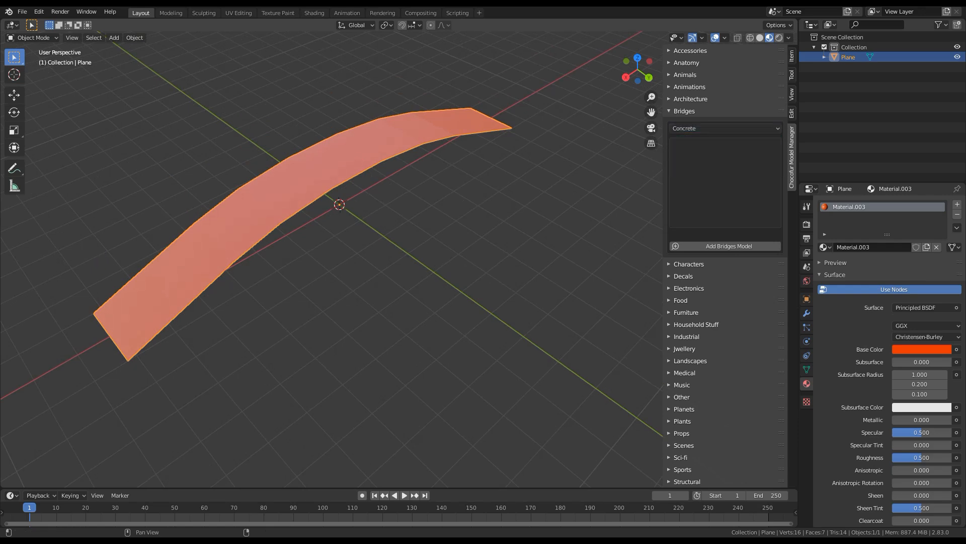
Save the bridge scene as wooden.blend in the Bridges\Wooden folder of the model library
{"action": "left_click", "coordinate": [22, 11]}
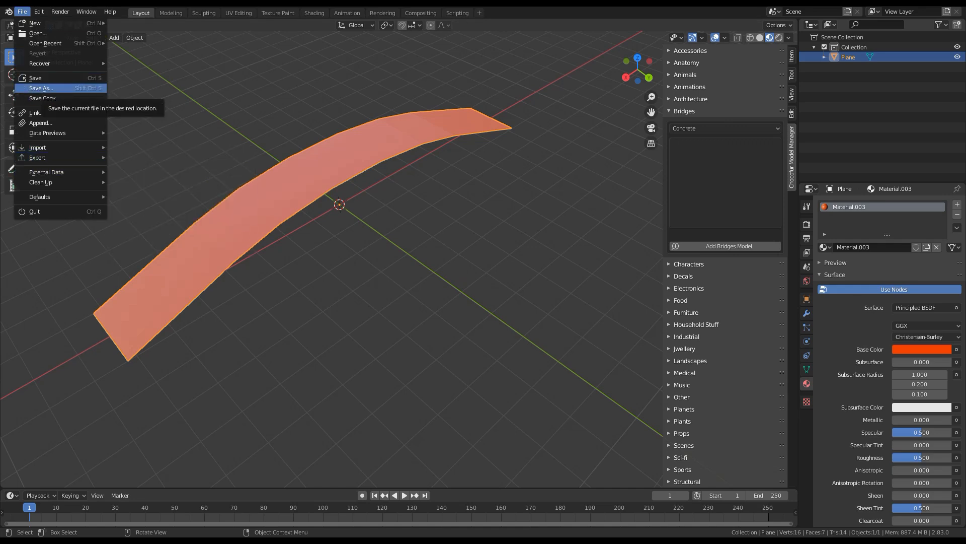
{"action": "left_click", "coordinate": [41, 88]}
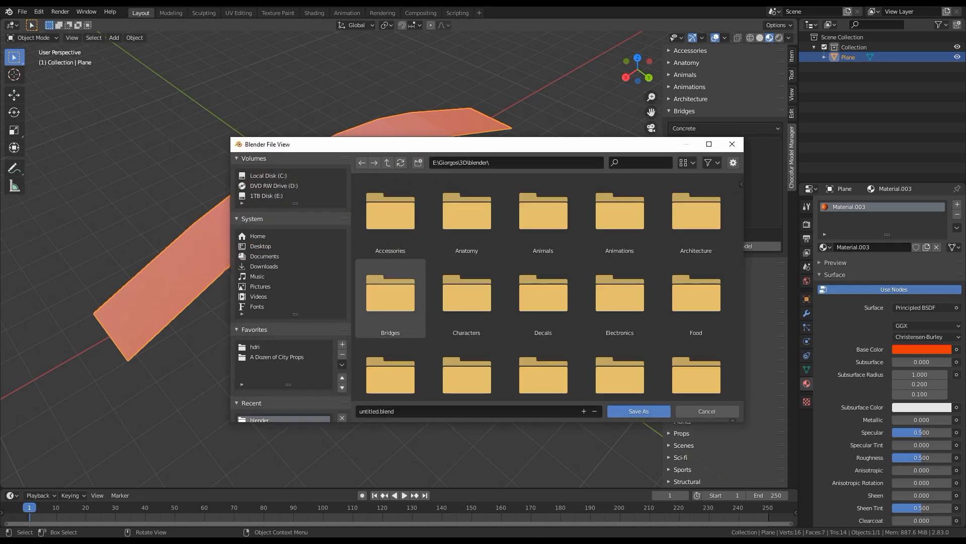
{"action": "double_click", "coordinate": [391, 297]}
{"action": "double_click", "coordinate": [467, 212]}
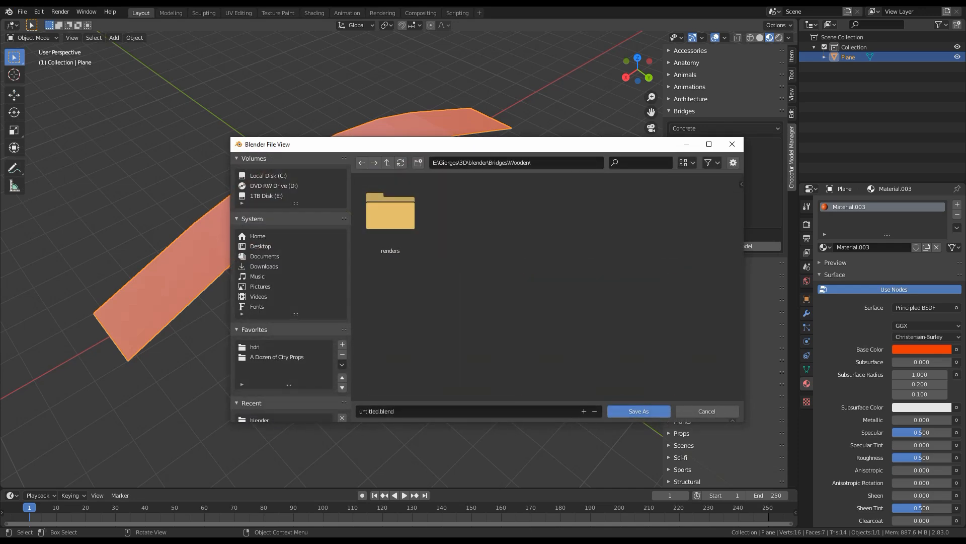
{"action": "left_click", "coordinate": [453, 411]}
{"action": "type", "text": "wooden"}
{"action": "key", "text": "Return"}
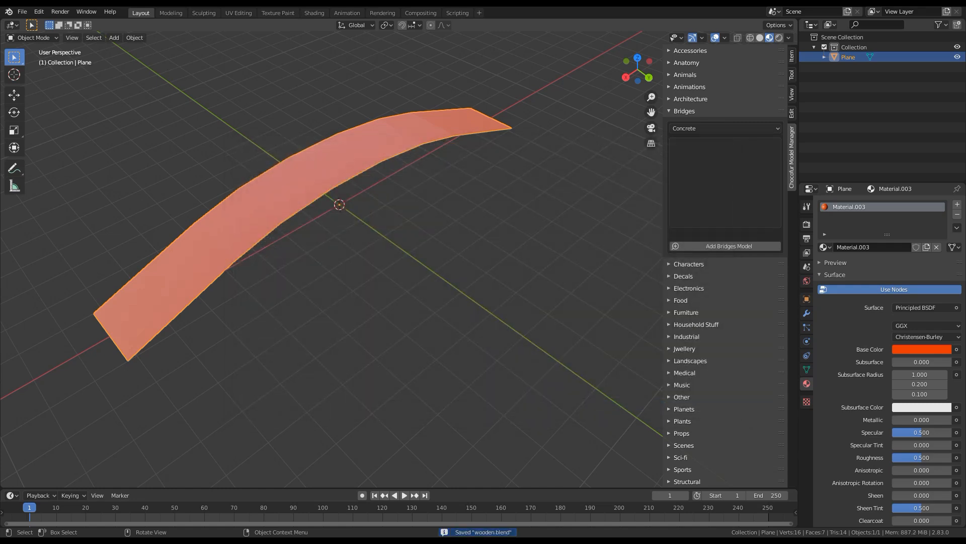
Orbit to a lower view of the bridge, add a camera to the scene and look through it
{"action": "mouse_move", "coordinate": [353, 252]}
{"action": "middle_mouse_down"}
{"action": "mouse_move", "coordinate": [340, 229]}
{"action": "mouse_move", "coordinate": [363, 266]}
{"action": "middle_mouse_up"}
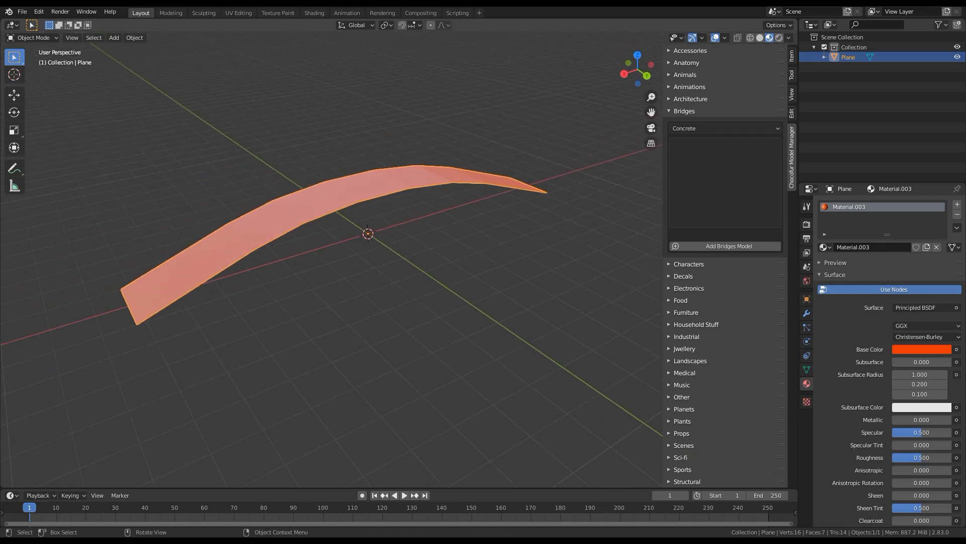
{"action": "key", "text": "shift+a"}
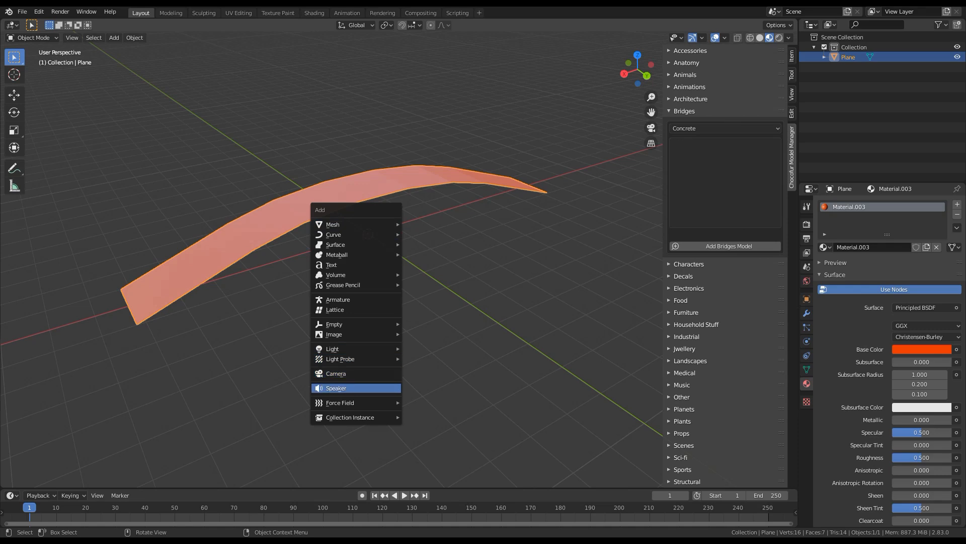
{"action": "left_click", "coordinate": [355, 373]}
{"action": "key", "text": "KP_0"}
{"action": "scroll", "coordinate": [399, 259], "scroll_direction": "down", "scroll_amount": 5}
{"action": "scroll", "coordinate": [399, 259], "scroll_direction": "up", "scroll_amount": 5}
Lock the camera to the view and frame the whole bridge inside the camera border
{"action": "key", "text": "n"}
{"action": "key", "text": "n"}
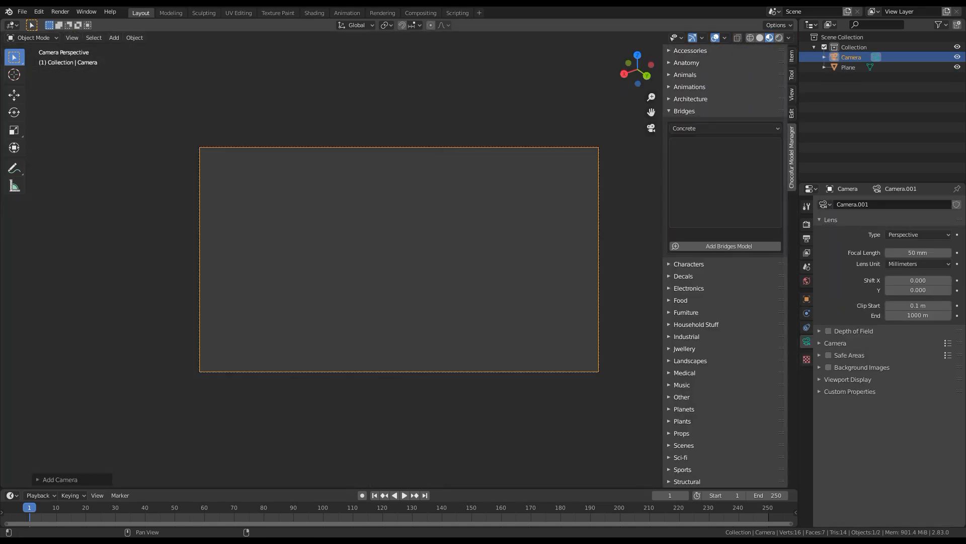
{"action": "left_click", "coordinate": [792, 94]}
{"action": "left_click", "coordinate": [779, 175]}
{"action": "scroll", "coordinate": [399, 259], "scroll_direction": "down", "scroll_amount": 10}
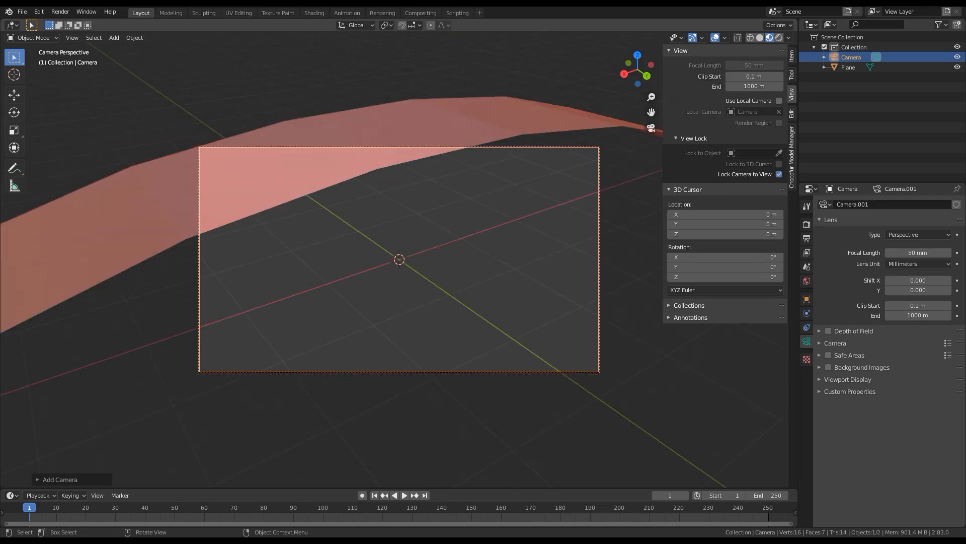
{"action": "middle_click_drag", "start_coordinate": [399, 259], "coordinate": [422, 251], "text": "shift"}
Render the bridge image and save it as wooden.png in the Bridges\Wooden\renders folder
{"action": "left_click", "coordinate": [60, 11]}
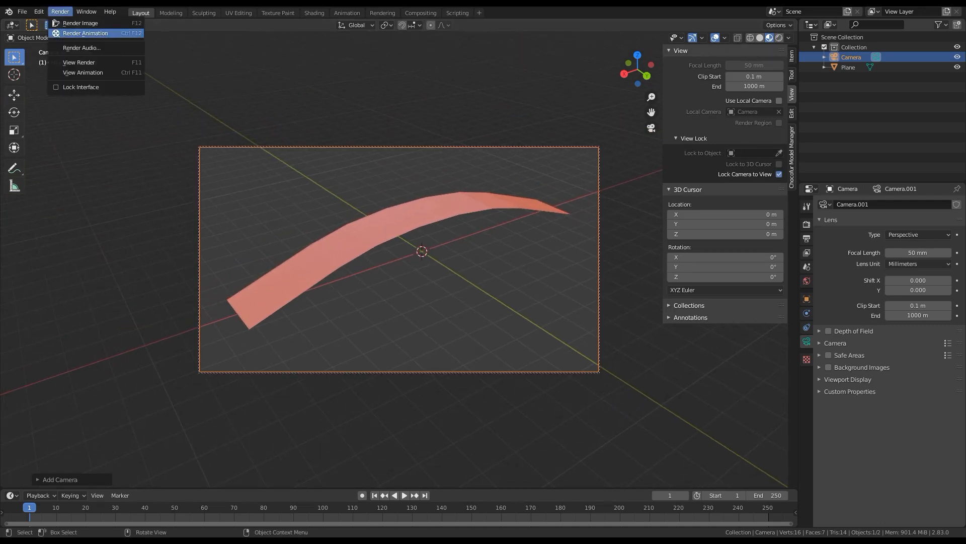
{"action": "left_click", "coordinate": [83, 22]}
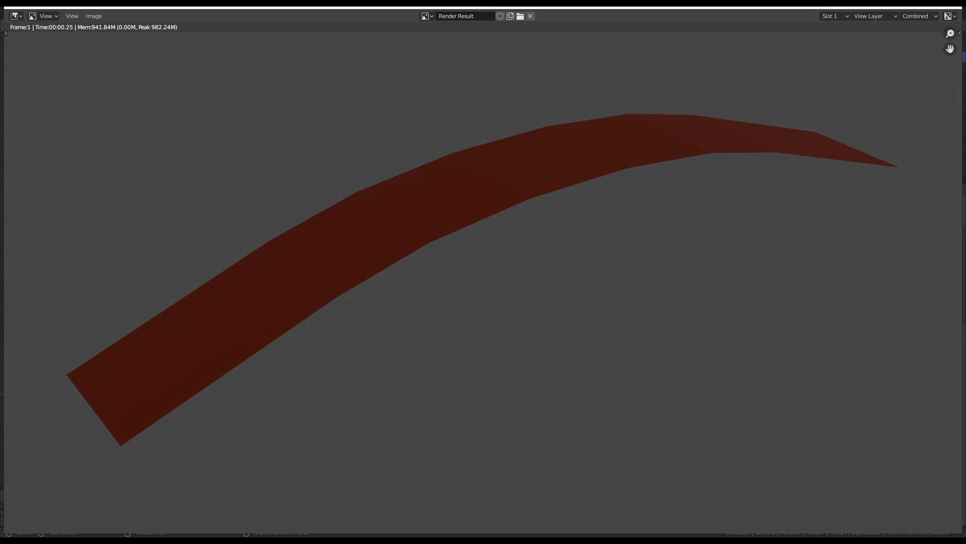
{"action": "left_click", "coordinate": [93, 16]}
{"action": "left_click", "coordinate": [103, 85]}
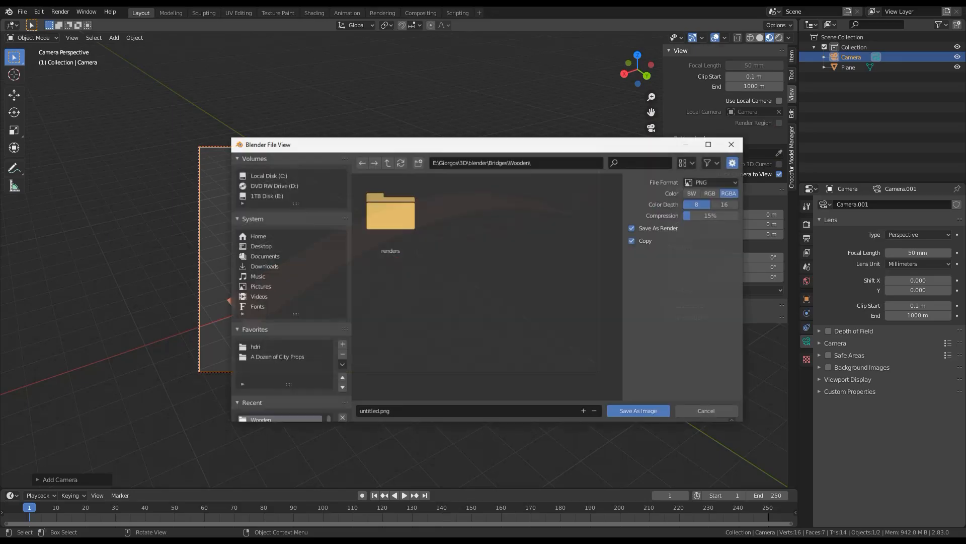
{"action": "double_click", "coordinate": [391, 216]}
{"action": "left_click", "coordinate": [402, 411]}
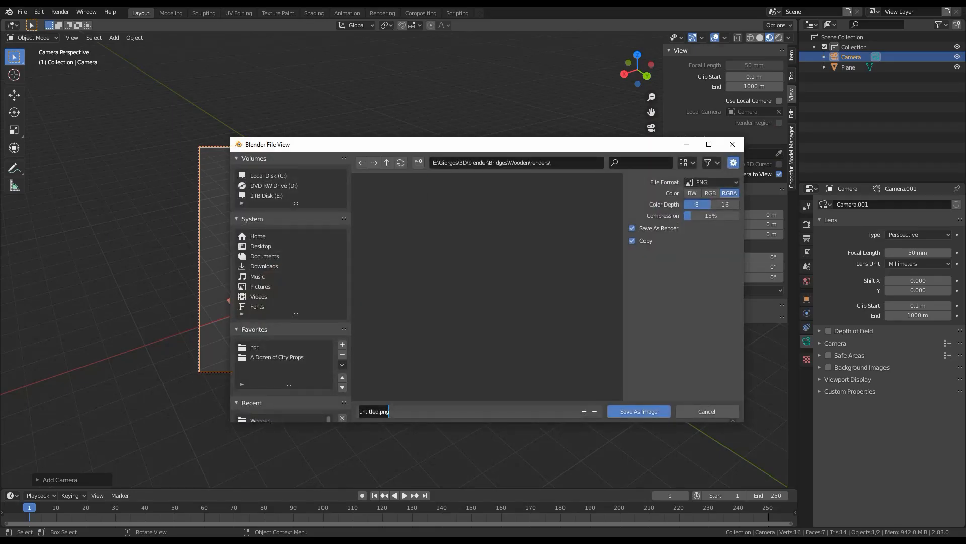
{"action": "type", "text": "wooden"}
{"action": "key", "text": "Return"}
{"action": "key", "text": "Return"}
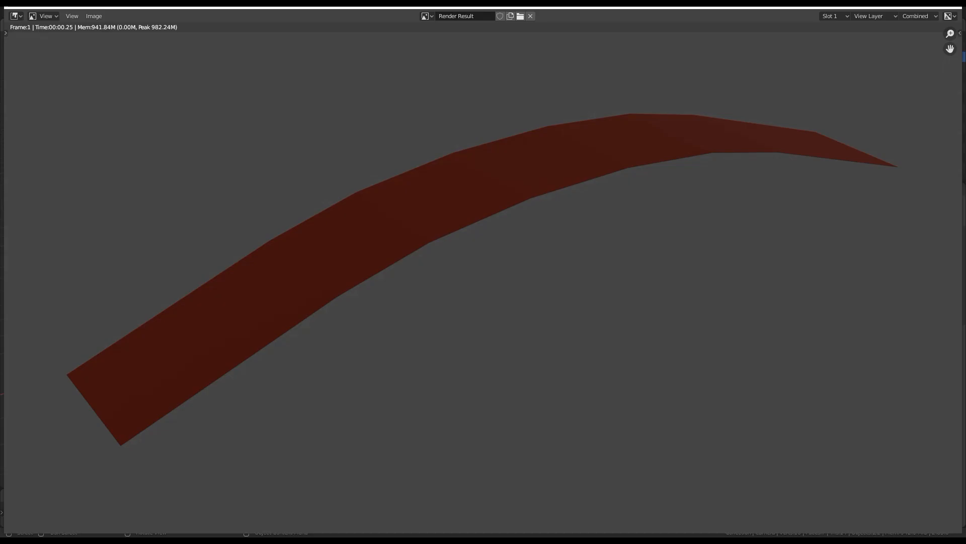
Switch to File Explorer, open the renders folder inside Bridges\Wooden, and rename wooden.png to wooden.jpg
{"action": "key", "text": "alt+Tab"}
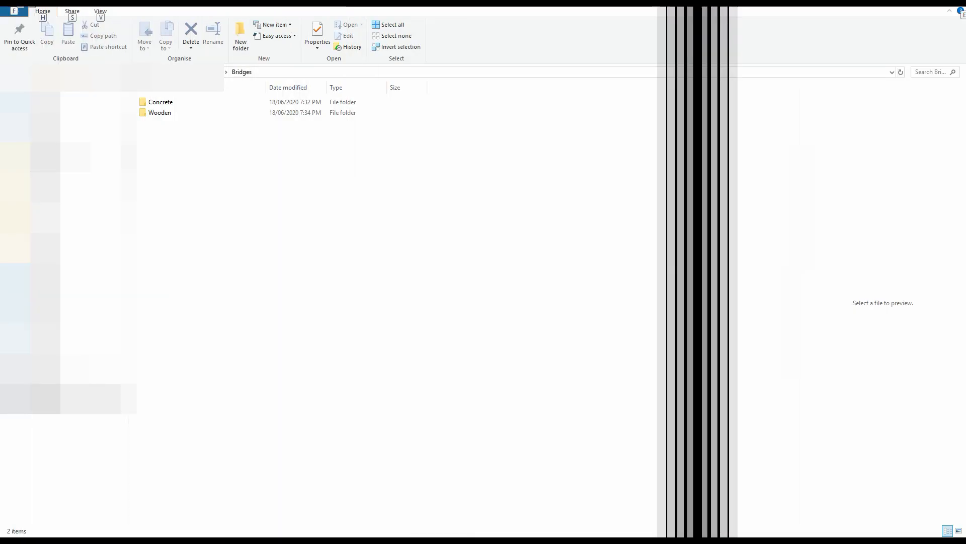
{"action": "double_click", "coordinate": [161, 113]}
{"action": "double_click", "coordinate": [162, 102]}
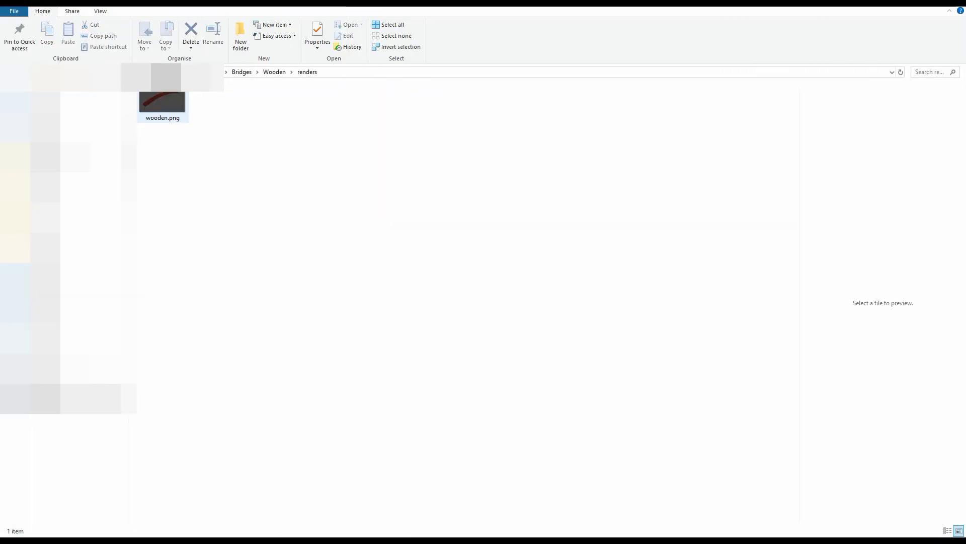
{"action": "left_click", "coordinate": [162, 105]}
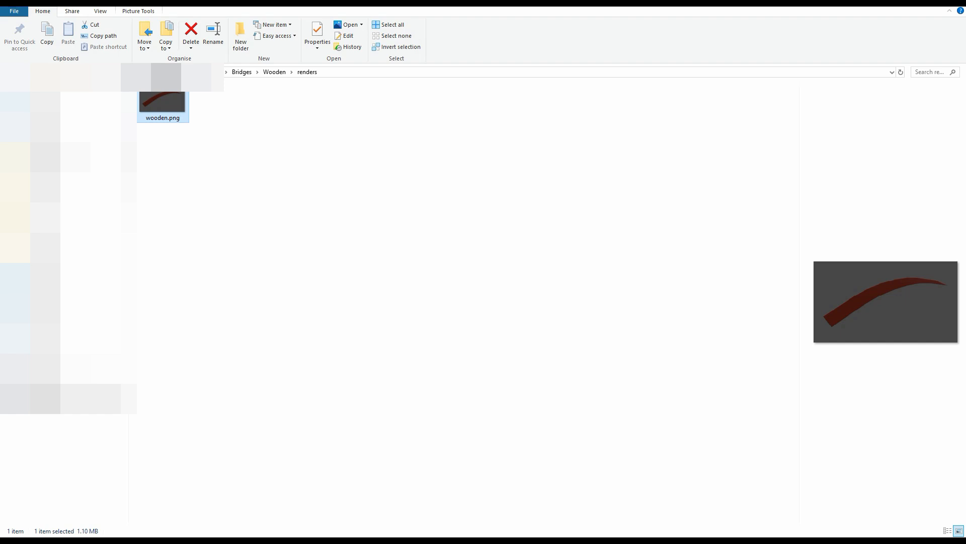
{"action": "right_click", "coordinate": [167, 103]}
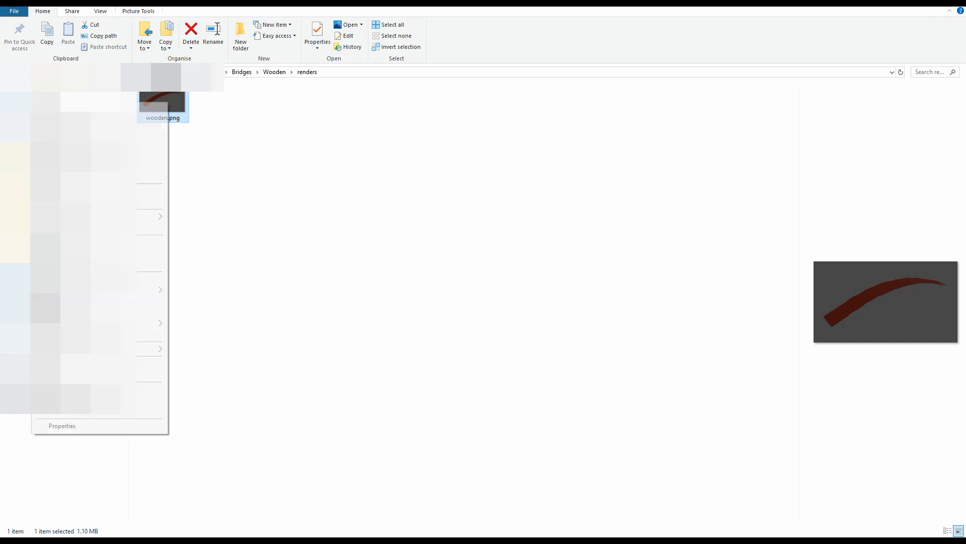
{"action": "left_click", "coordinate": [110, 410]}
{"action": "key", "text": "End"}
{"action": "key", "text": "shift+Left"}
{"action": "key", "text": "shift+Left"}
{"action": "key", "text": "shift+Left"}
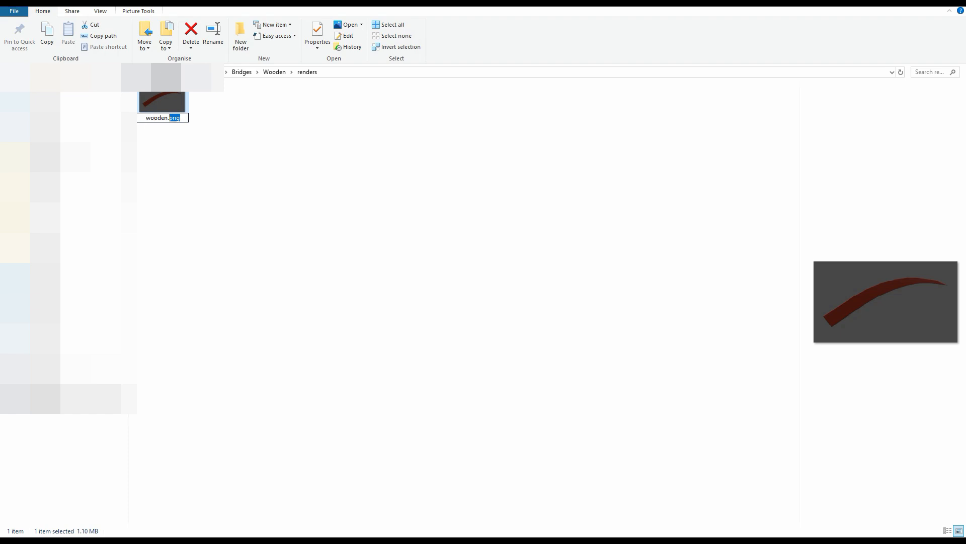
{"action": "type", "text": "jpg"}
{"action": "key", "text": "Return"}
Check the wooden.blend file in the Wooden folder and the preview image in its renders subfolder
{"action": "key", "text": "alt+Up"}
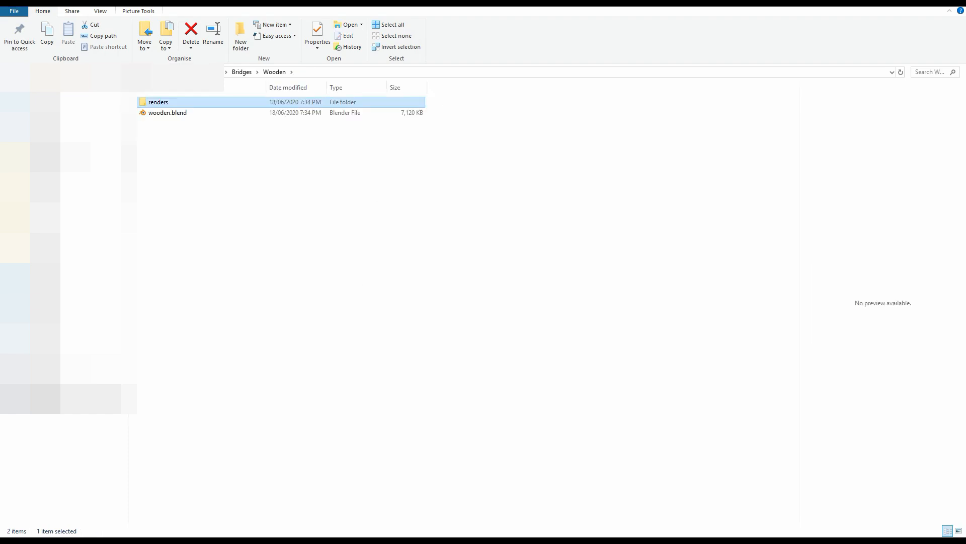
{"action": "left_click", "coordinate": [167, 113]}
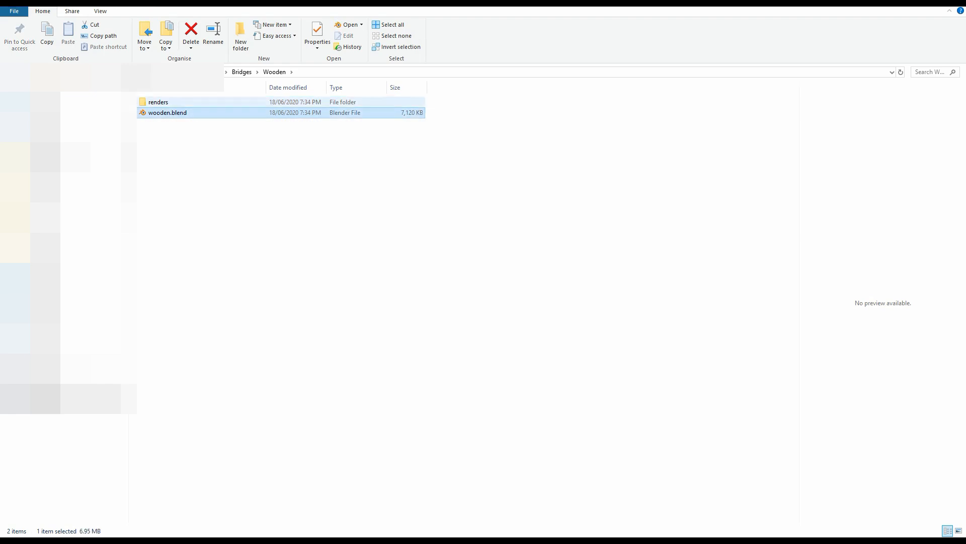
{"action": "double_click", "coordinate": [159, 102]}
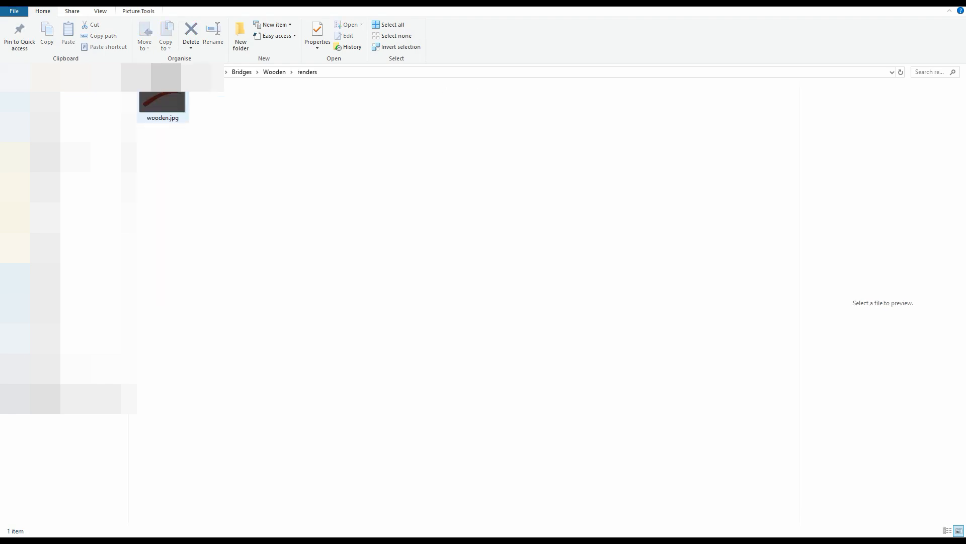
{"action": "key", "text": "alt+Up"}
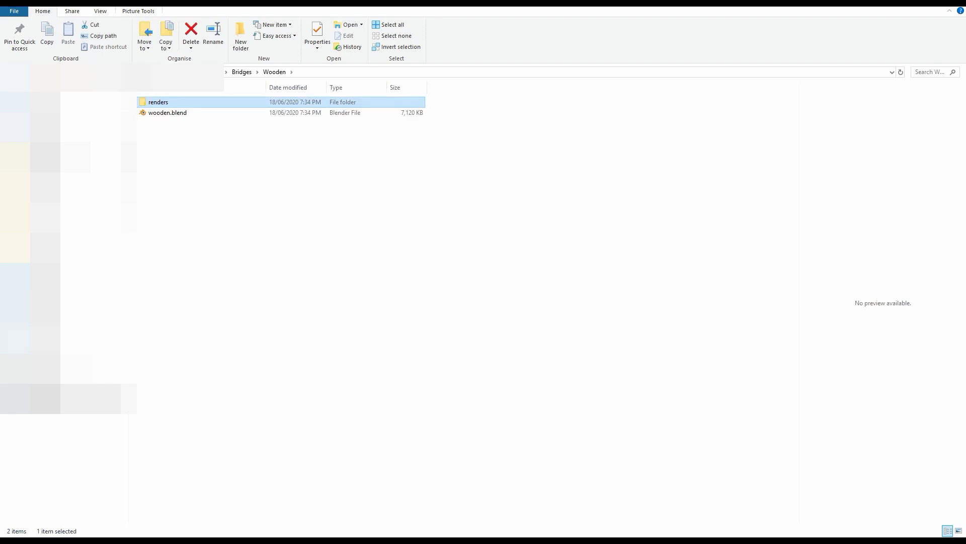
Switch back to Blender, start a new General file, and delete all of its default objects
{"action": "key", "text": "alt+Tab"}
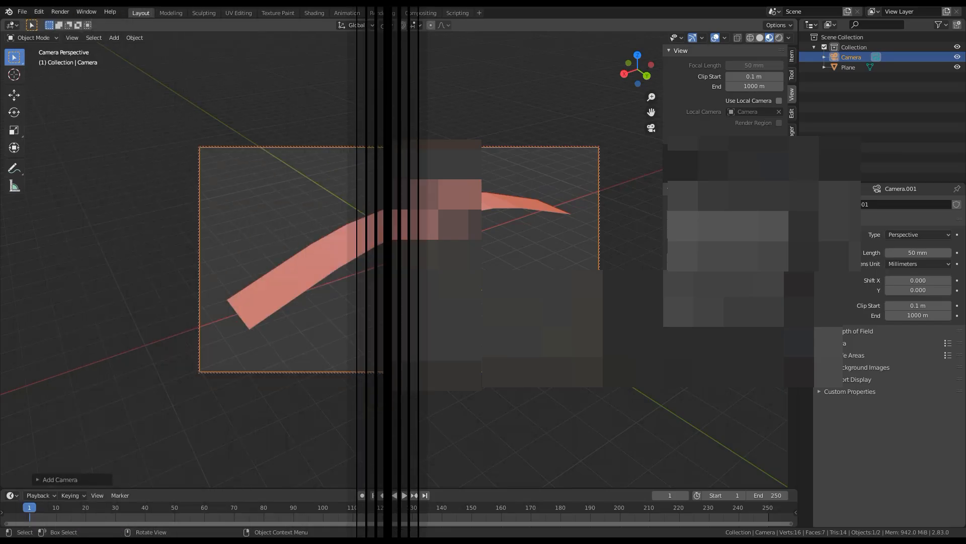
{"action": "left_click", "coordinate": [22, 12]}
{"action": "mouse_move", "coordinate": [35, 23]}
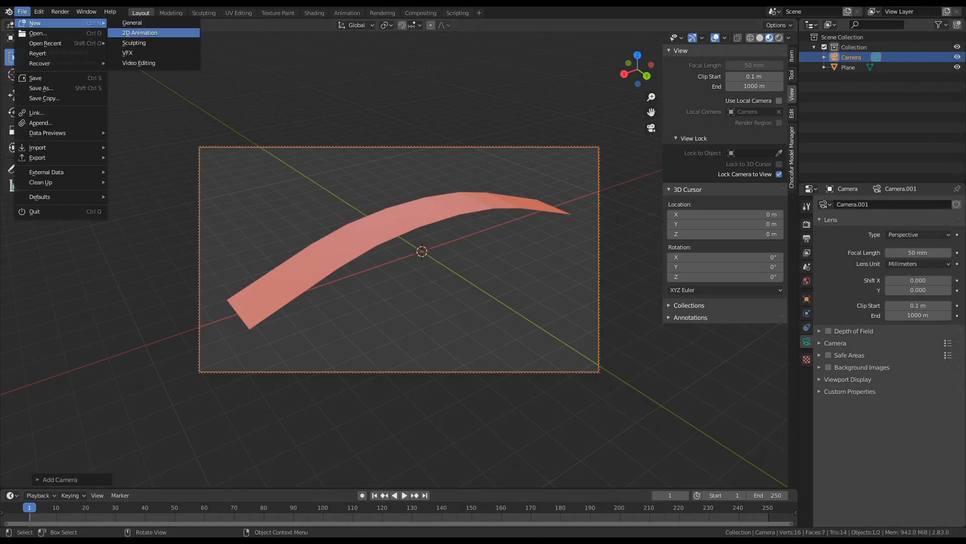
{"action": "left_click", "coordinate": [132, 23]}
{"action": "left_click", "coordinate": [498, 288]}
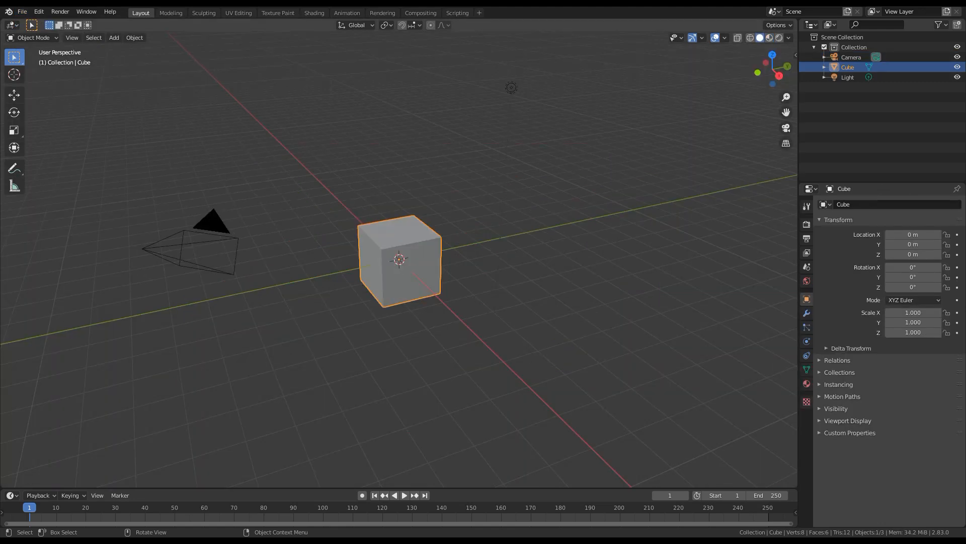
{"action": "key", "text": "a"}
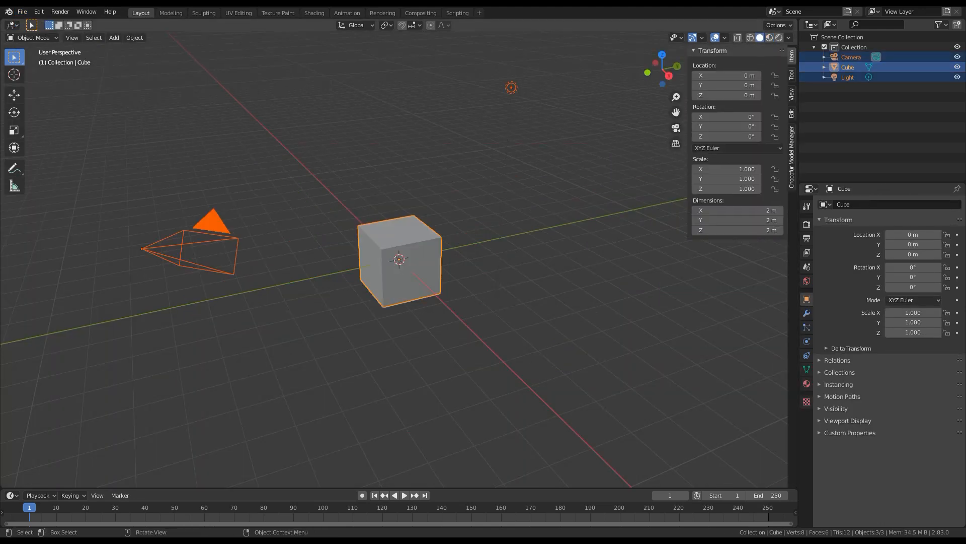
{"action": "key", "text": "Delete"}
In the Chocofur Model Manager, select the Wooden category under Bridges and add the wooden bridge model to the scene
{"action": "key", "text": "n"}
{"action": "key", "text": "n"}
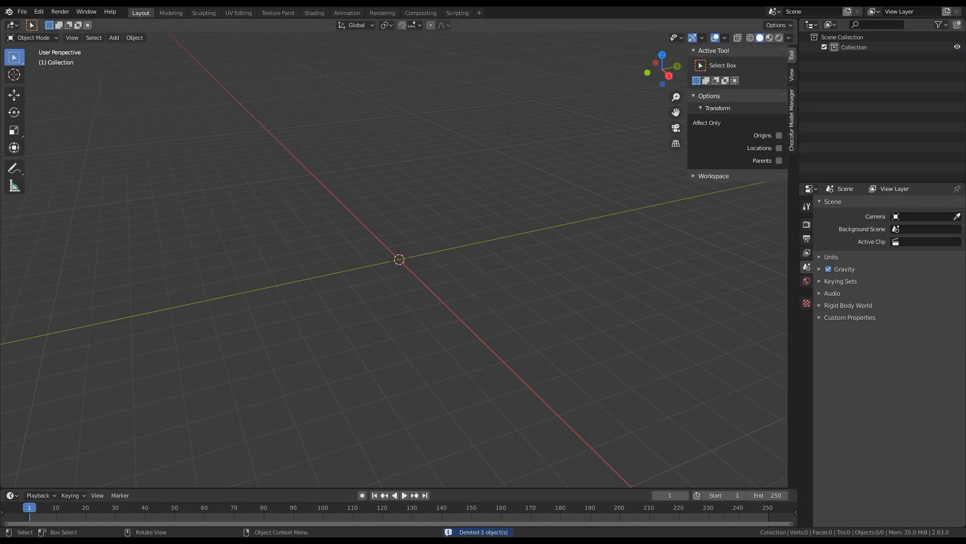
{"action": "left_click", "coordinate": [792, 120]}
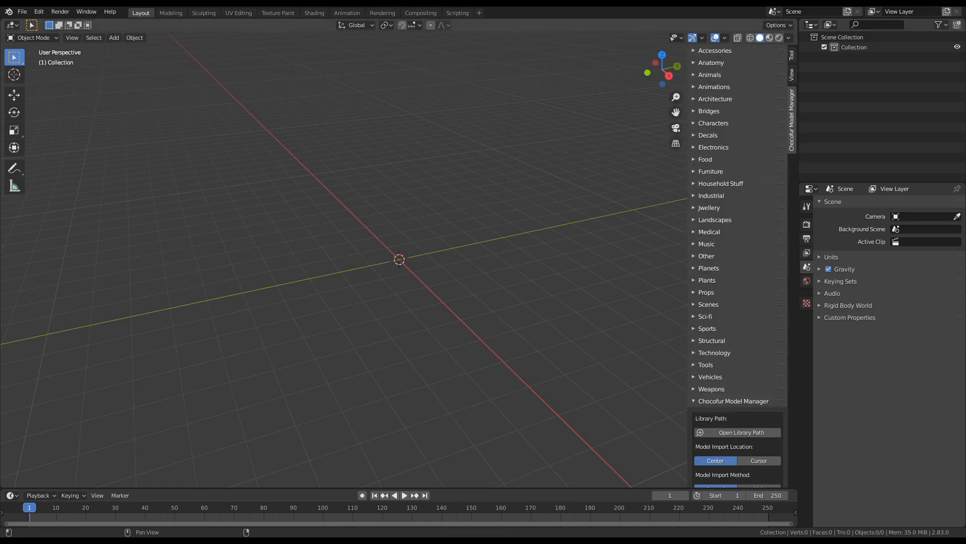
{"action": "left_click", "coordinate": [709, 111]}
{"action": "left_click", "coordinate": [737, 128]}
{"action": "left_click", "coordinate": [737, 151]}
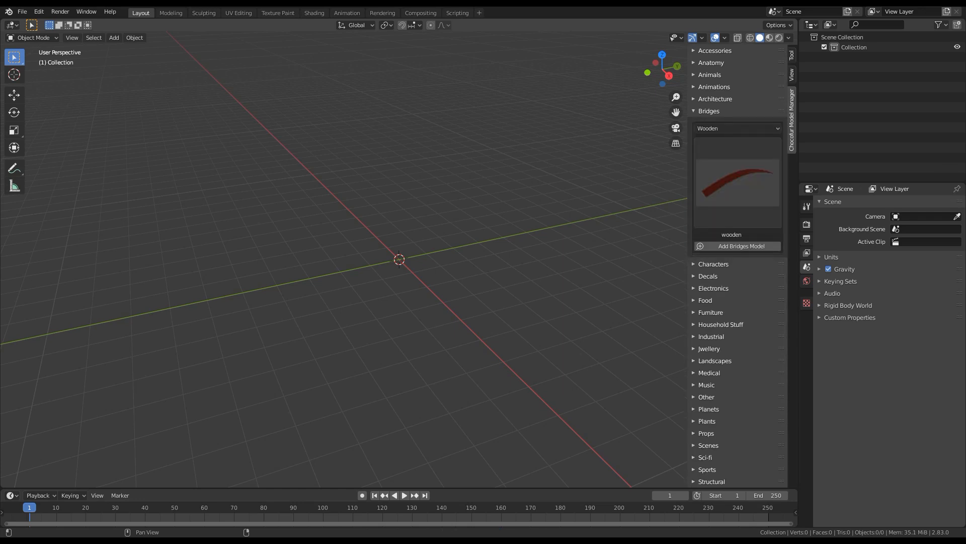
{"action": "left_click", "coordinate": [735, 194]}
{"action": "left_click", "coordinate": [724, 251]}
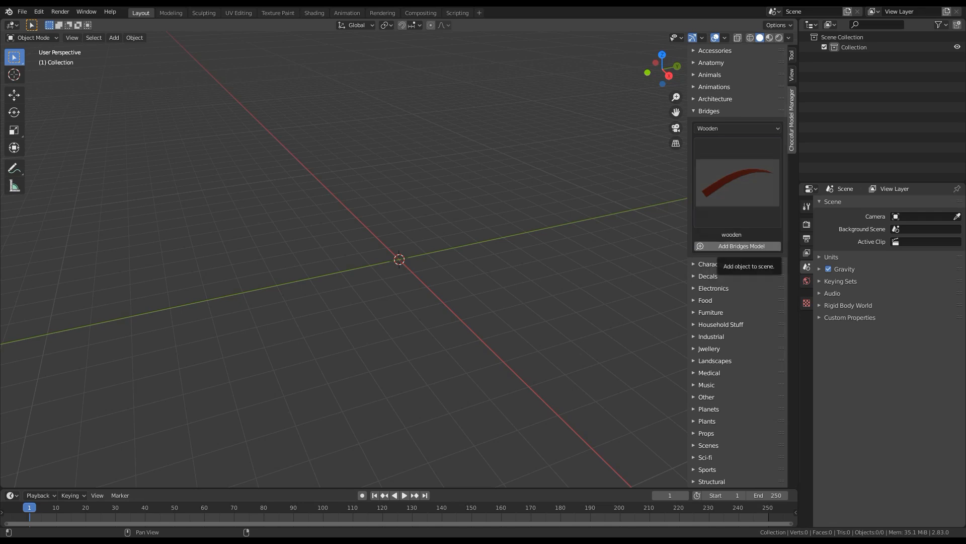
{"action": "left_click", "coordinate": [725, 246]}
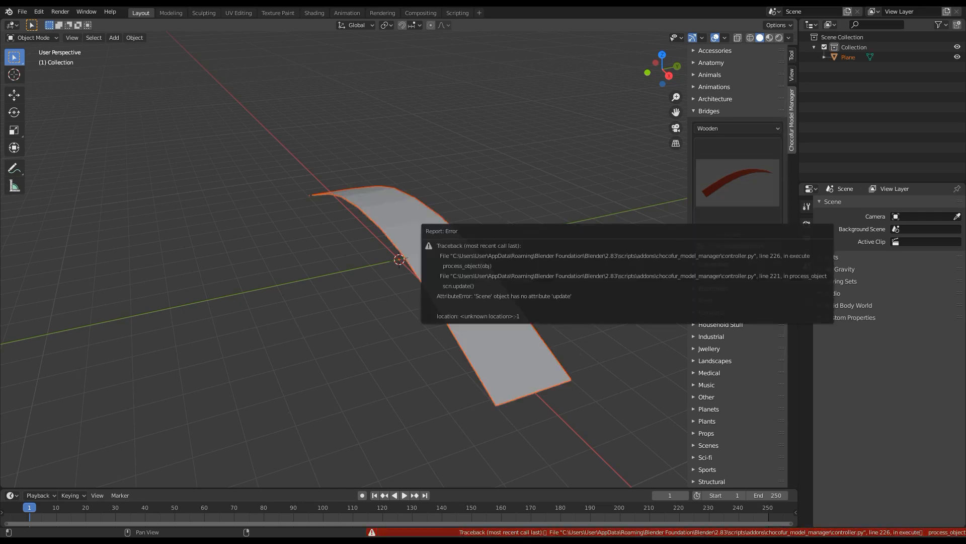
Display the imported bridge in Material Preview shading and inspect it from its long side
{"action": "scroll", "coordinate": [493, 206], "scroll_direction": "down", "scroll_amount": 4}
{"action": "middle_click_drag", "start_coordinate": [493, 206], "coordinate": [410, 208]}
{"action": "scroll", "coordinate": [410, 207], "scroll_direction": "up", "scroll_amount": 3}
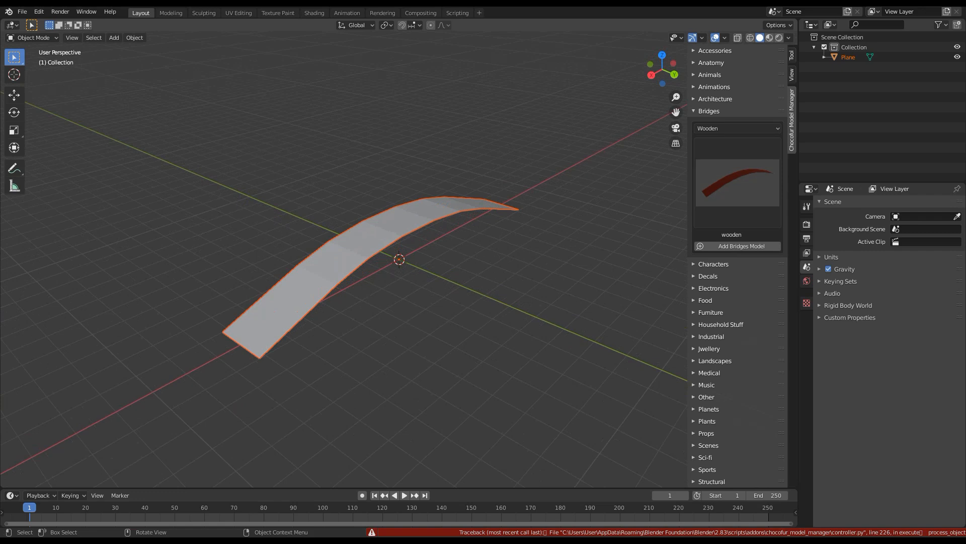
{"action": "left_click", "coordinate": [770, 37]}
{"action": "mouse_move", "coordinate": [508, 216]}
{"action": "middle_mouse_down"}
{"action": "mouse_move", "coordinate": [464, 188]}
{"action": "mouse_move", "coordinate": [422, 228]}
{"action": "mouse_move", "coordinate": [531, 207]}
{"action": "mouse_move", "coordinate": [470, 219]}
{"action": "mouse_move", "coordinate": [483, 217]}
{"action": "middle_mouse_up"}
{"action": "scroll", "coordinate": [532, 207], "scroll_direction": "up", "scroll_amount": 1}
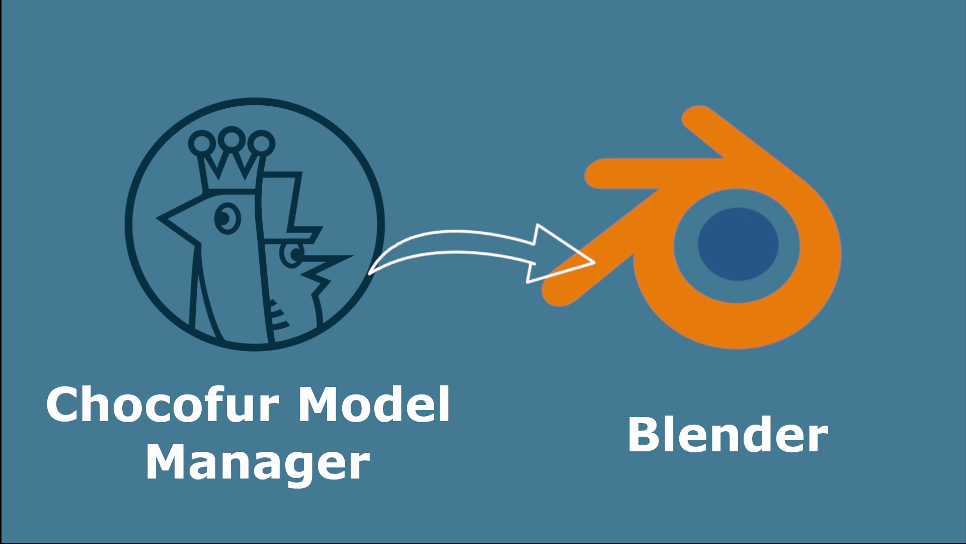